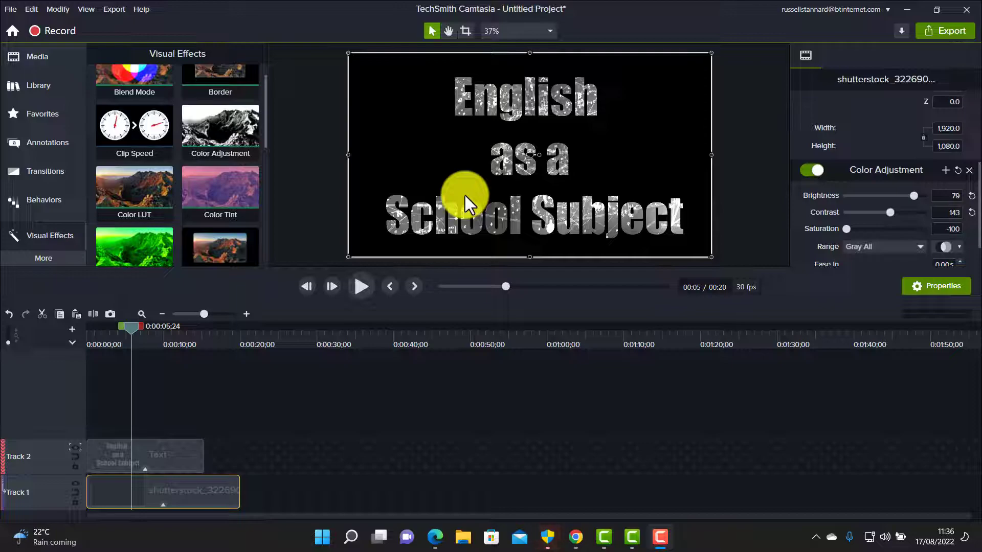
Play the existing title animation from the start of the timeline to preview the texture-filled text.
{"action": "left_click_drag", "start_coordinate": [137, 328], "coordinate": [42, 322]}
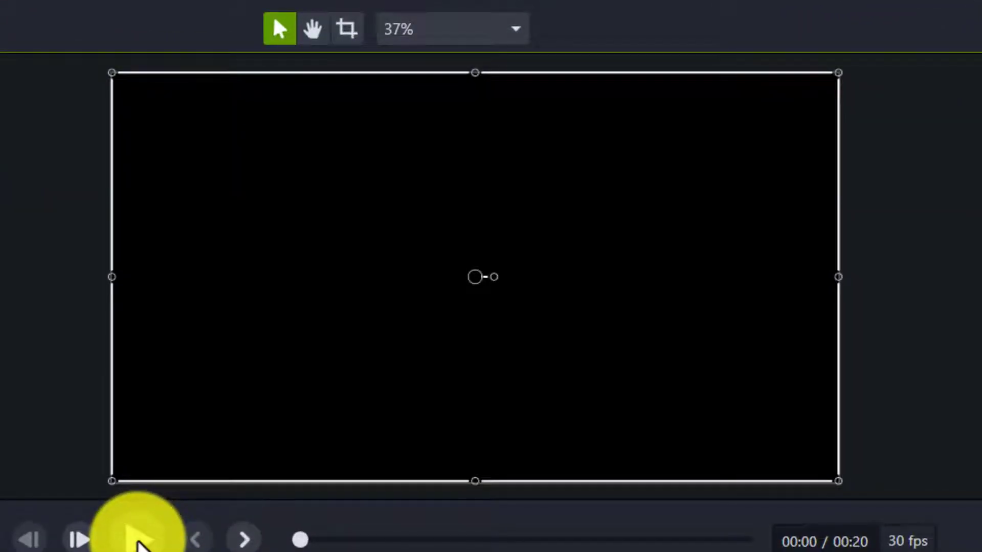
{"action": "left_click", "coordinate": [139, 546]}
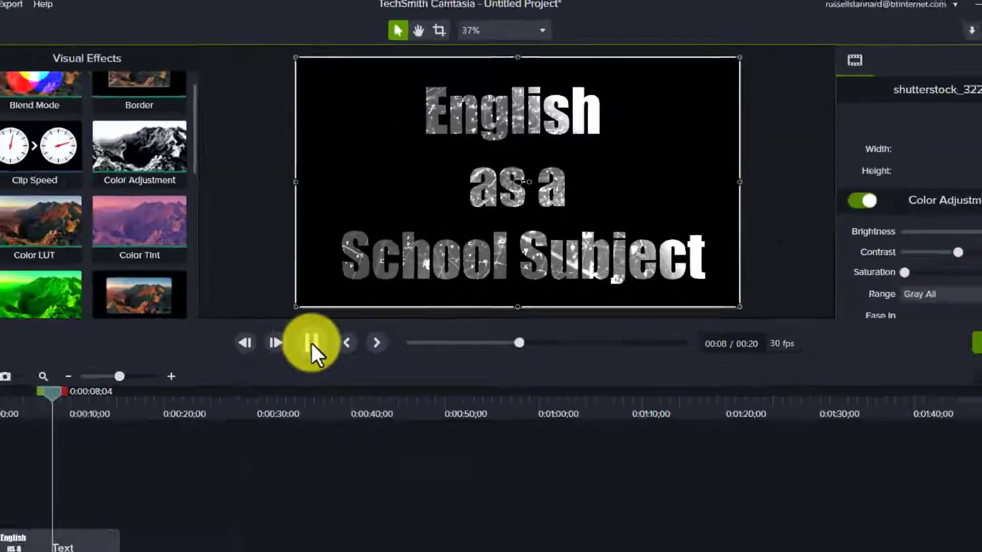
{"action": "left_click", "coordinate": [137, 538]}
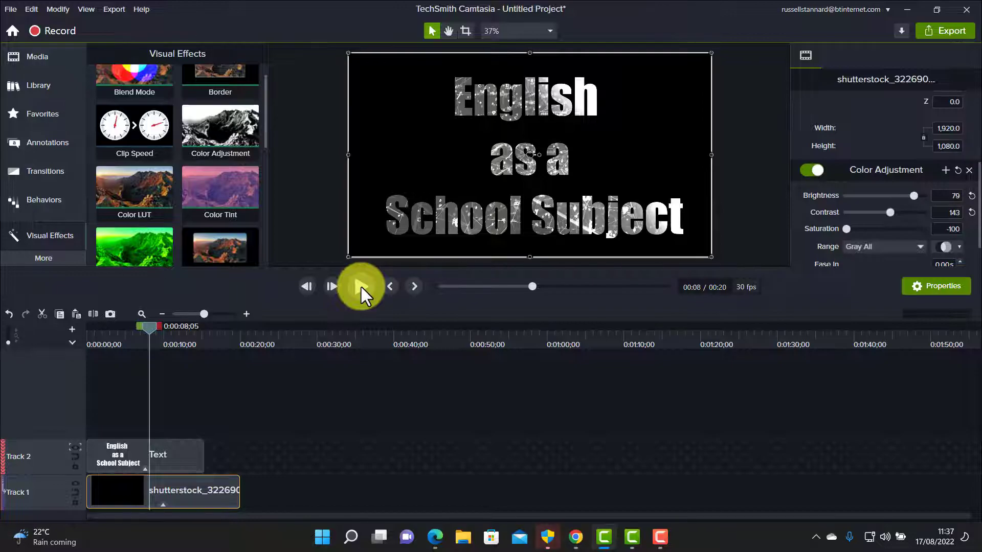
Delete all media from the timeline and place a plain text callout on the empty canvas.
{"action": "key", "text": "ctrl+a"}
{"action": "key", "text": "Delete"}
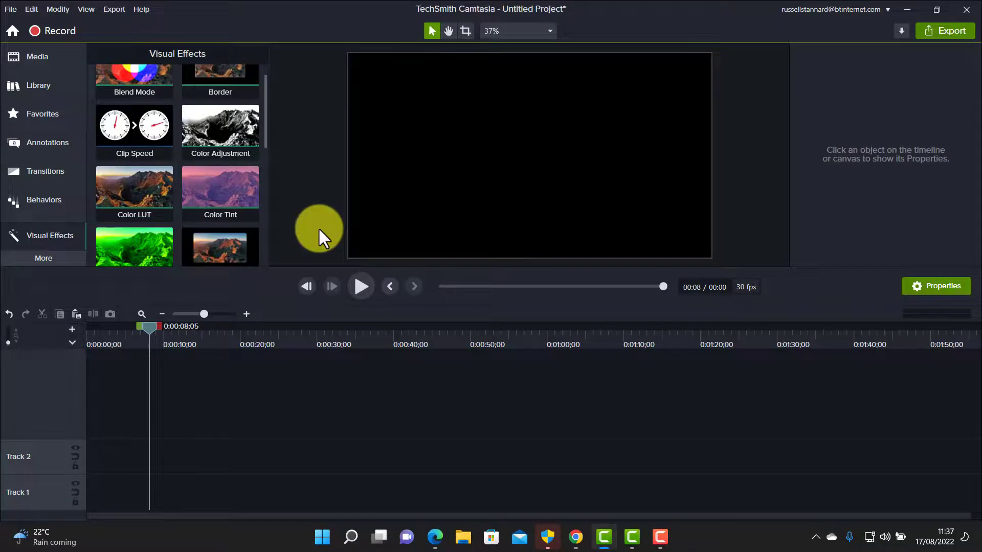
{"action": "left_click", "coordinate": [32, 143]}
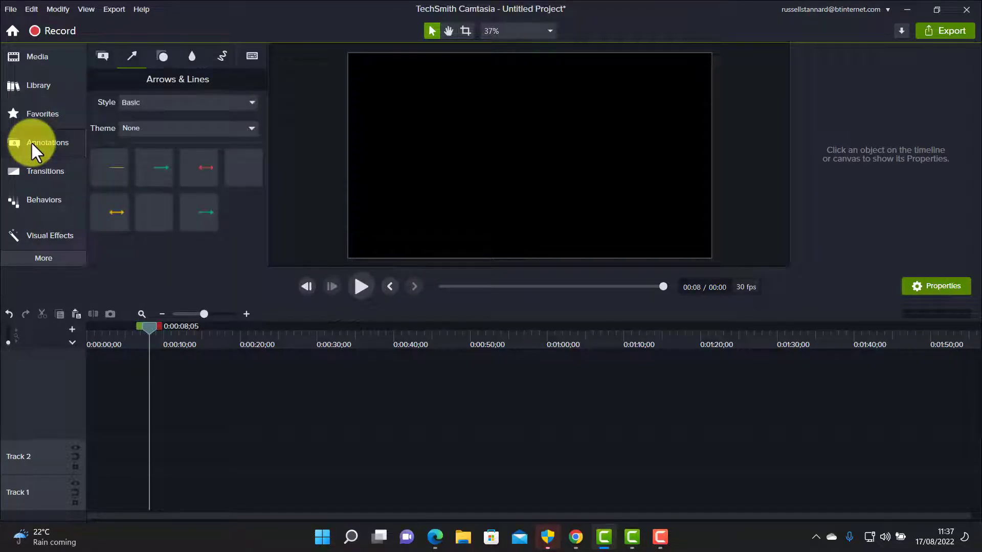
{"action": "left_click", "coordinate": [102, 56]}
{"action": "left_click_drag", "start_coordinate": [103, 257], "coordinate": [397, 149]}
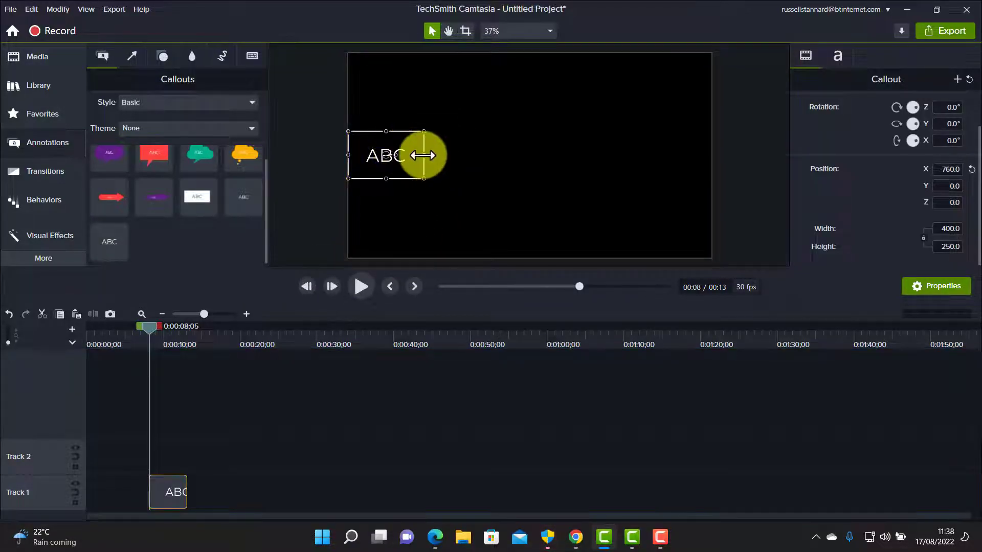
Enter "English as a School Subject" in the callout and stretch its box to fill the whole canvas.
{"action": "left_click_drag", "start_coordinate": [464, 158], "coordinate": [701, 158]}
{"action": "double_click", "coordinate": [570, 158]}
{"action": "type", "text": "English as a Schoo"}
{"action": "key", "text": "BackSpace"}
{"action": "key", "text": "BackSpace"}
{"action": "type", "text": "ool Subject"}
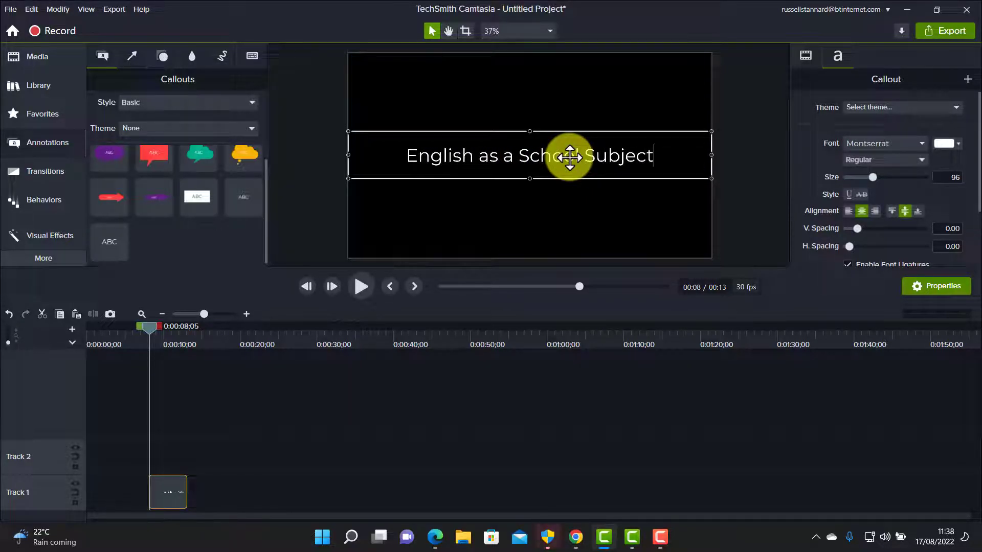
{"action": "left_click_drag", "start_coordinate": [529, 178], "coordinate": [529, 257]}
{"action": "left_click_drag", "start_coordinate": [531, 132], "coordinate": [541, 64]}
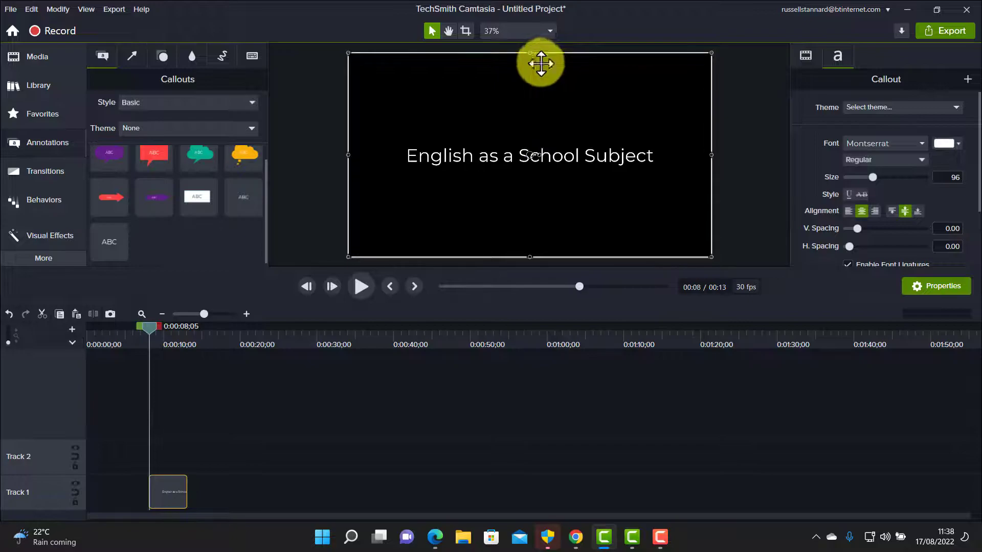
Set all of the callout text to the Impact font at size 125.
{"action": "double_click", "coordinate": [637, 155]}
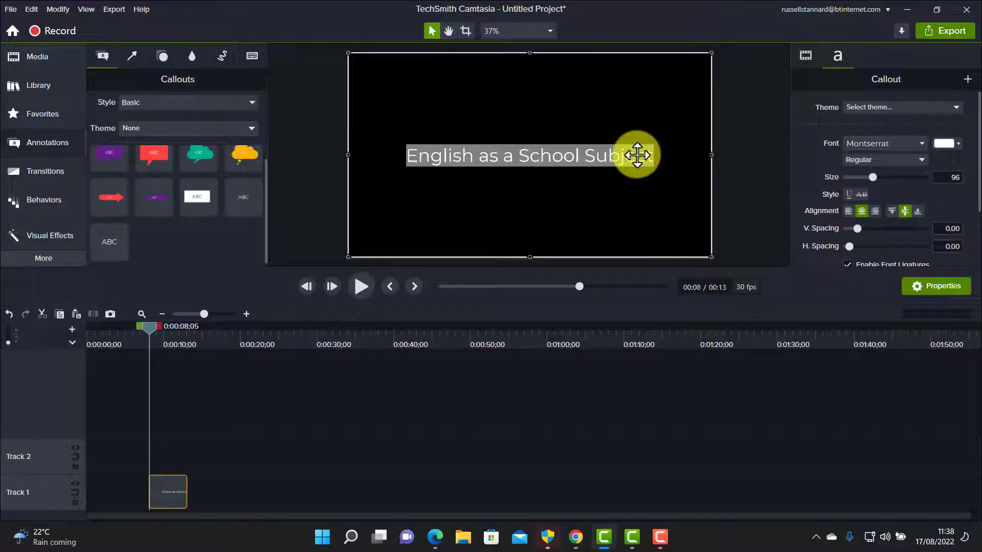
{"action": "left_click", "coordinate": [922, 145]}
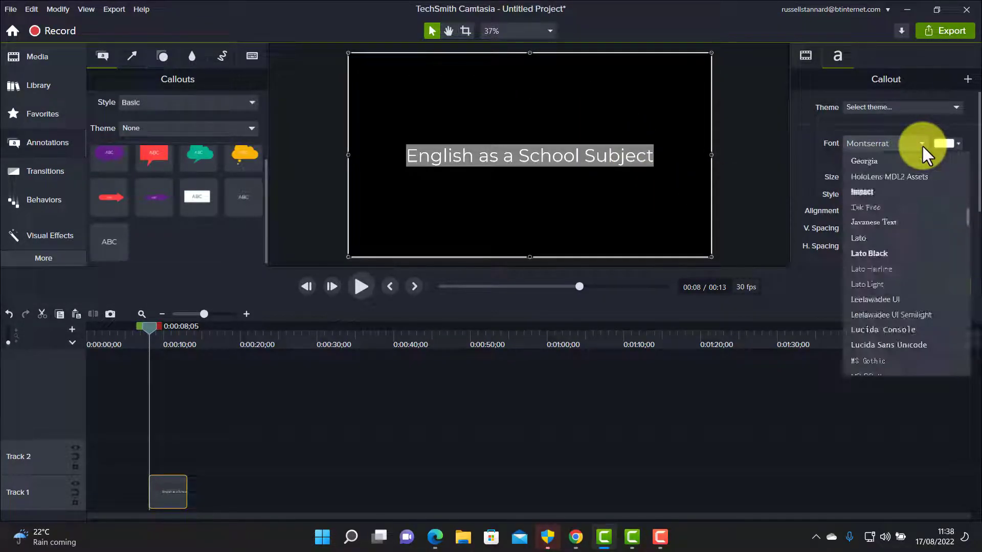
{"action": "left_click", "coordinate": [857, 193]}
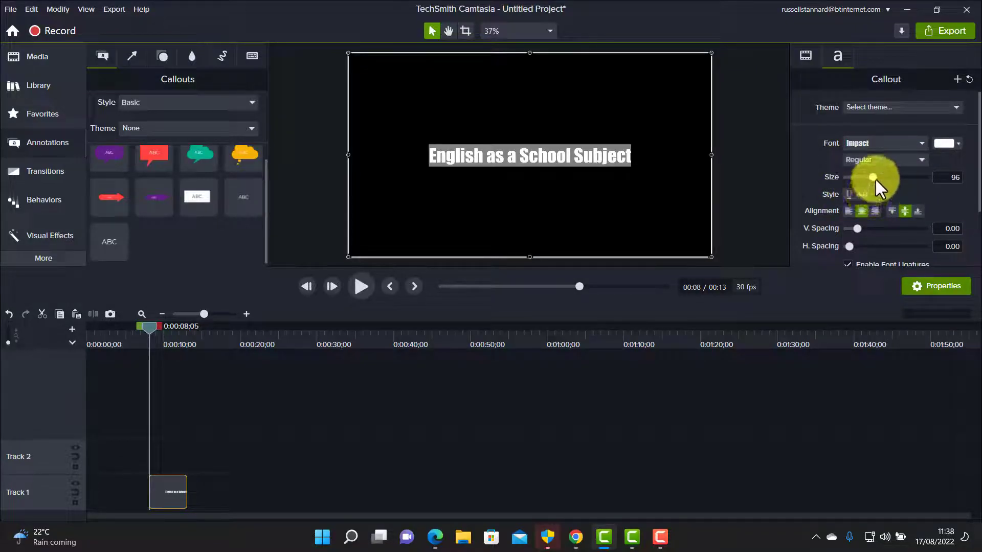
{"action": "left_click_drag", "start_coordinate": [873, 175], "coordinate": [882, 175]}
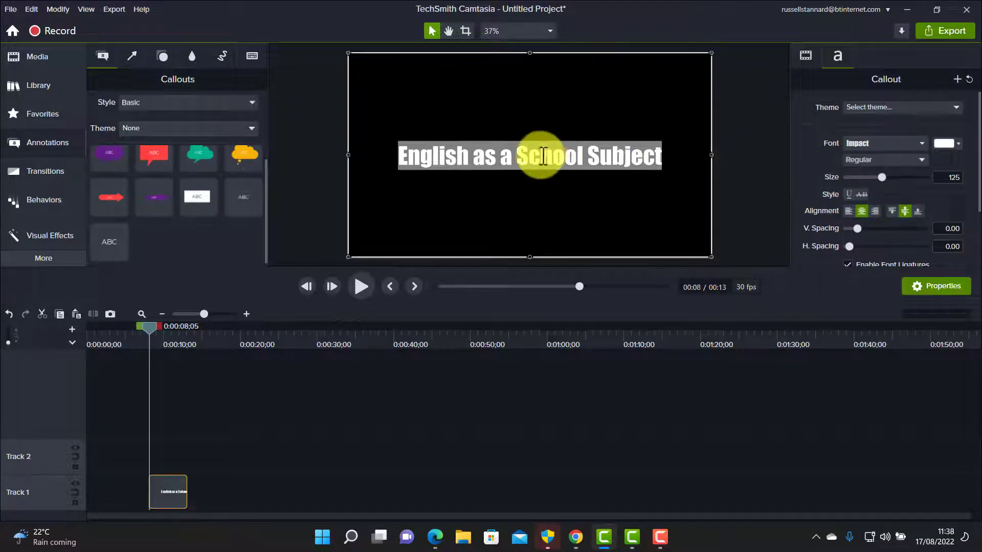
Break the title into two lines, "English as a" and "School Subject", and set its font size to 256.
{"action": "left_click", "coordinate": [593, 153]}
{"action": "key", "text": "Return"}
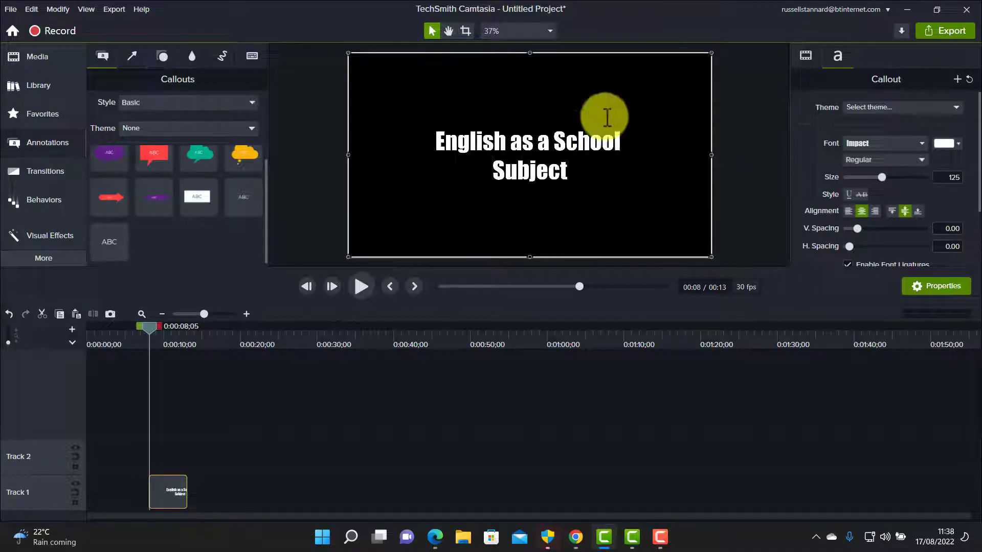
{"action": "left_click", "coordinate": [554, 142]}
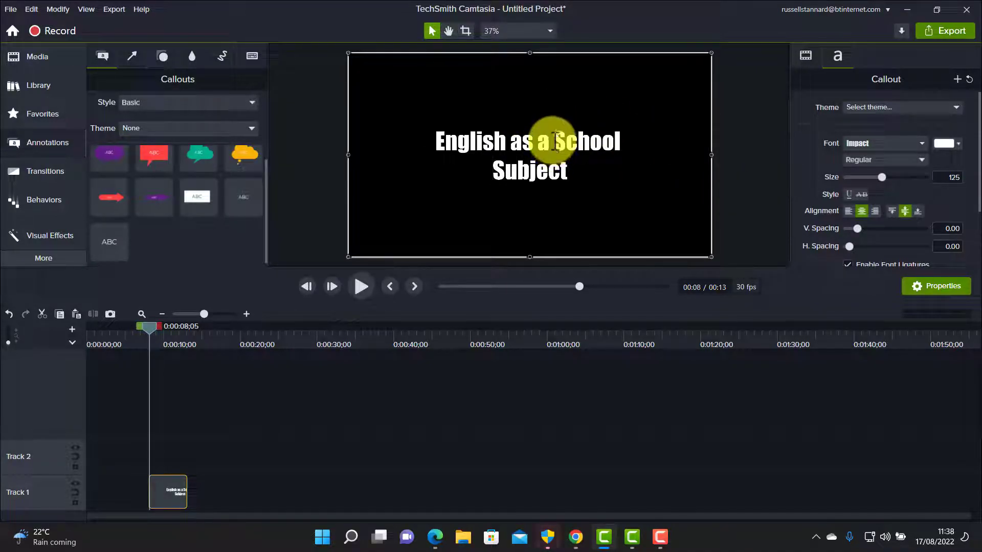
{"action": "key", "text": "Return"}
{"action": "left_click", "coordinate": [492, 182]}
{"action": "key", "text": "BackSpace"}
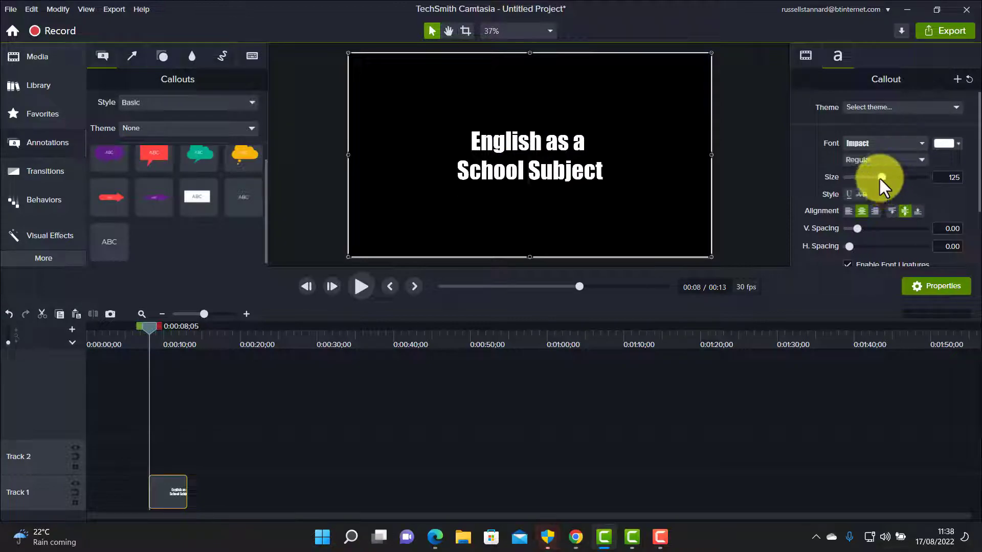
{"action": "left_click_drag", "start_coordinate": [475, 135], "coordinate": [622, 176]}
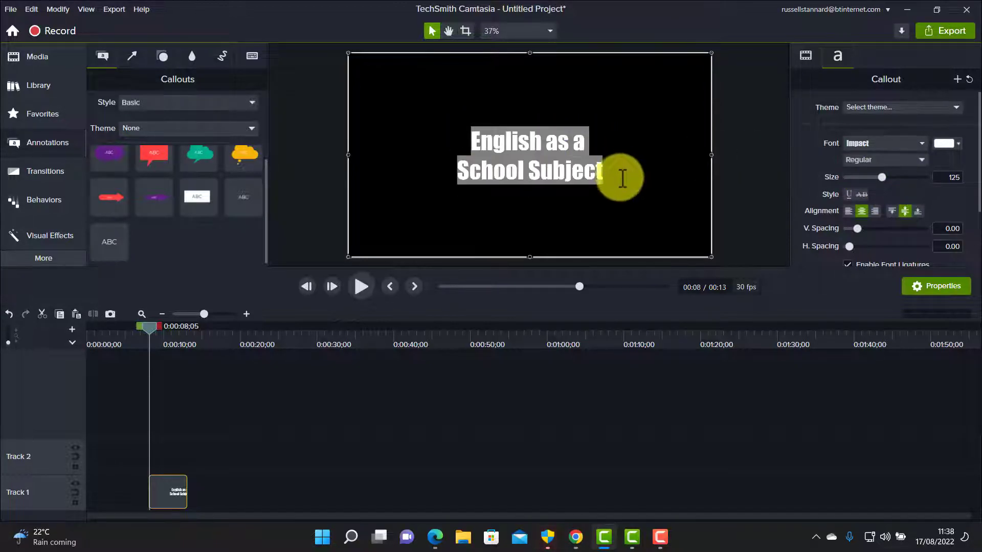
{"action": "left_click_drag", "start_coordinate": [884, 179], "coordinate": [929, 183]}
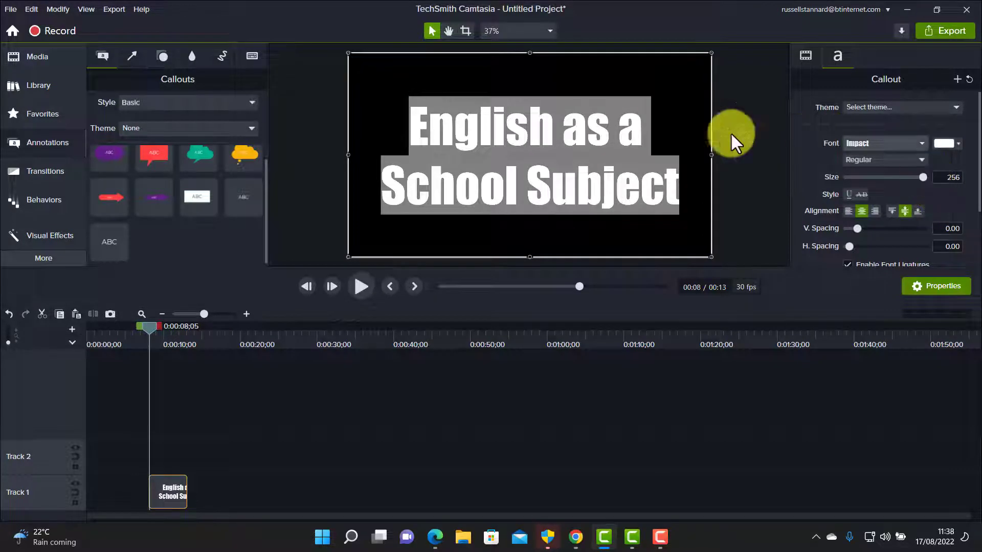
Move the text clip to the start of Track 2 and place the library video shutterstock_32269033 at the start of Track 1.
{"action": "left_click", "coordinate": [164, 503]}
{"action": "left_click_drag", "start_coordinate": [153, 495], "coordinate": [51, 468]}
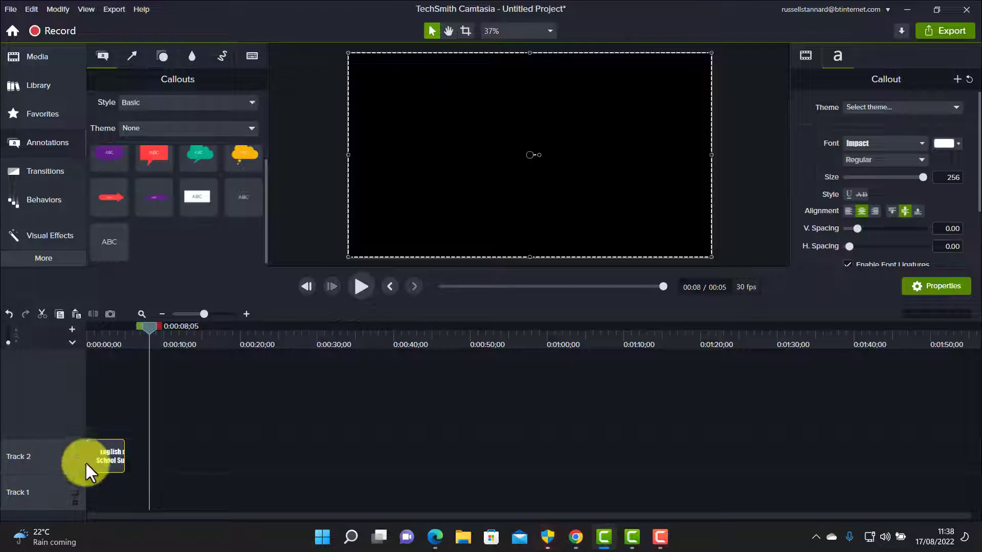
{"action": "left_click_drag", "start_coordinate": [147, 327], "coordinate": [100, 325]}
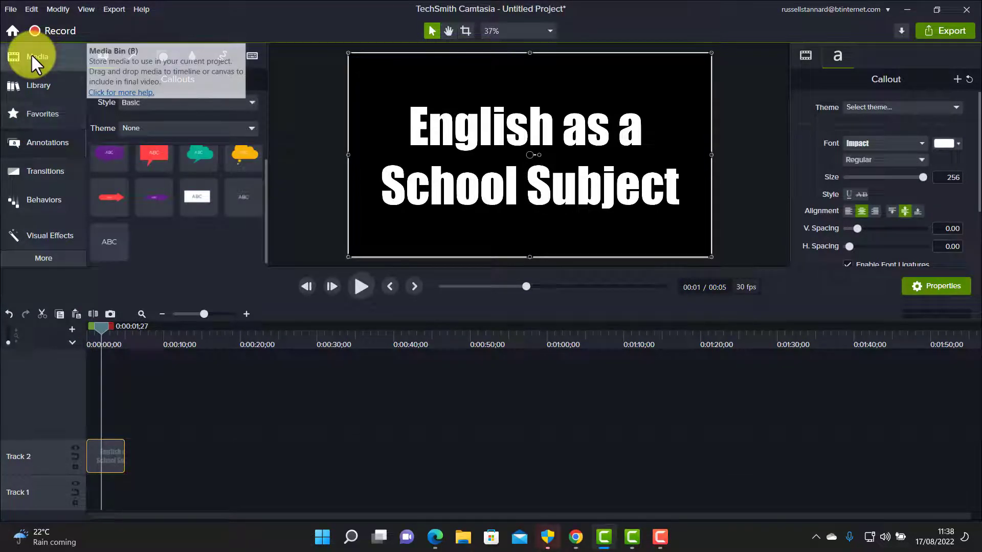
{"action": "left_click", "coordinate": [26, 85]}
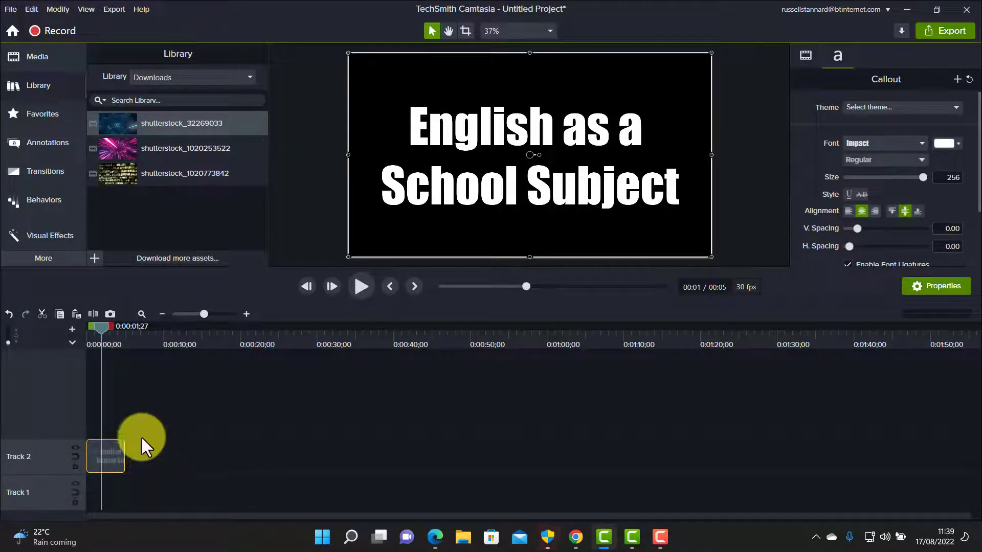
{"action": "left_click_drag", "start_coordinate": [114, 125], "coordinate": [163, 275]}
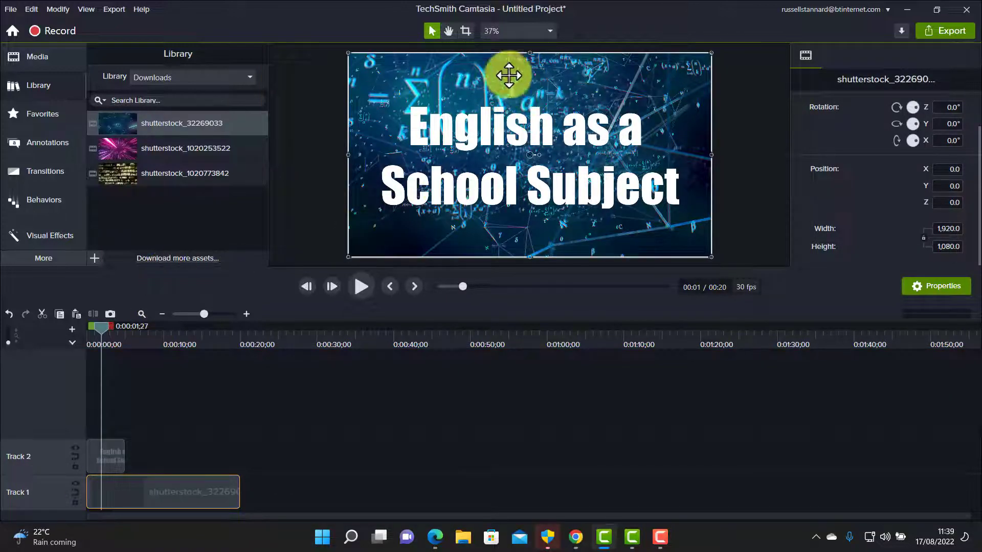
Play the timeline from the beginning to preview the title over the moving background.
{"action": "left_click_drag", "start_coordinate": [101, 332], "coordinate": [80, 320]}
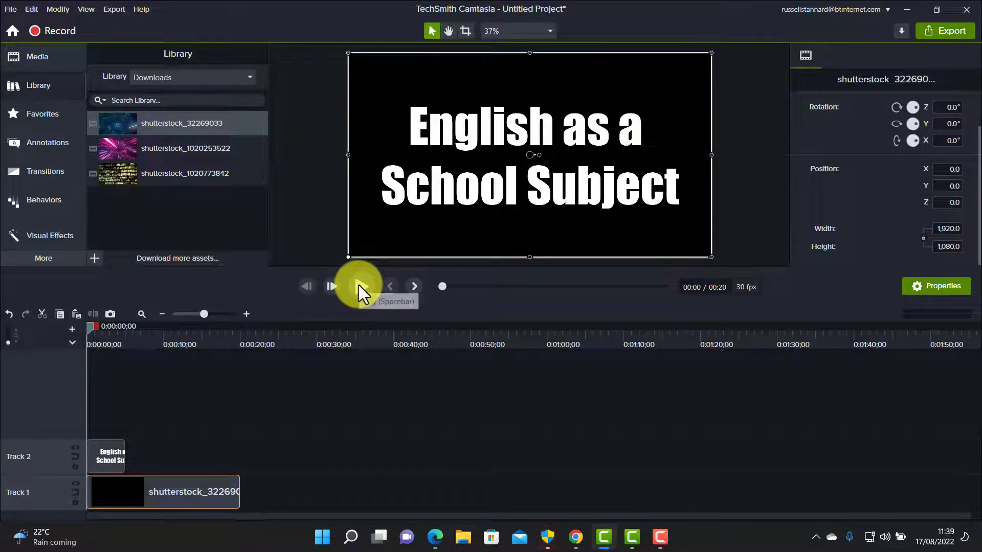
{"action": "left_click", "coordinate": [359, 284]}
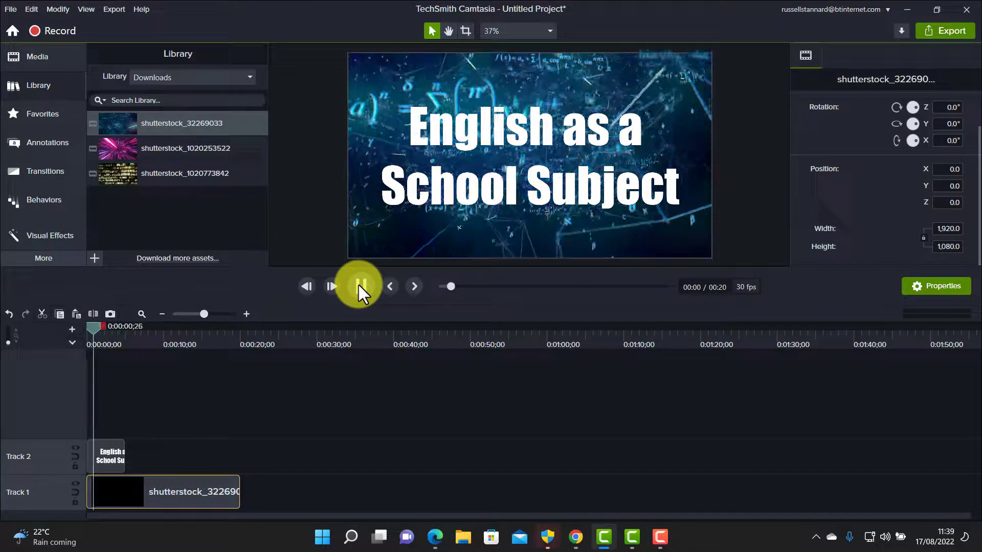
{"action": "left_click", "coordinate": [358, 285]}
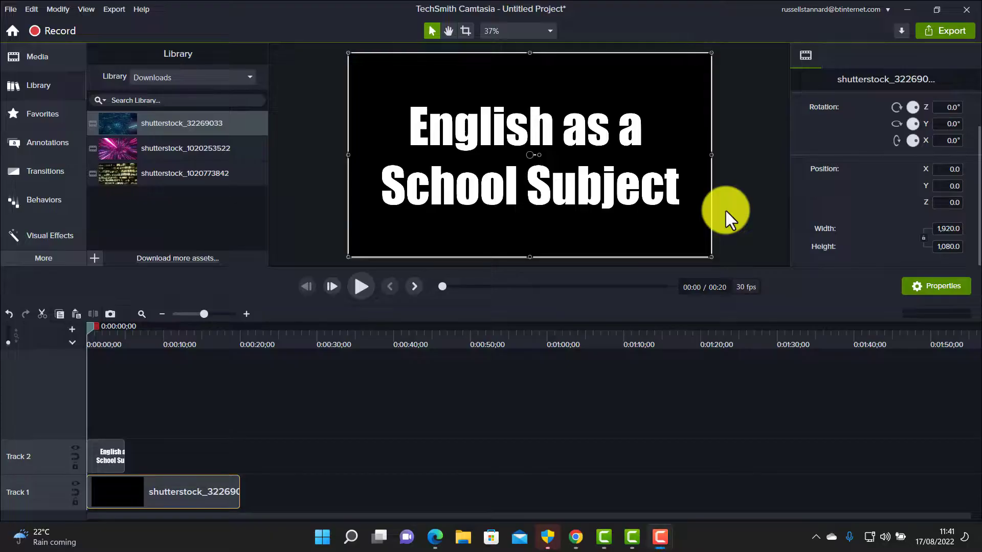
Toggle the visibility of Track 2 off and back on.
{"action": "left_click", "coordinate": [74, 446]}
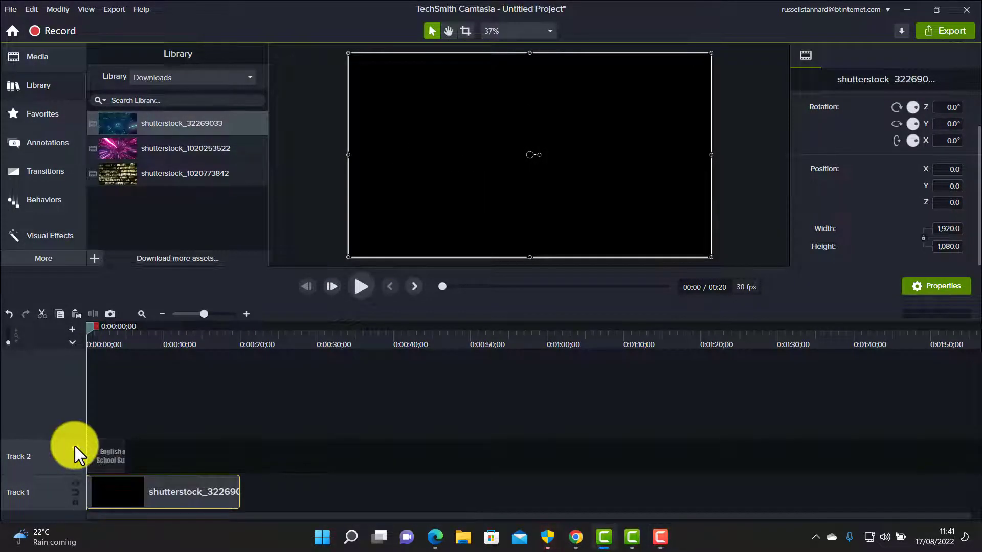
{"action": "left_click", "coordinate": [75, 446]}
{"action": "left_click", "coordinate": [75, 446]}
{"action": "left_click", "coordinate": [75, 446]}
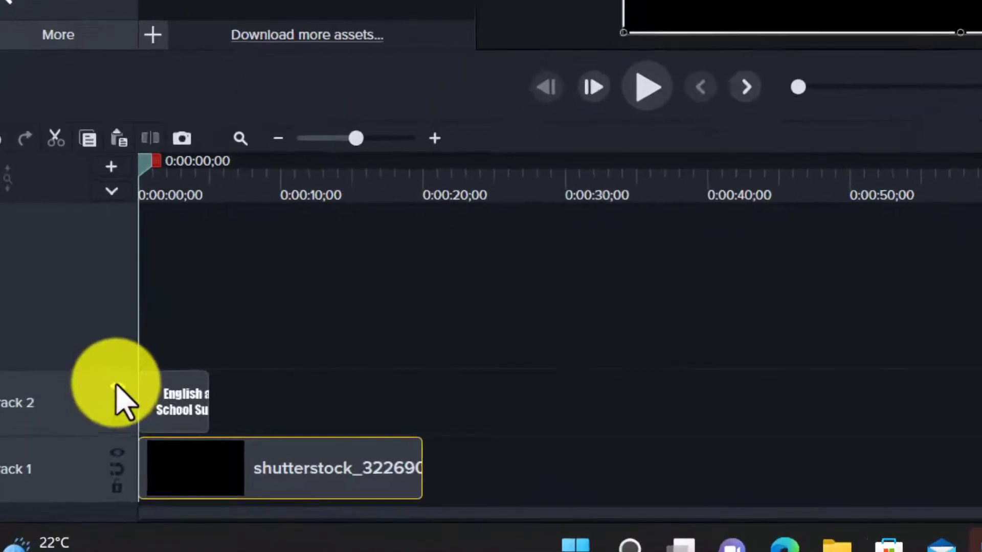
Set the track matte mode of Track 2 to Alpha and scrub through the first seconds to check the effect.
{"action": "left_click", "coordinate": [75, 447]}
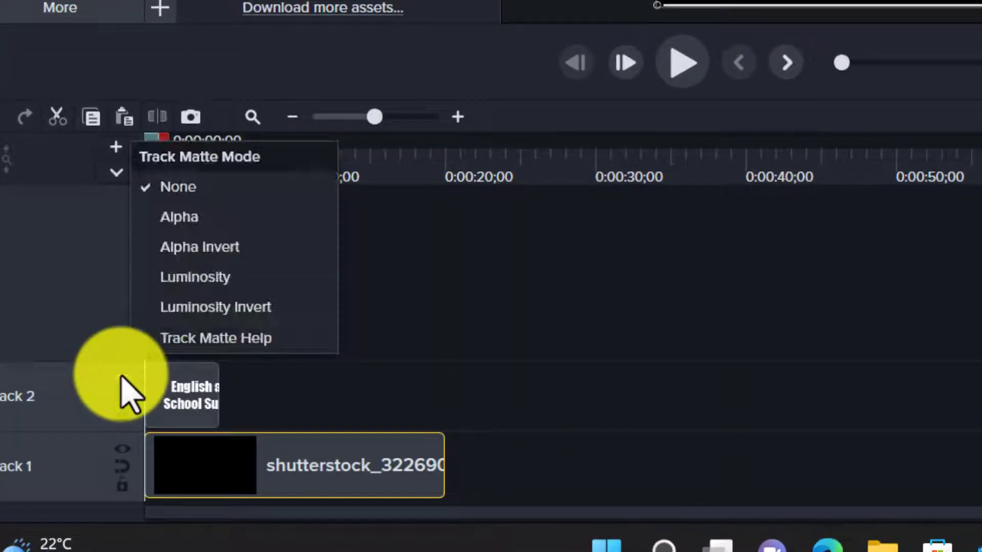
{"action": "left_click", "coordinate": [168, 217]}
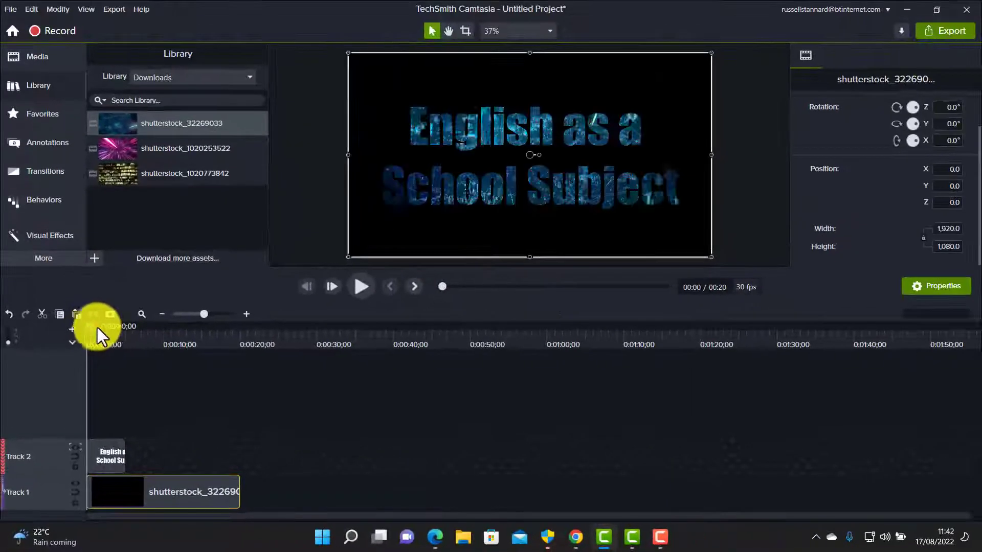
{"action": "left_click", "coordinate": [121, 331]}
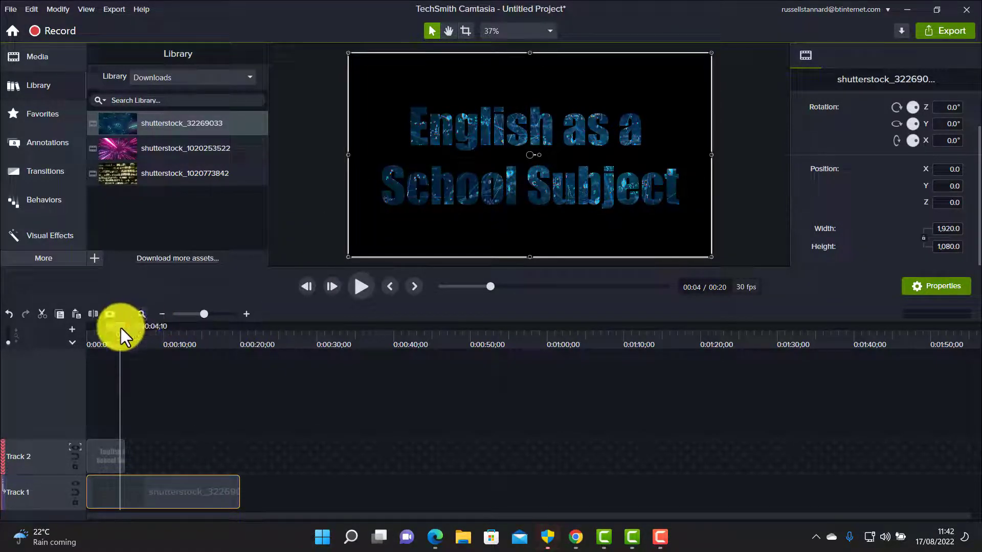
{"action": "mouse_move", "coordinate": [104, 326]}
{"action": "left_mouse_down"}
{"action": "mouse_move", "coordinate": [82, 322]}
{"action": "mouse_move", "coordinate": [115, 336]}
{"action": "left_mouse_up"}
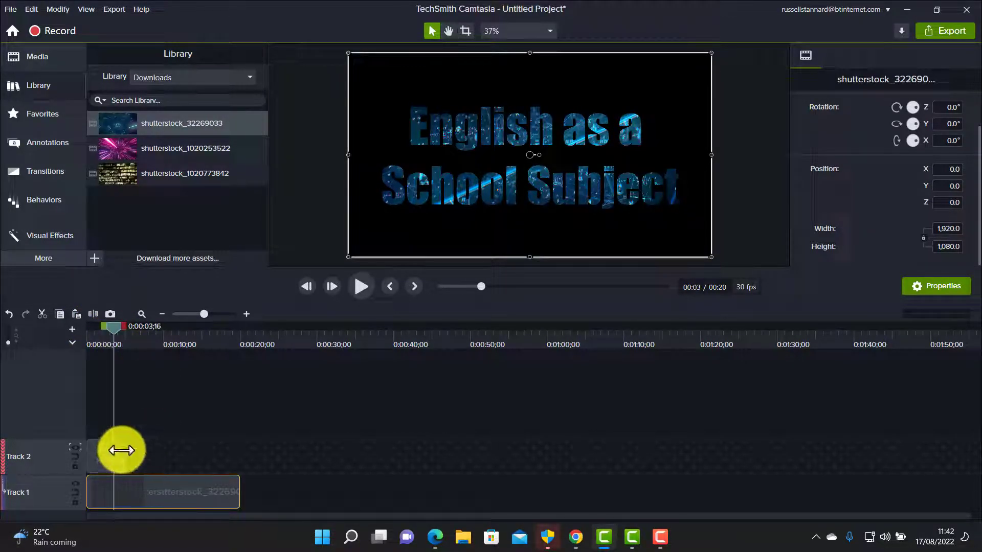
Extend the text clip on Track 2 to match the video clip's length and scrub through the extended part.
{"action": "left_click_drag", "start_coordinate": [128, 449], "coordinate": [238, 463]}
{"action": "left_click_drag", "start_coordinate": [115, 327], "coordinate": [168, 335]}
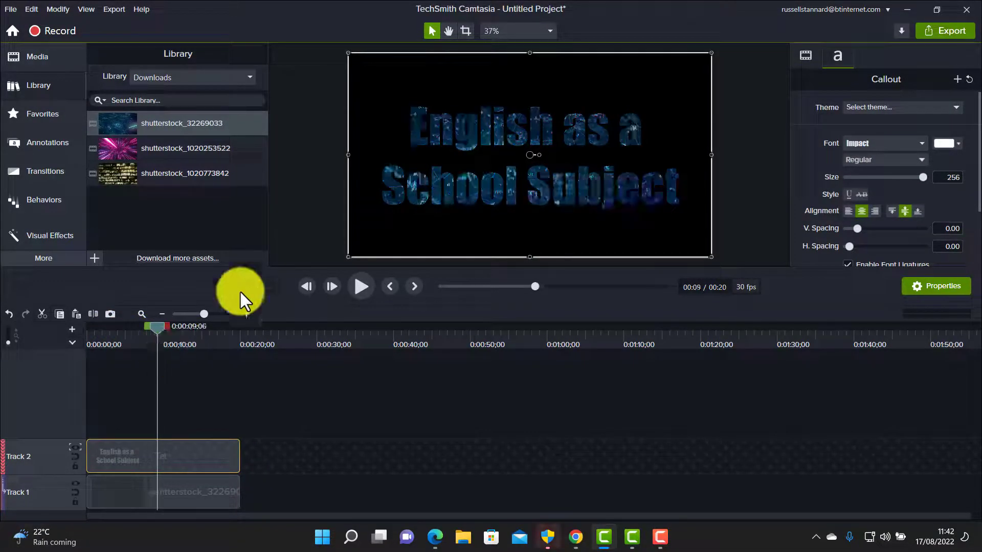
Apply the Color Adjustment effect to the video clip on Track 1 and set its contrast to 84.
{"action": "left_click", "coordinate": [139, 502]}
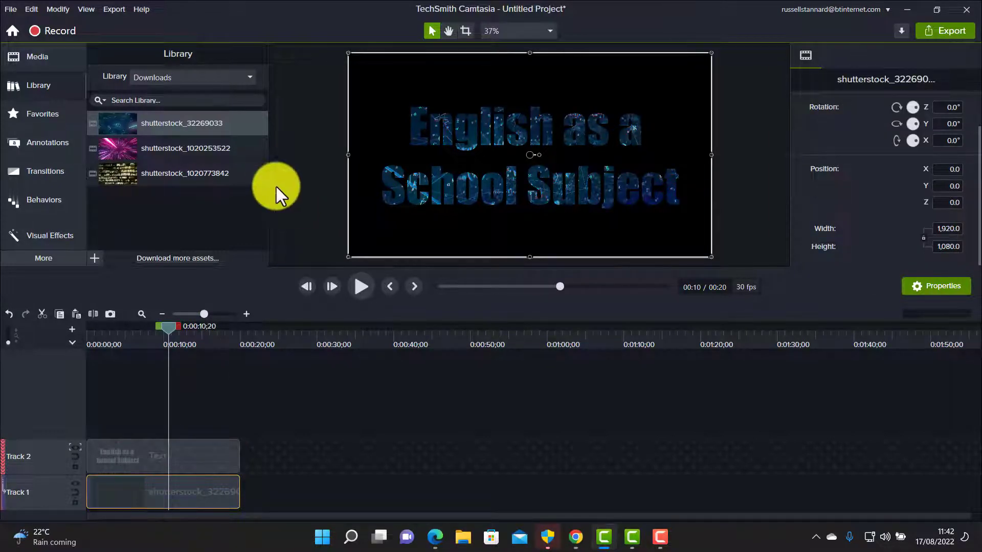
{"action": "left_click", "coordinate": [47, 233]}
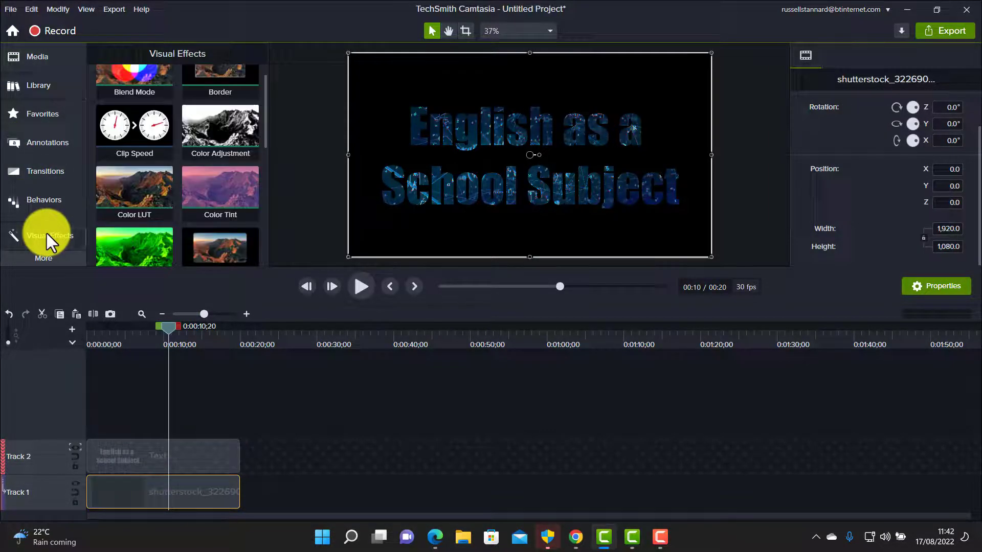
{"action": "left_click_drag", "start_coordinate": [221, 136], "coordinate": [186, 502]}
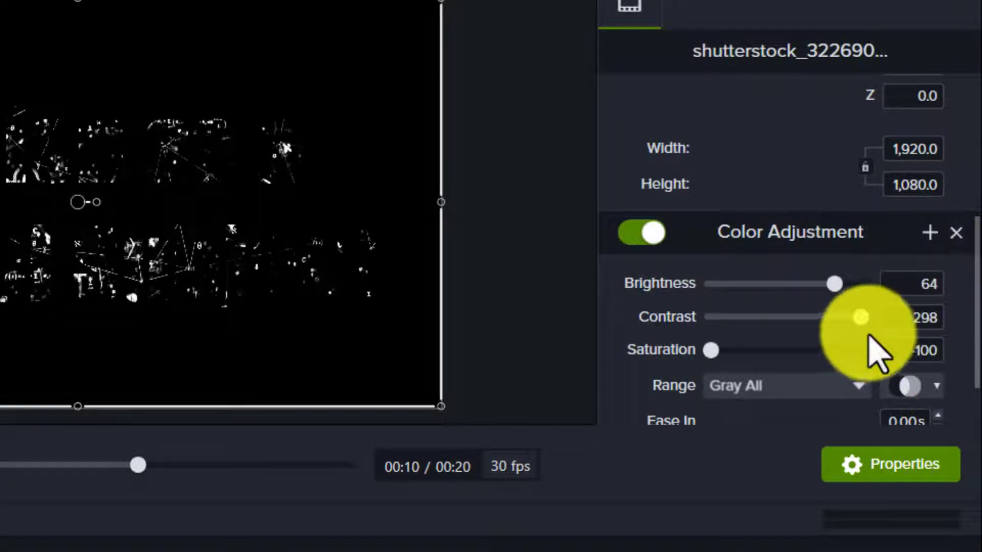
{"action": "left_click_drag", "start_coordinate": [861, 317], "coordinate": [775, 317]}
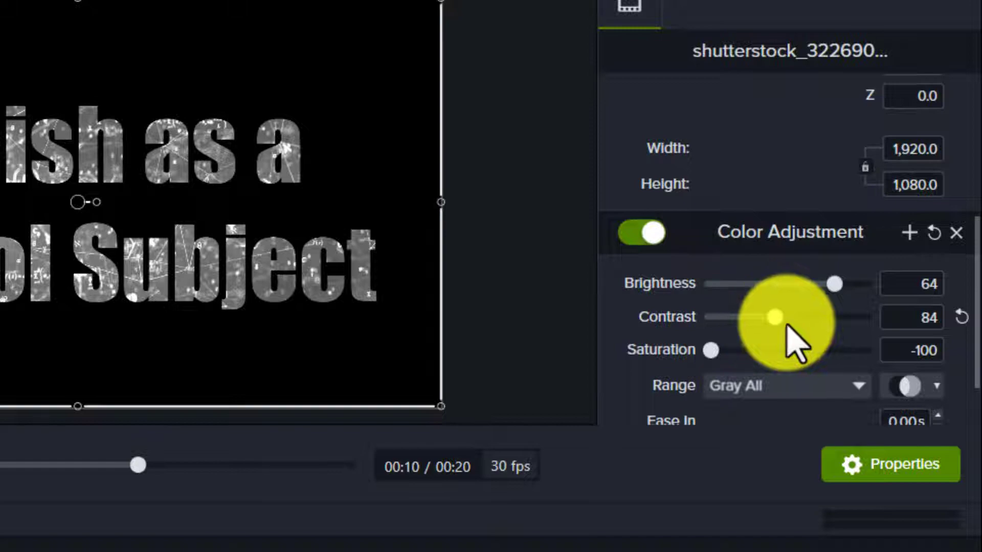
Set the video clip's Color Adjustment brightness to 71 and saturation to 33.
{"action": "left_click_drag", "start_coordinate": [837, 288], "coordinate": [850, 296]}
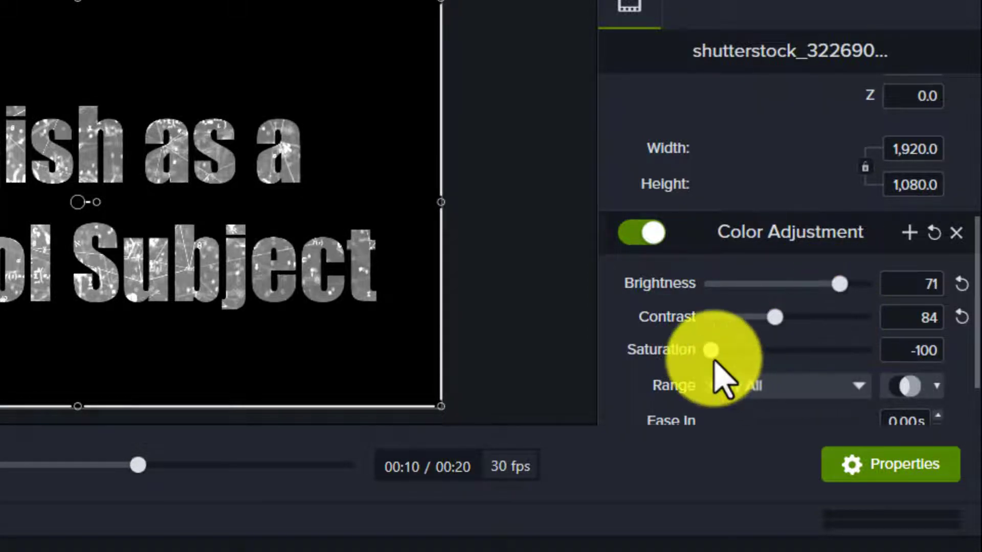
{"action": "left_click_drag", "start_coordinate": [715, 352], "coordinate": [837, 335]}
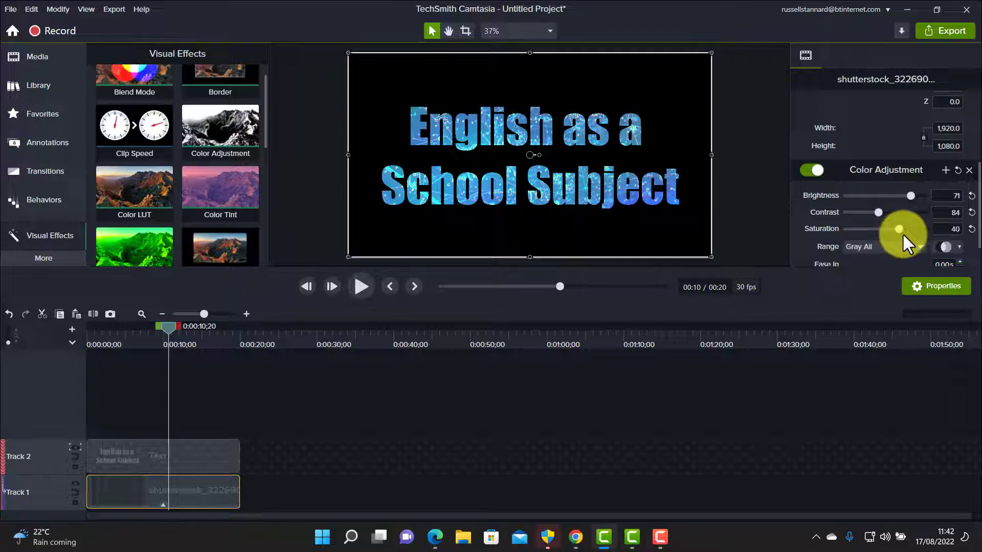
{"action": "left_click_drag", "start_coordinate": [903, 232], "coordinate": [864, 235]}
{"action": "mouse_move", "coordinate": [910, 236]}
{"action": "left_mouse_down"}
{"action": "mouse_move", "coordinate": [921, 235]}
{"action": "mouse_move", "coordinate": [898, 237]}
{"action": "left_mouse_up"}
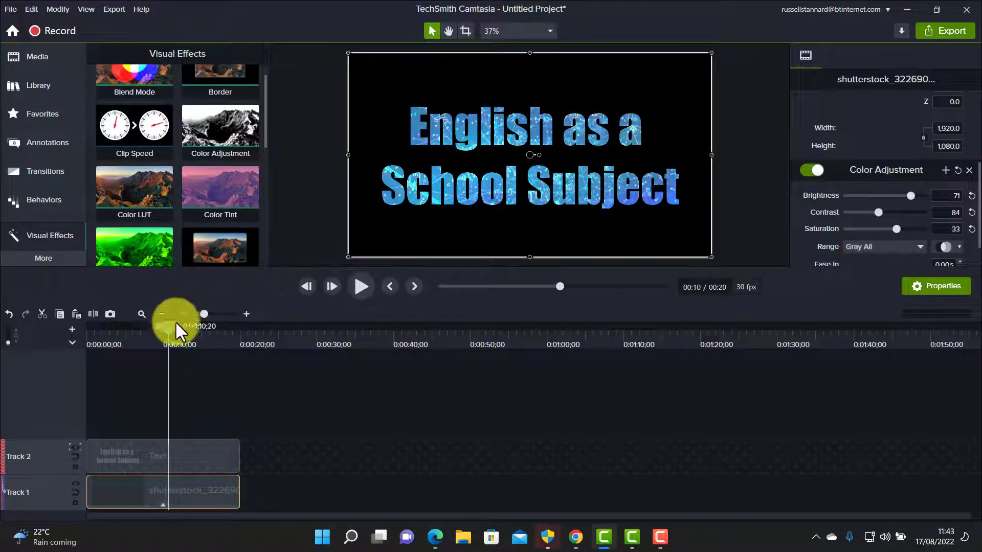
Play the title from the start of the timeline to check the colour-adjusted fill.
{"action": "left_click_drag", "start_coordinate": [120, 327], "coordinate": [43, 326]}
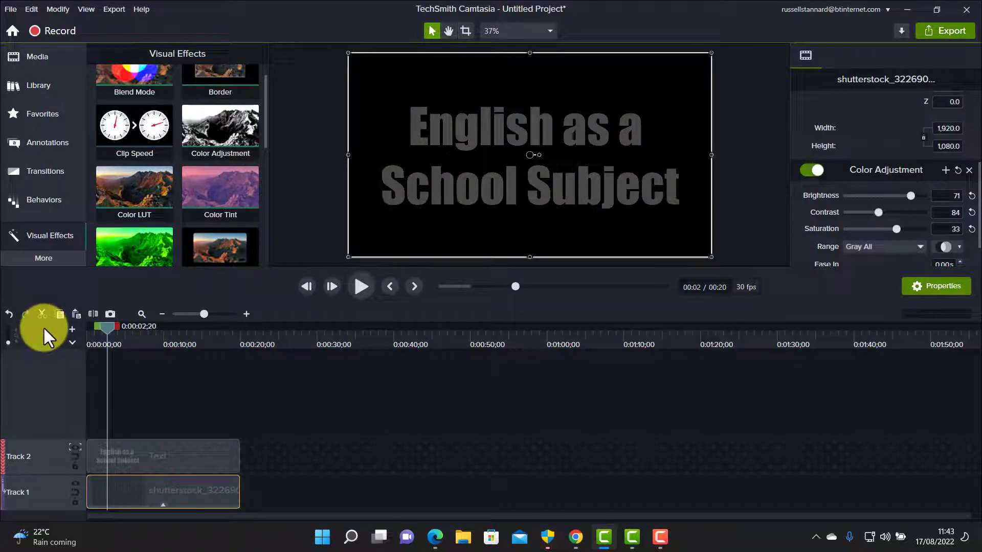
{"action": "left_click", "coordinate": [365, 287]}
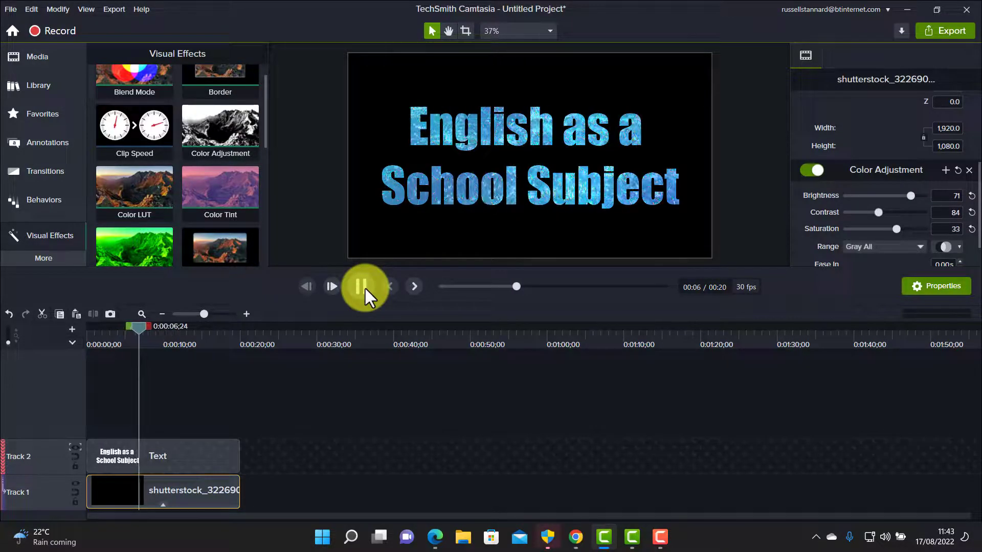
{"action": "left_click", "coordinate": [361, 286]}
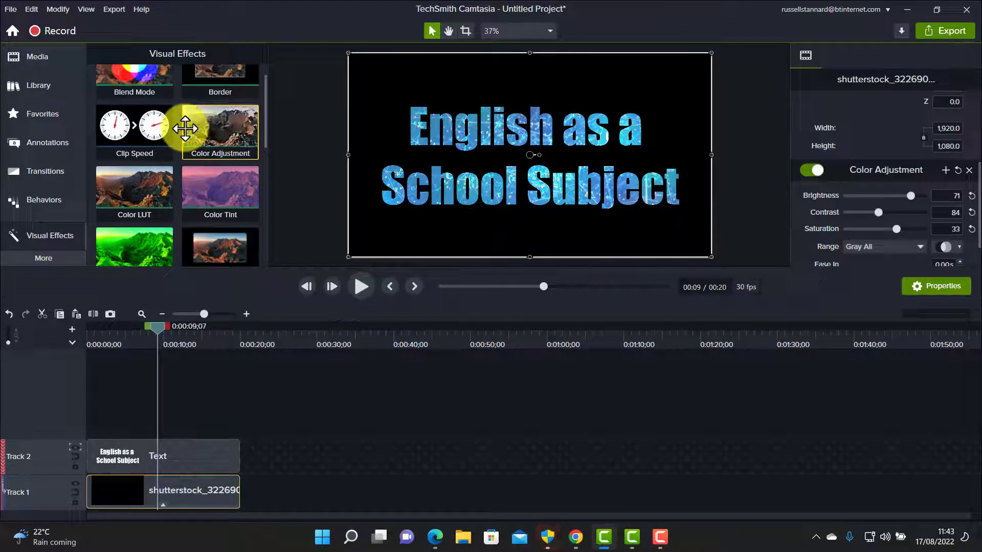
Apply the Shifting behavior to the text clip on Track 2 and play the title from the start.
{"action": "left_click", "coordinate": [26, 143]}
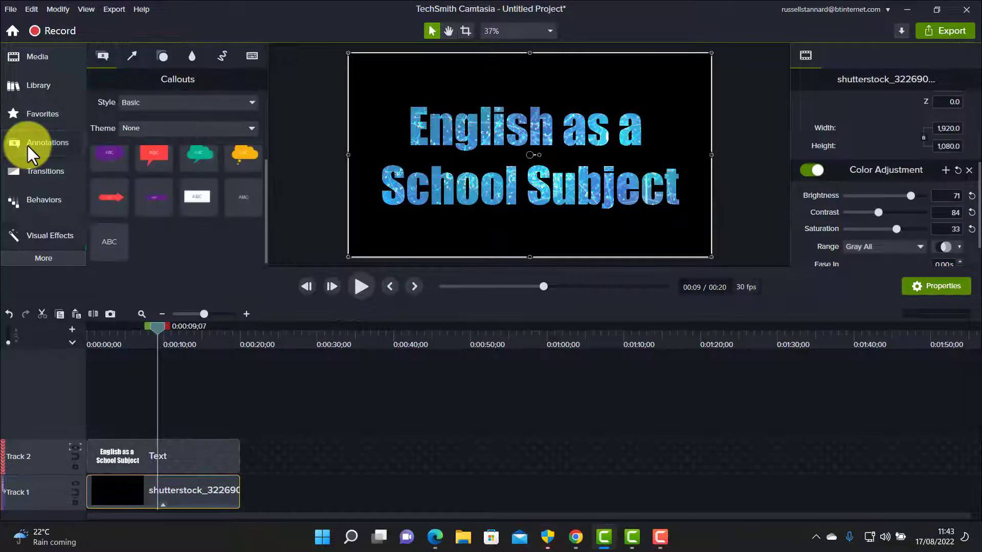
{"action": "left_click", "coordinate": [41, 200]}
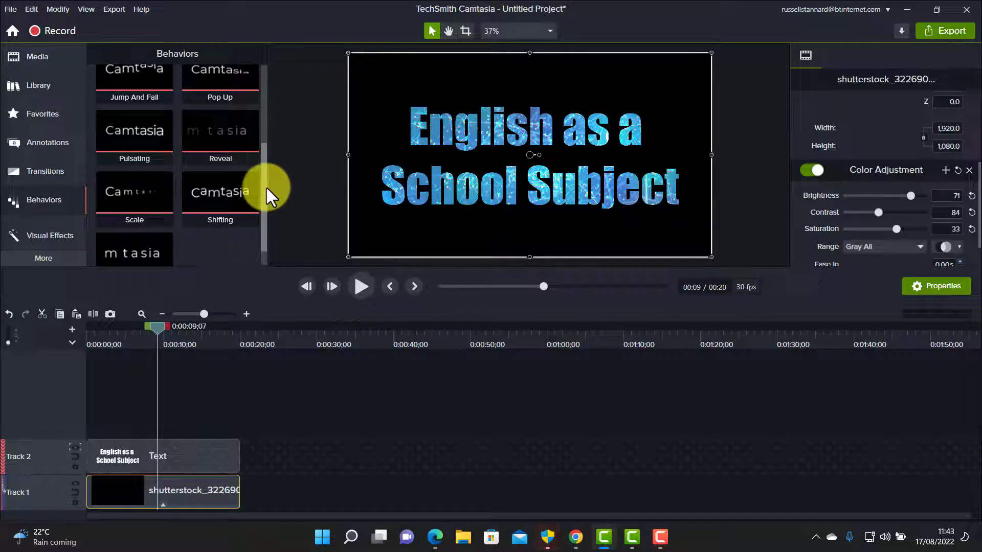
{"action": "left_click_drag", "start_coordinate": [208, 198], "coordinate": [164, 465]}
{"action": "left_click_drag", "start_coordinate": [160, 327], "coordinate": [41, 318]}
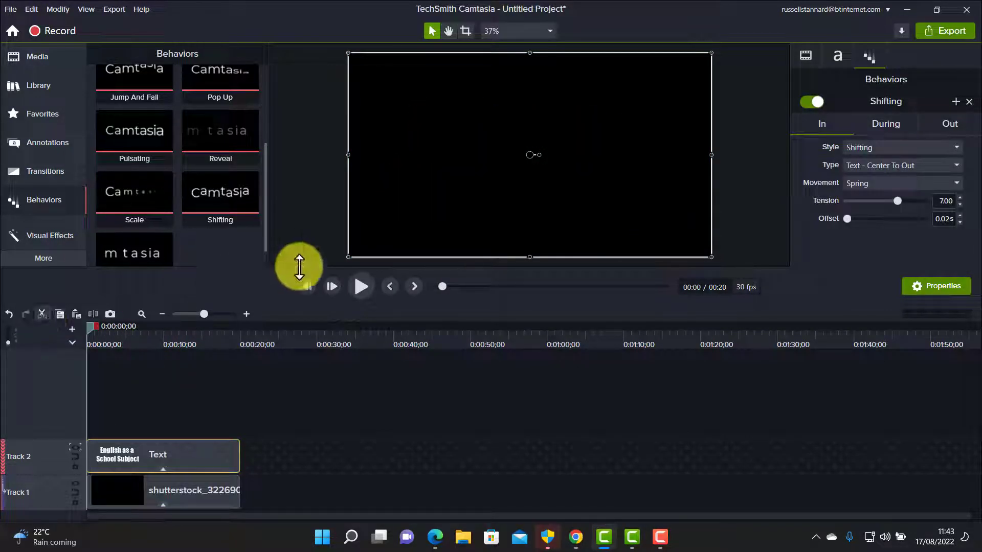
{"action": "left_click", "coordinate": [360, 287]}
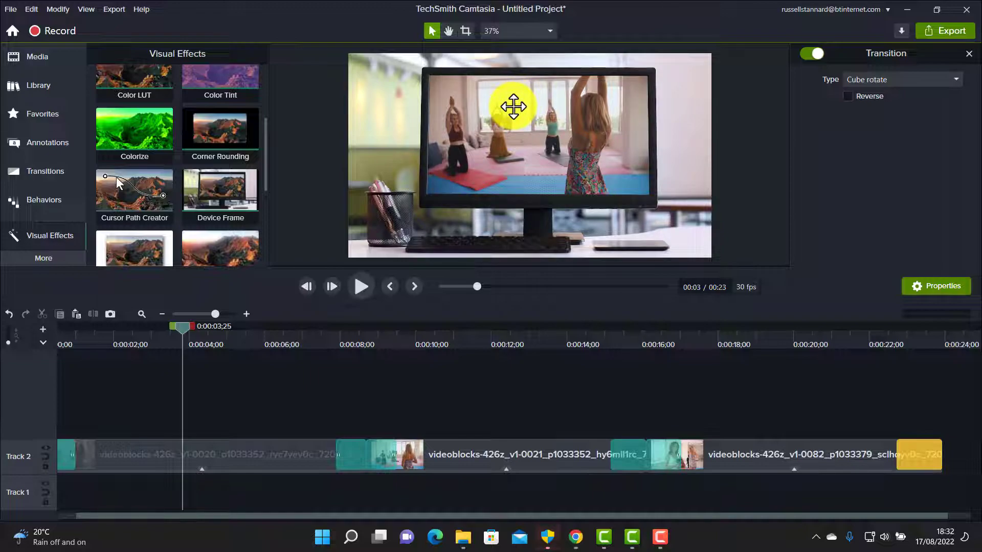
Play and scrub through the three-clip example to examine the device frame and the transitions between the clips.
{"action": "left_click_drag", "start_coordinate": [179, 330], "coordinate": [290, 355]}
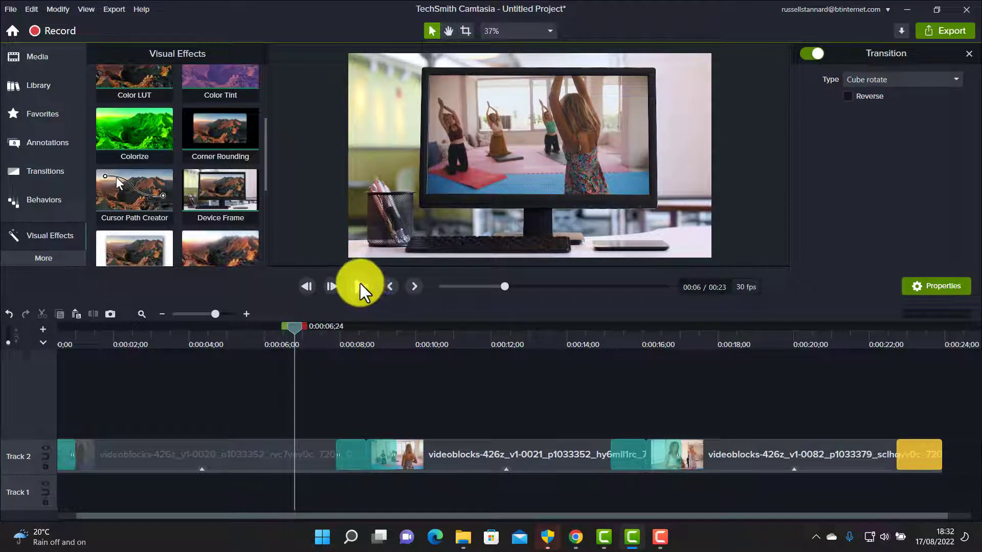
{"action": "left_click_drag", "start_coordinate": [293, 325], "coordinate": [325, 332]}
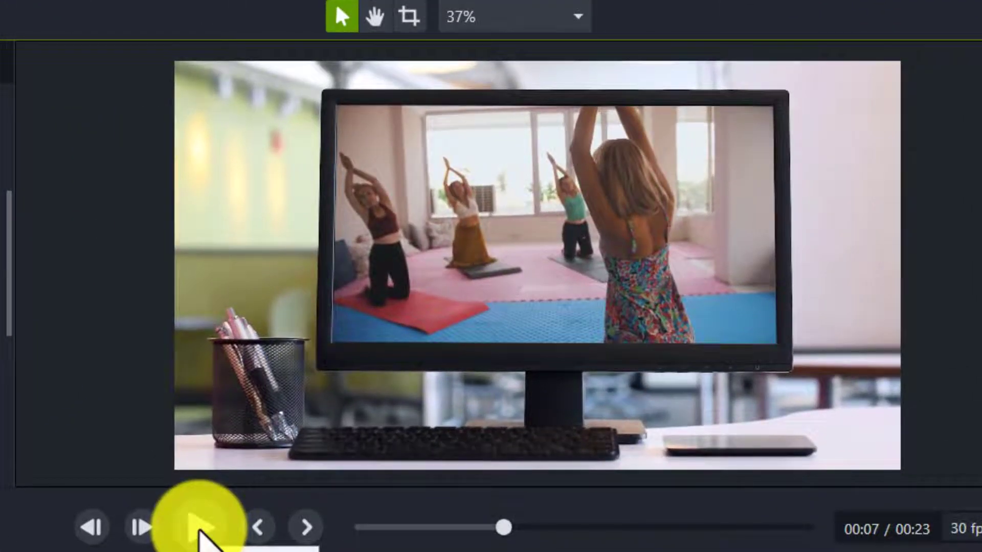
{"action": "left_click", "coordinate": [200, 530]}
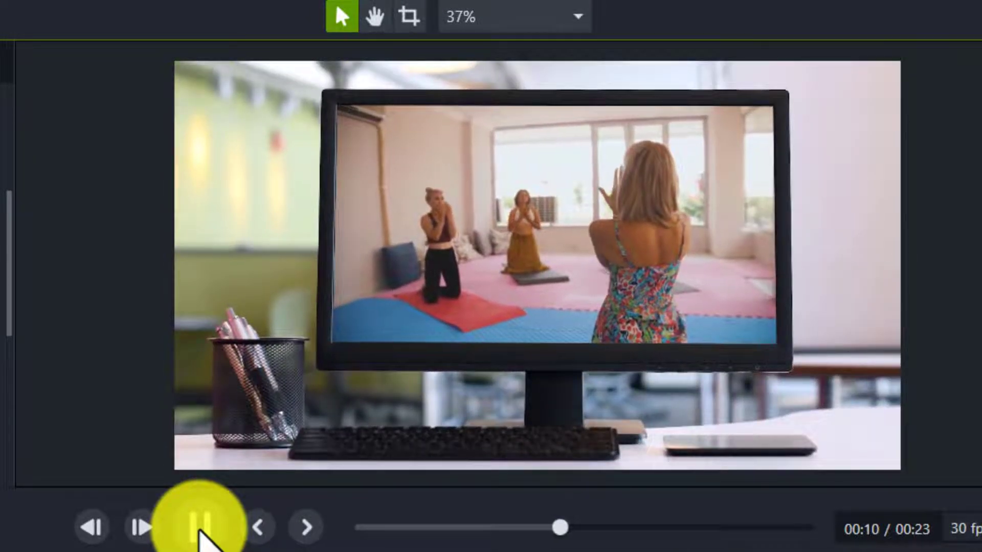
{"action": "key", "text": "space"}
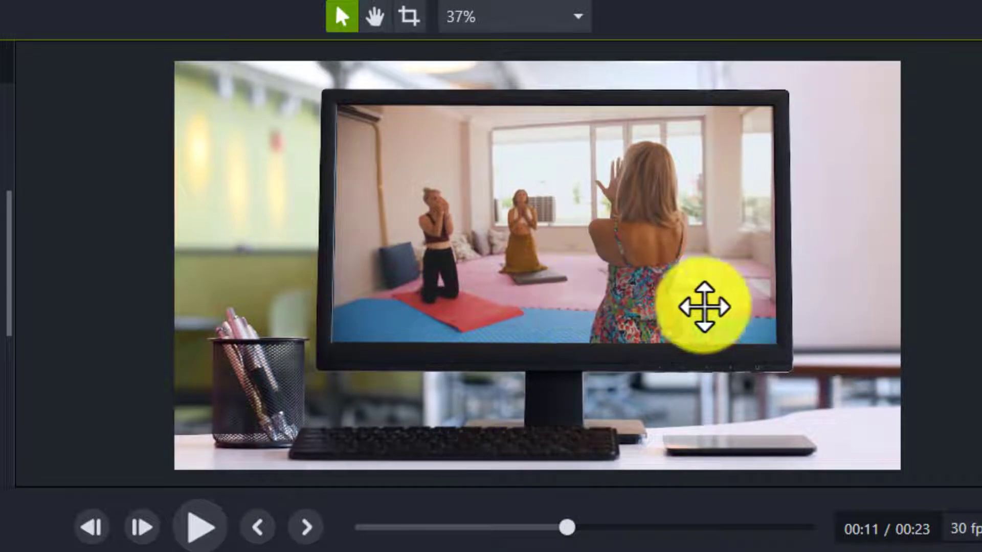
{"action": "left_click", "coordinate": [200, 528]}
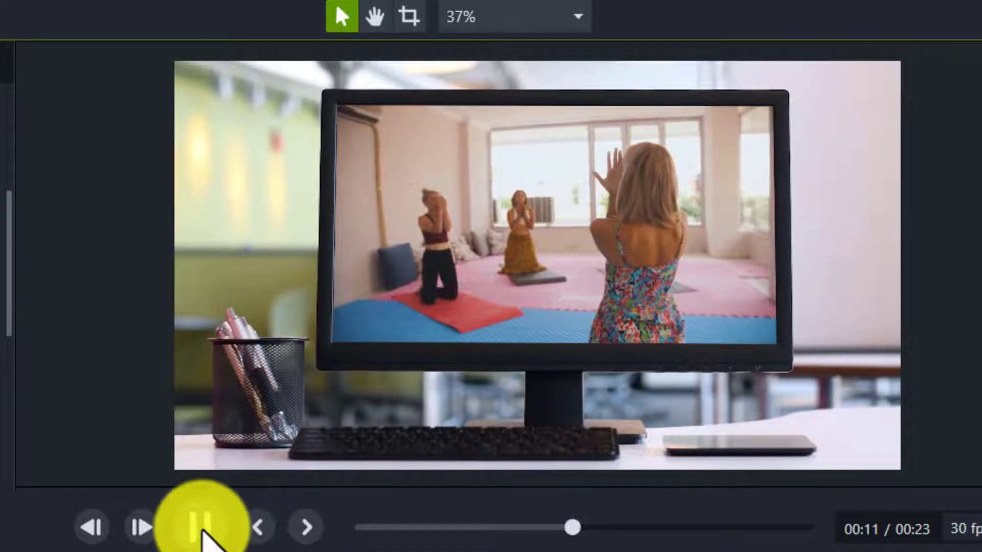
{"action": "left_click", "coordinate": [204, 532]}
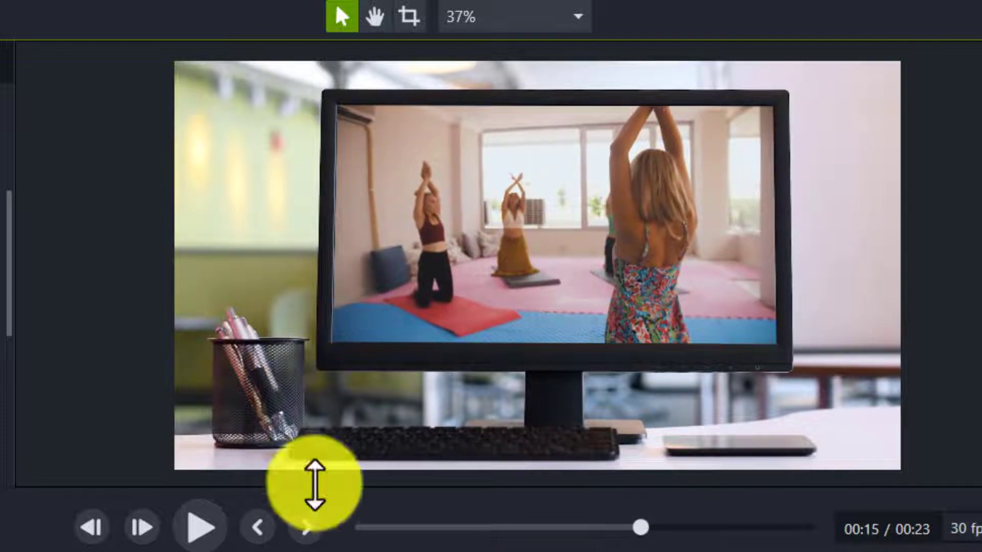
{"action": "left_click", "coordinate": [205, 532]}
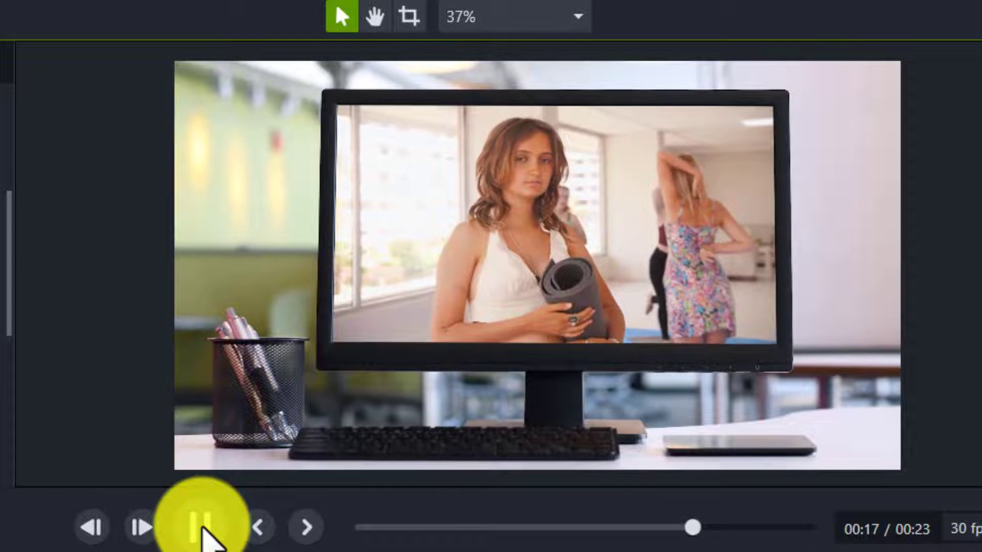
{"action": "left_click", "coordinate": [205, 532]}
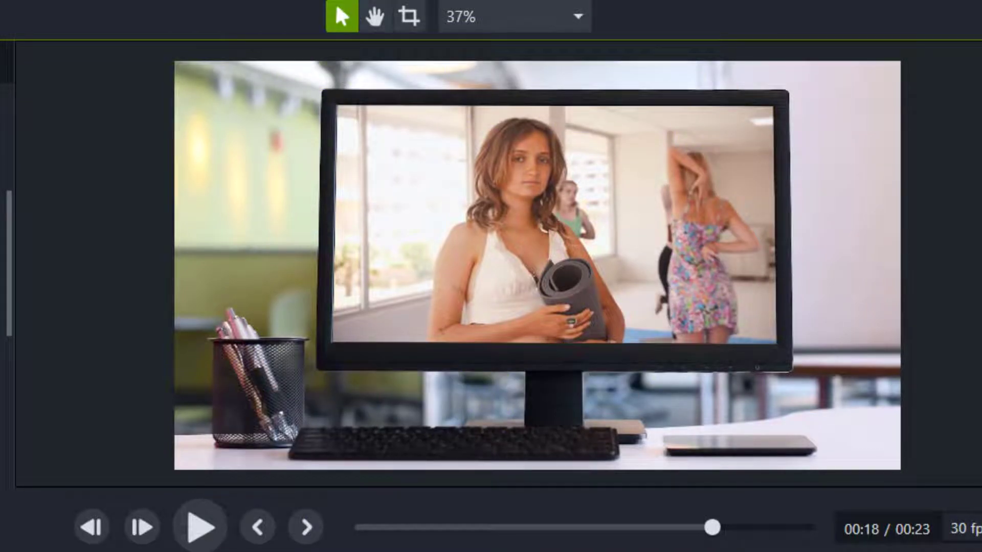
{"action": "left_click_drag", "start_coordinate": [915, 551], "coordinate": [0, 551]}
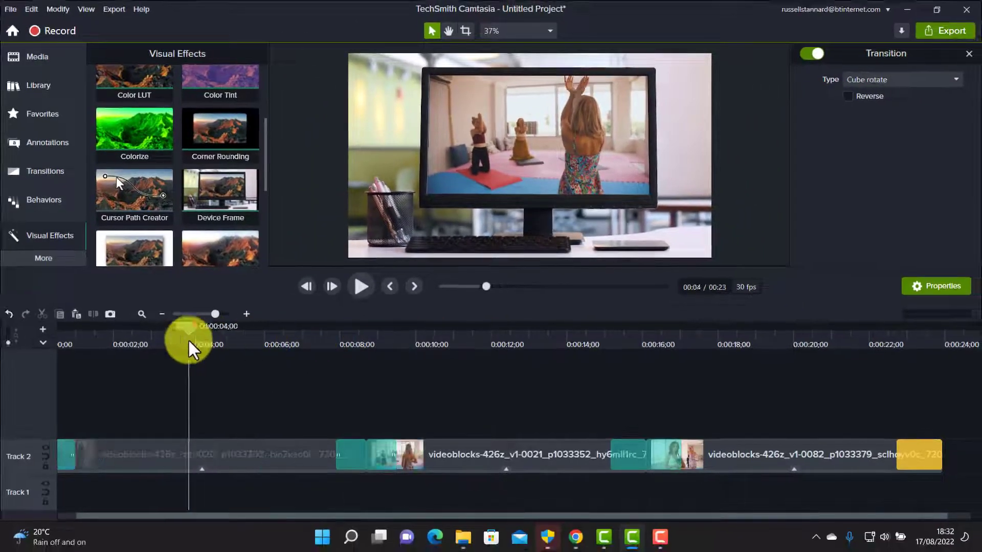
{"action": "left_click_drag", "start_coordinate": [195, 350], "coordinate": [193, 348]}
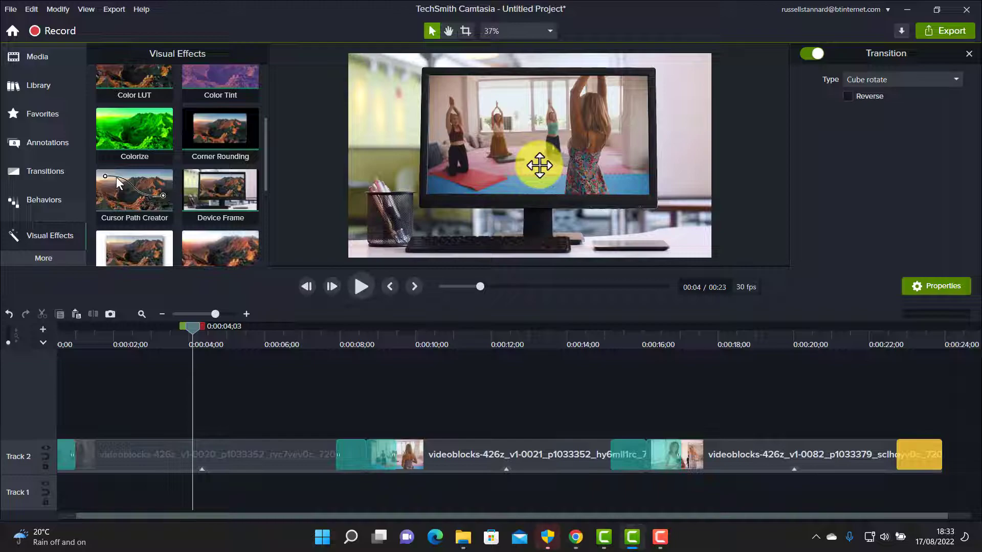
Clear the timeline and place three yoga video clips from the Media Bin one after another on Track 2.
{"action": "key", "text": "ctrl+a"}
{"action": "key", "text": "Delete"}
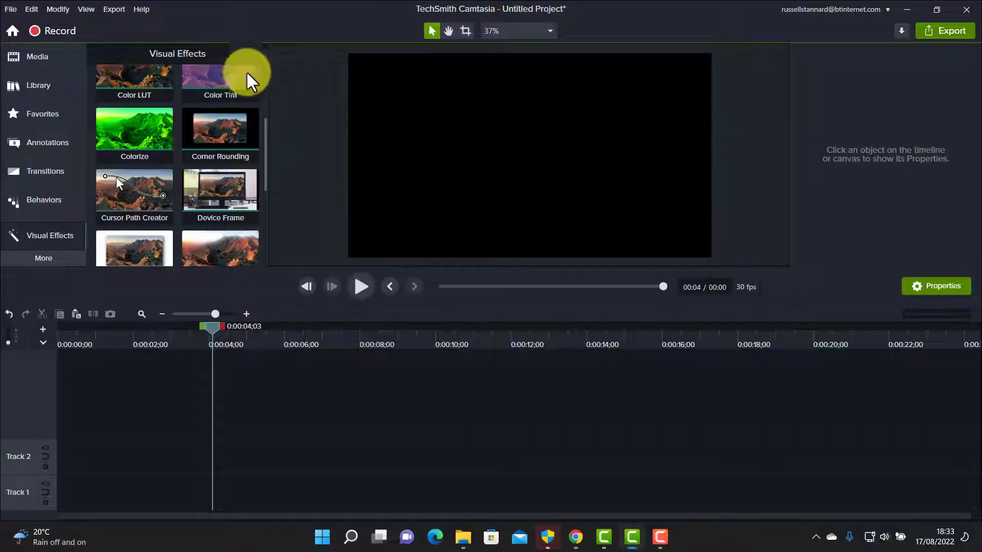
{"action": "left_click", "coordinate": [32, 51]}
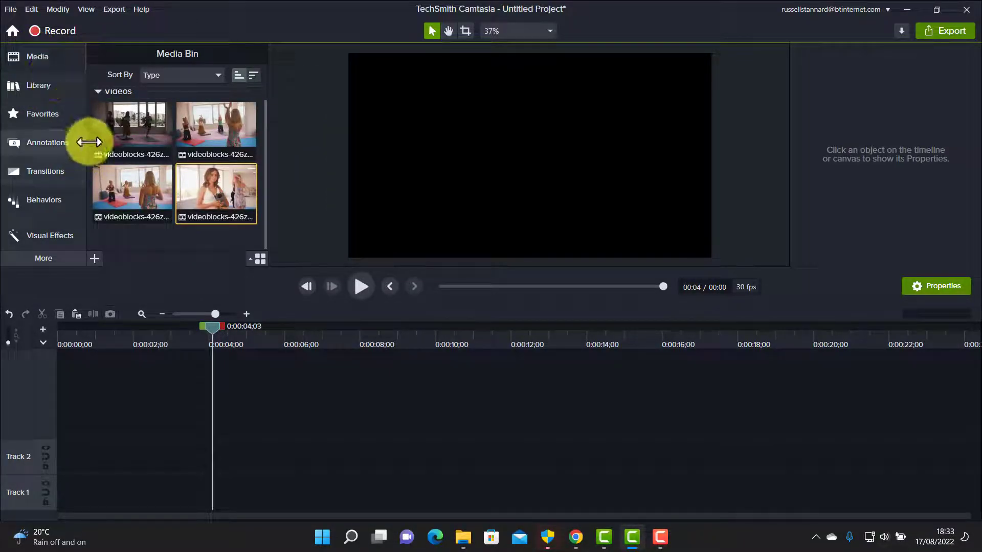
{"action": "left_click_drag", "start_coordinate": [116, 182], "coordinate": [38, 456]}
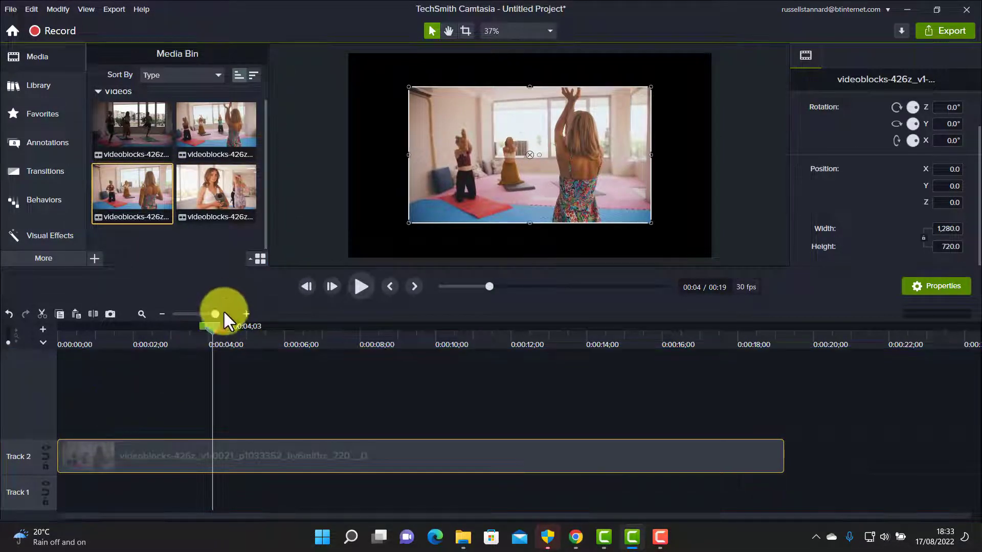
{"action": "mouse_move", "coordinate": [216, 314]}
{"action": "left_mouse_down"}
{"action": "mouse_move", "coordinate": [189, 311]}
{"action": "mouse_move", "coordinate": [198, 312]}
{"action": "left_mouse_up"}
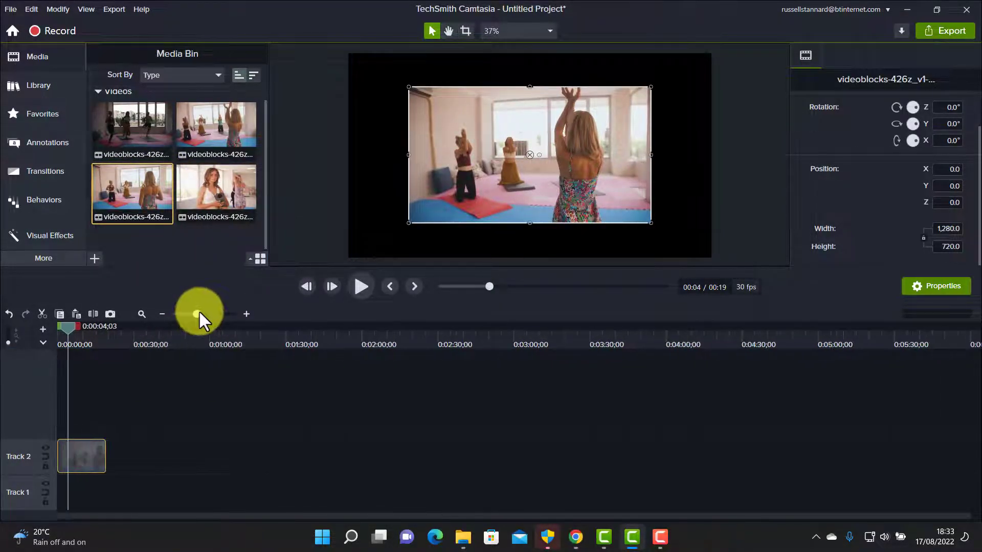
{"action": "left_click_drag", "start_coordinate": [217, 186], "coordinate": [115, 459]}
{"action": "left_click_drag", "start_coordinate": [210, 131], "coordinate": [168, 466]}
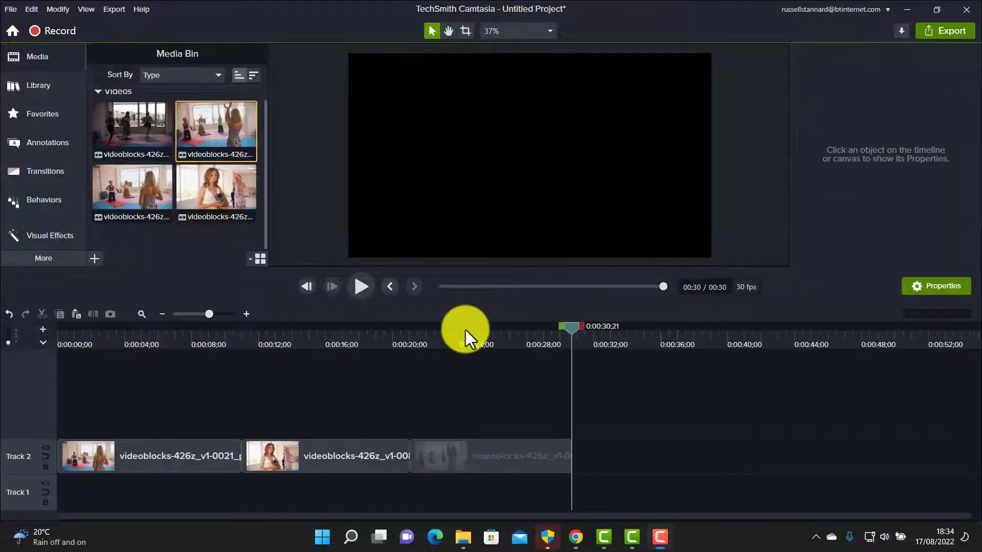
Select all three clips on Track 2 and apply the Cube rotate transition to them.
{"action": "left_click_drag", "start_coordinate": [606, 417], "coordinate": [70, 487]}
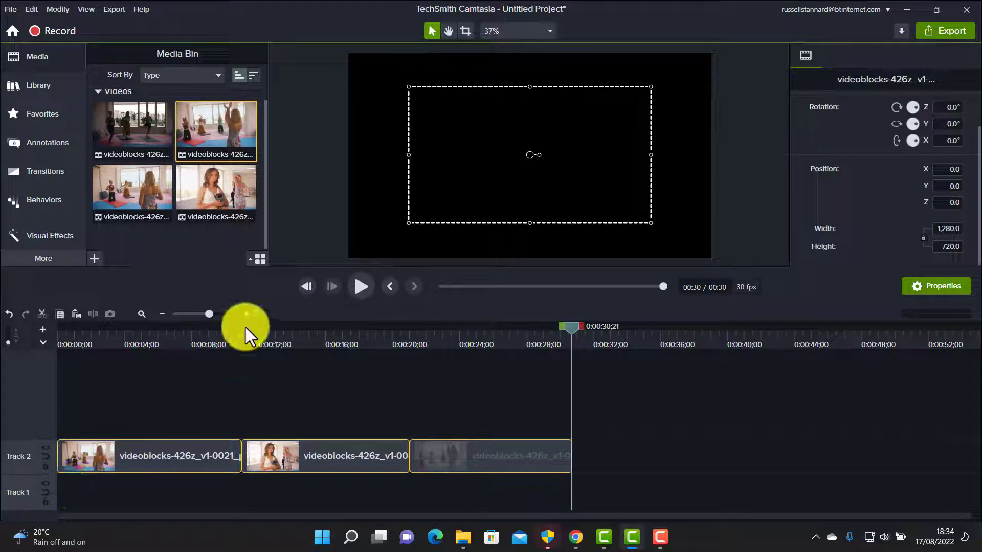
{"action": "left_click", "coordinate": [42, 176]}
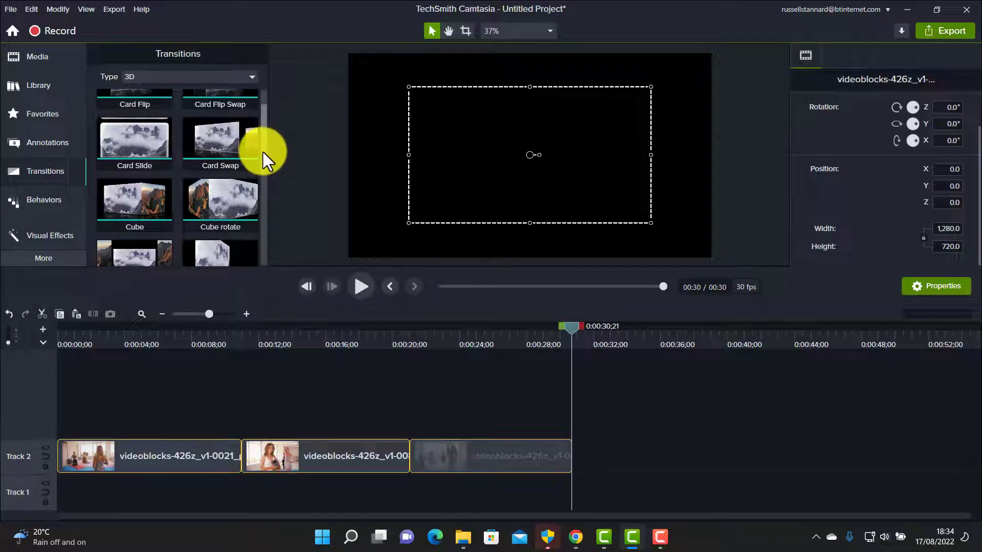
{"action": "scroll", "coordinate": [263, 155], "scroll_direction": "down", "scroll_amount": 1}
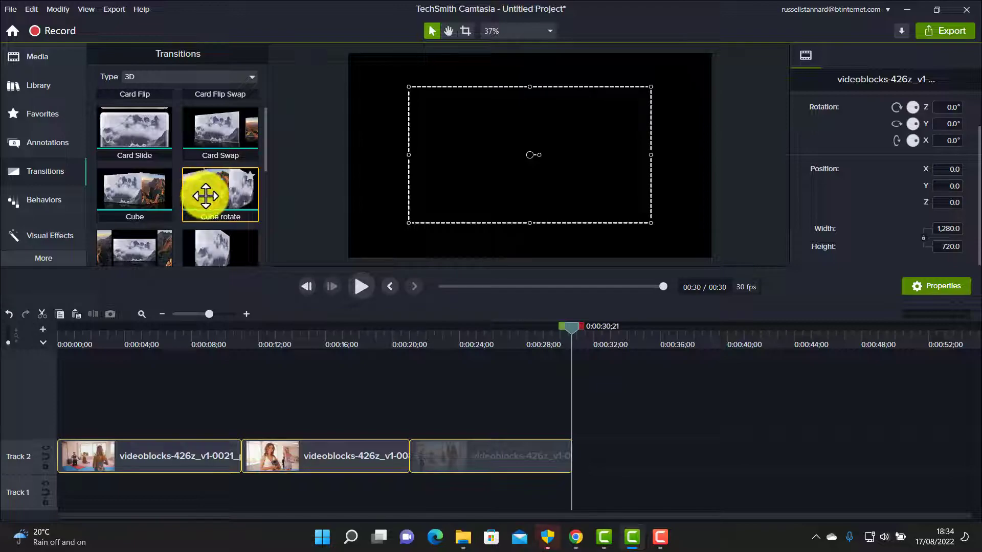
{"action": "left_click_drag", "start_coordinate": [204, 195], "coordinate": [257, 466]}
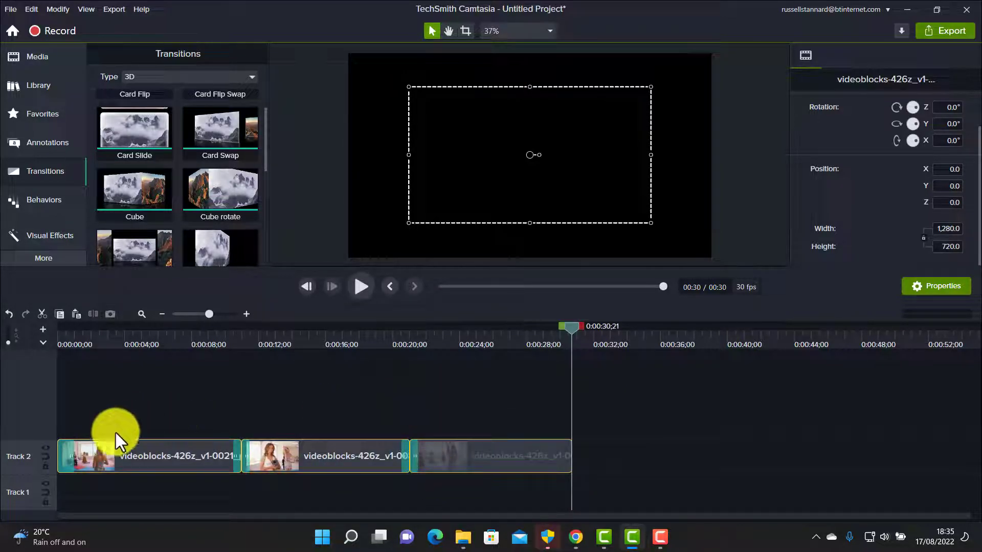
Move the playhead to about 5 seconds and check the canvas dimensions in the project settings.
{"action": "left_click_drag", "start_coordinate": [572, 325], "coordinate": [157, 361]}
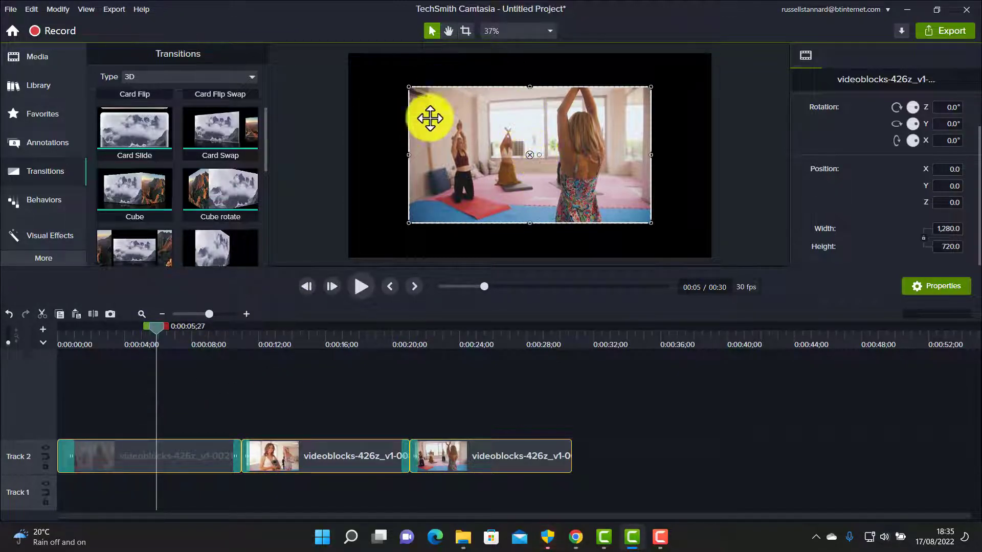
{"action": "left_click", "coordinate": [550, 28]}
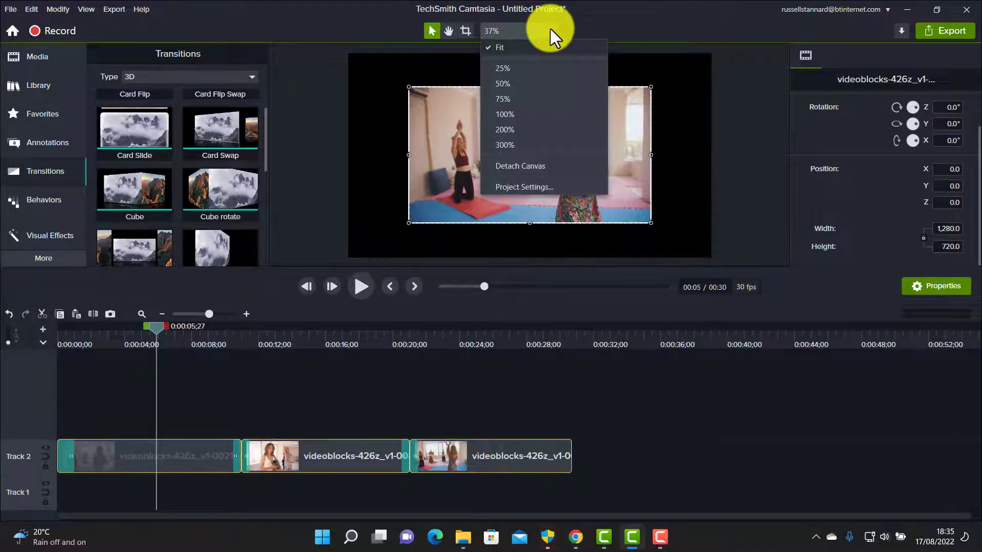
{"action": "left_click", "coordinate": [515, 184]}
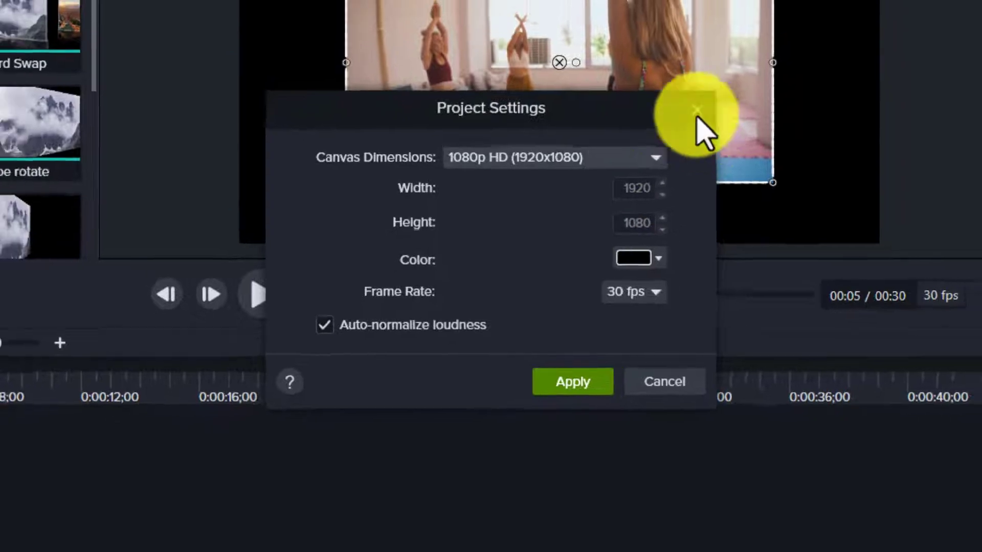
{"action": "left_click", "coordinate": [717, 93]}
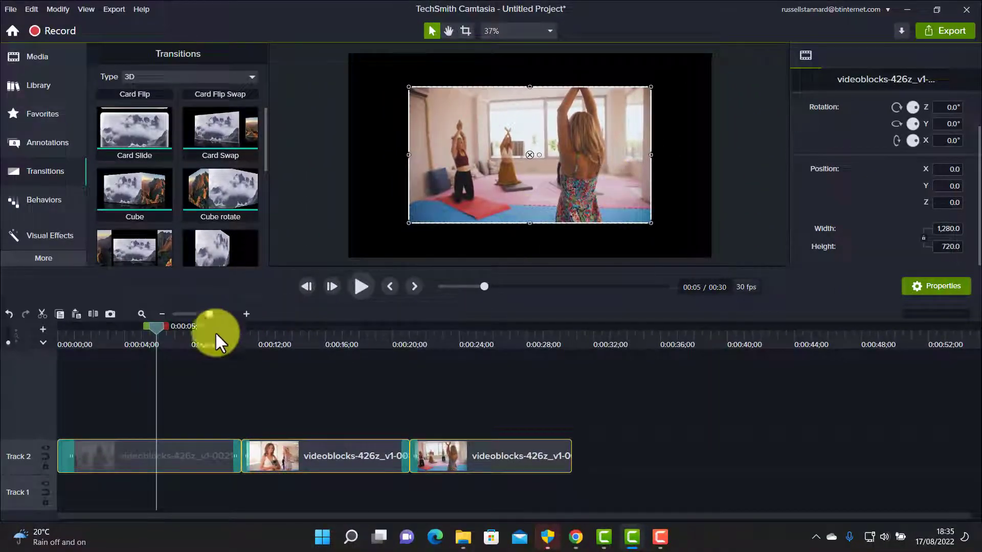
Scale the first video clip on Track 2 to fit the canvas.
{"action": "right_click", "coordinate": [504, 147]}
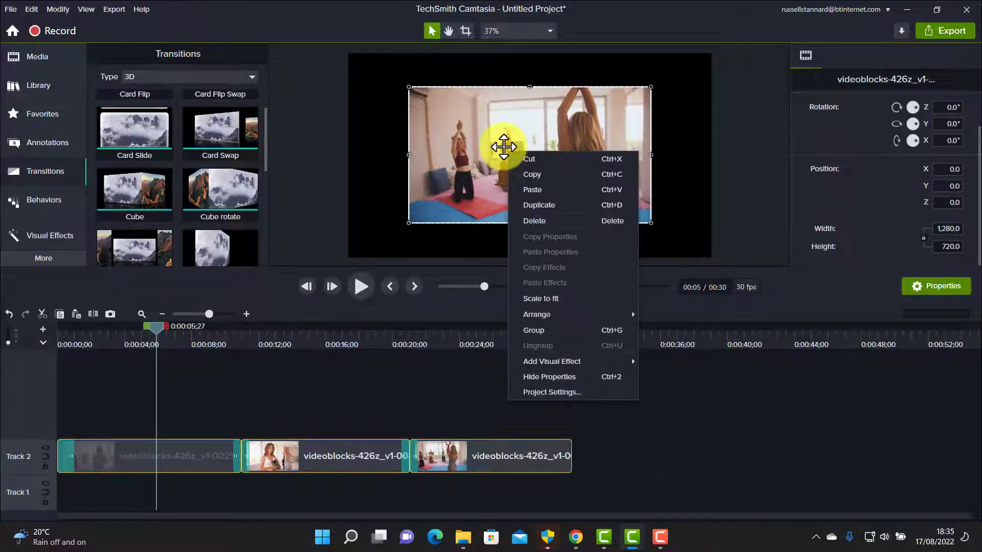
{"action": "left_click", "coordinate": [536, 296]}
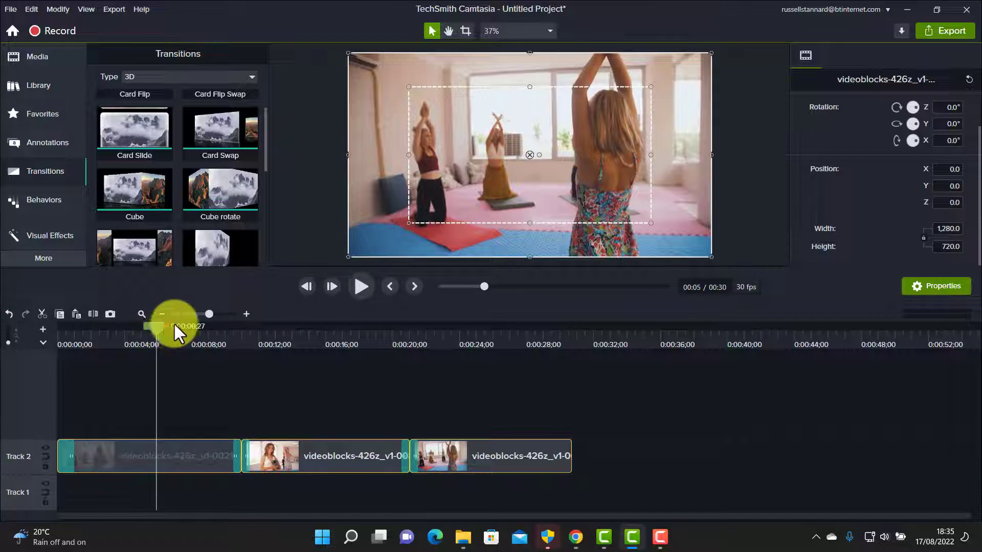
Scale the second and third video clips on Track 2 to fit the canvas.
{"action": "left_click_drag", "start_coordinate": [156, 326], "coordinate": [312, 348]}
{"action": "right_click", "coordinate": [451, 165]}
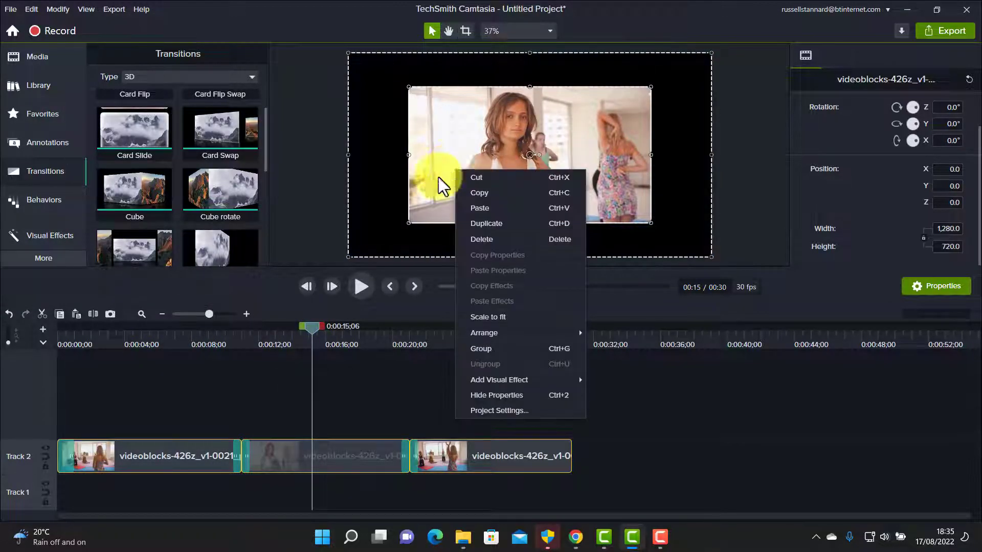
{"action": "left_click", "coordinate": [479, 319]}
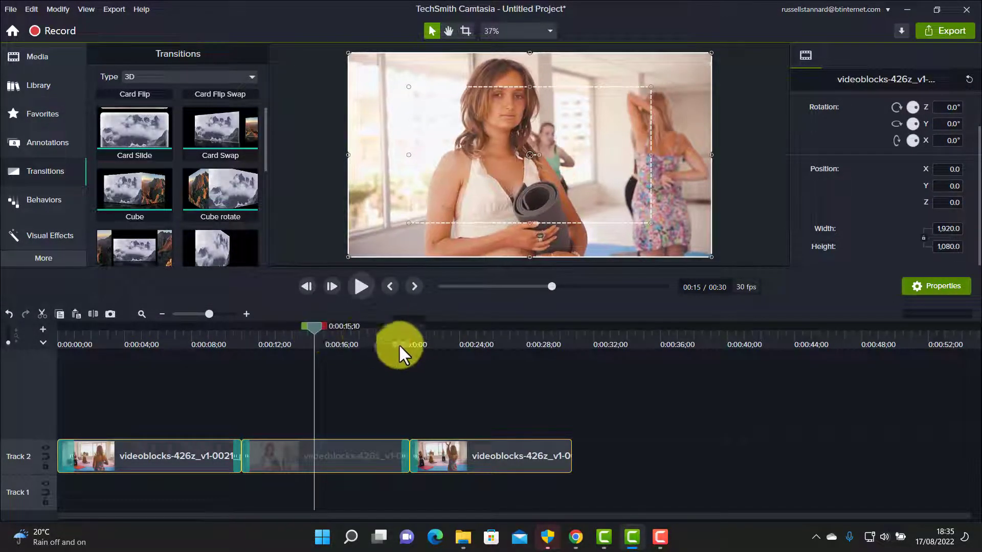
{"action": "left_click", "coordinate": [471, 353]}
{"action": "left_click", "coordinate": [490, 156]}
{"action": "right_click", "coordinate": [490, 156]}
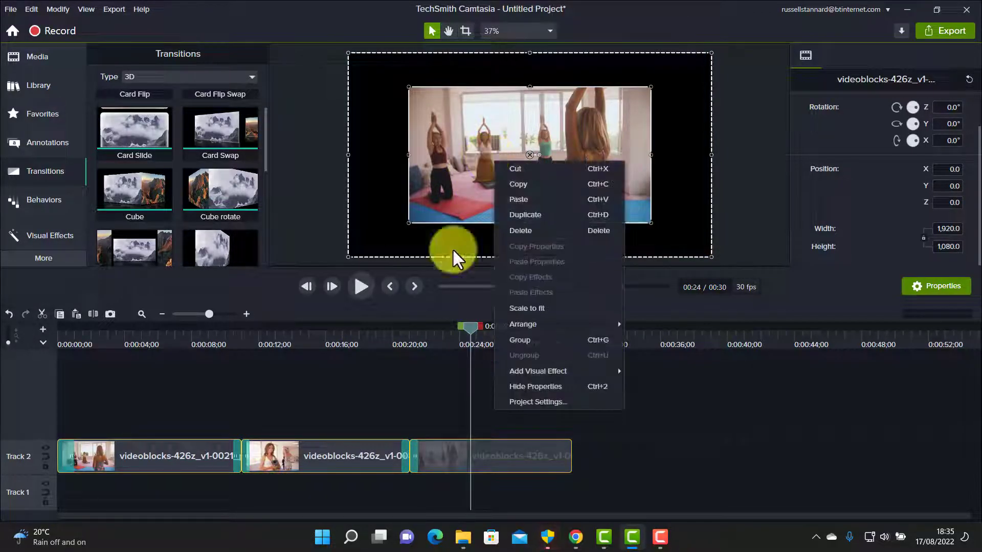
{"action": "left_click", "coordinate": [529, 308]}
Play back the Cube rotate transition between the second and third clips.
{"action": "left_click_drag", "start_coordinate": [468, 338], "coordinate": [392, 352]}
{"action": "left_click", "coordinate": [361, 287]}
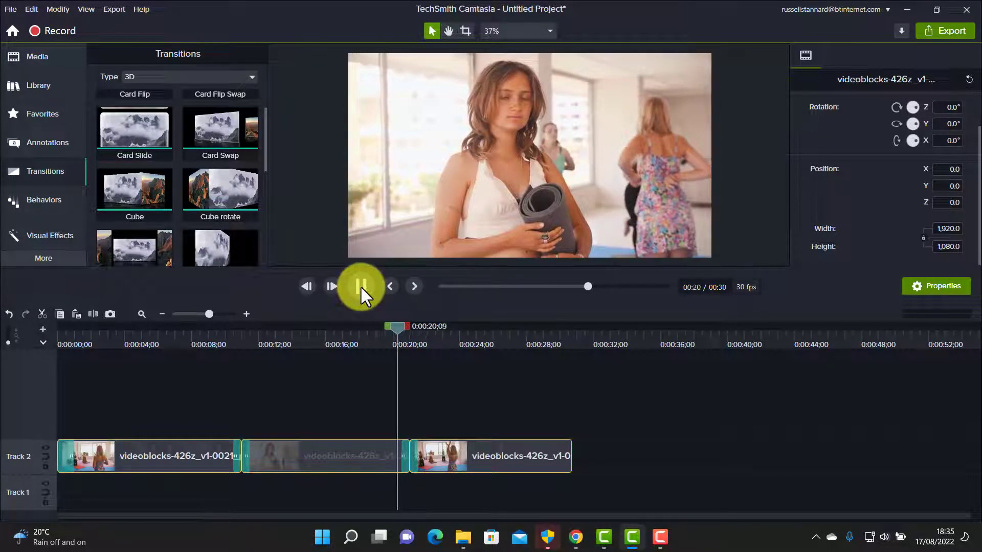
{"action": "left_click", "coordinate": [361, 286]}
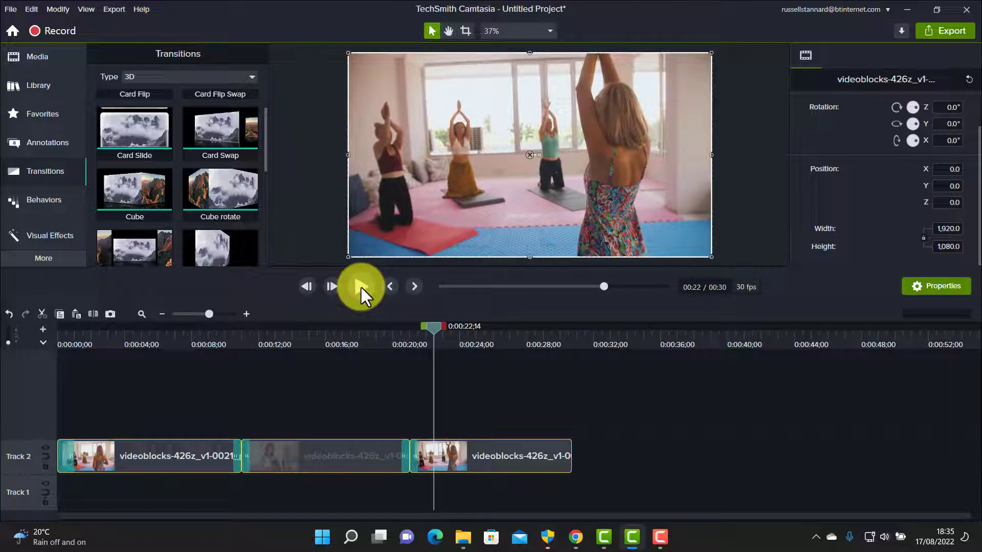
Lengthen the Cube rotate transition between the first and second clips to about 2 seconds.
{"action": "left_click_drag", "start_coordinate": [437, 327], "coordinate": [289, 413]}
{"action": "left_click_drag", "start_coordinate": [213, 313], "coordinate": [218, 315]}
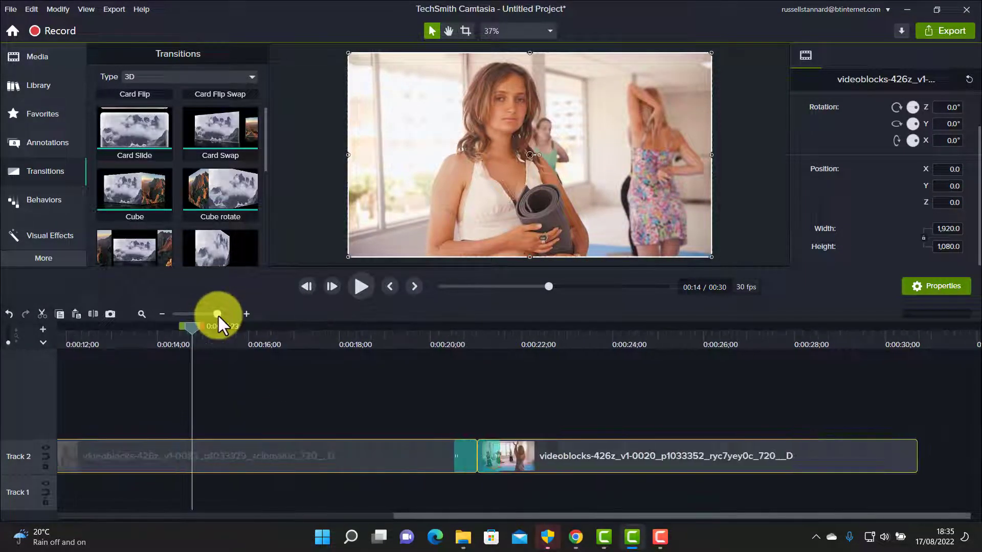
{"action": "left_click_drag", "start_coordinate": [495, 513], "coordinate": [262, 508]}
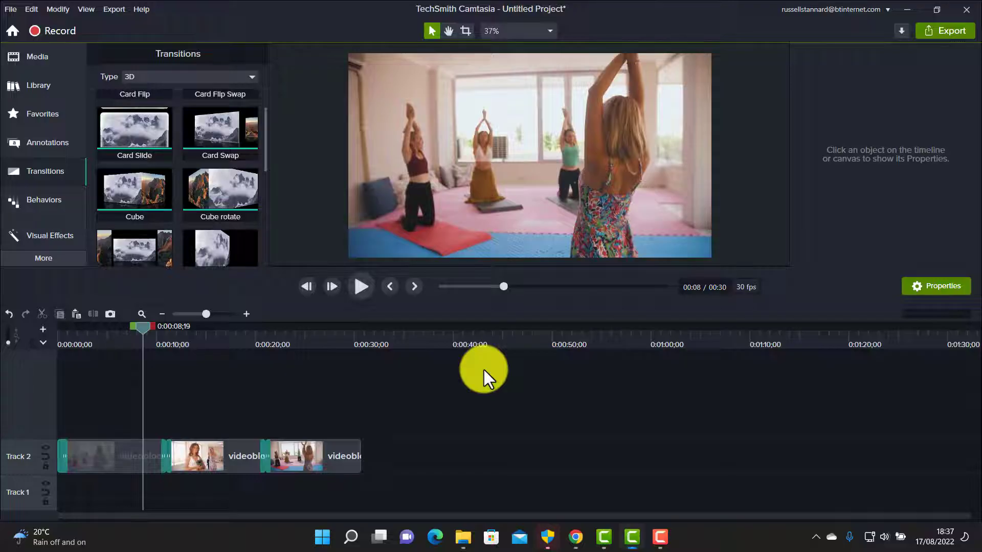
{"action": "left_click_drag", "start_coordinate": [208, 313], "coordinate": [217, 315]}
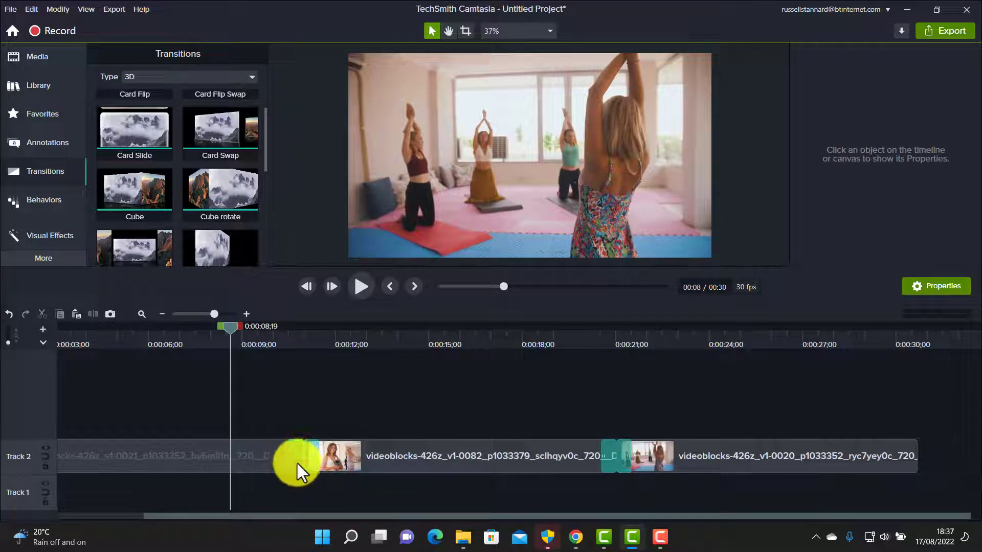
{"action": "left_click_drag", "start_coordinate": [311, 463], "coordinate": [300, 464]}
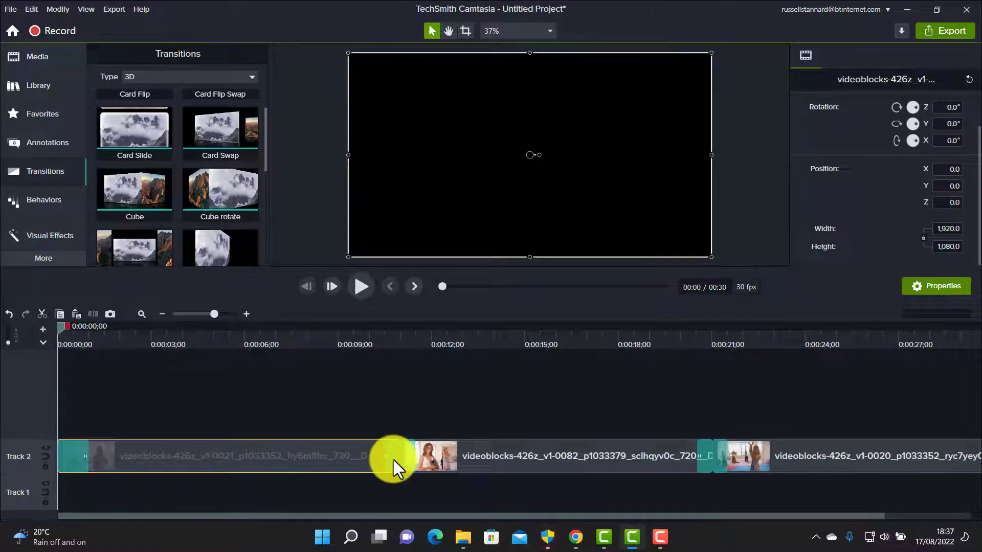
{"action": "left_click", "coordinate": [394, 461]}
{"action": "left_click_drag", "start_coordinate": [395, 460], "coordinate": [400, 464]}
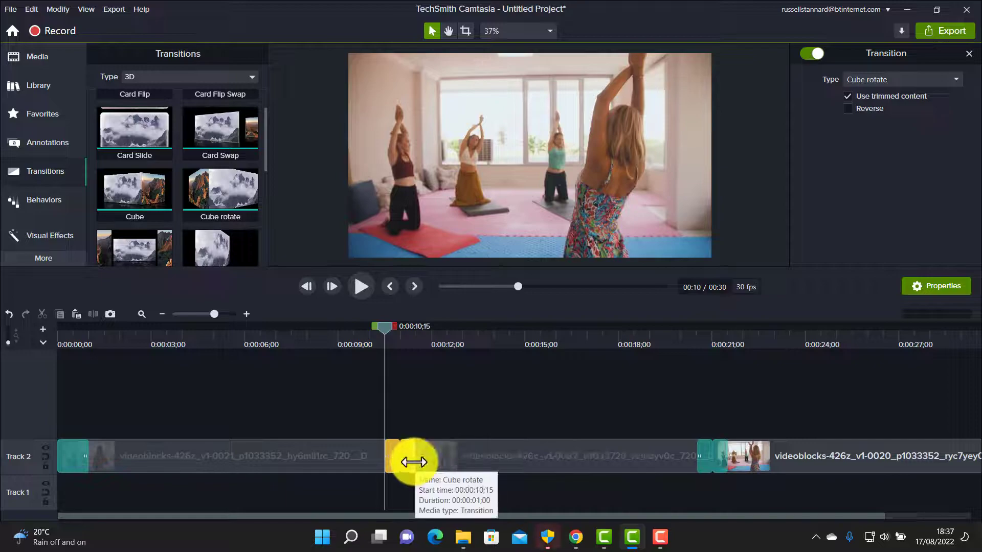
{"action": "left_click_drag", "start_coordinate": [414, 462], "coordinate": [431, 467]}
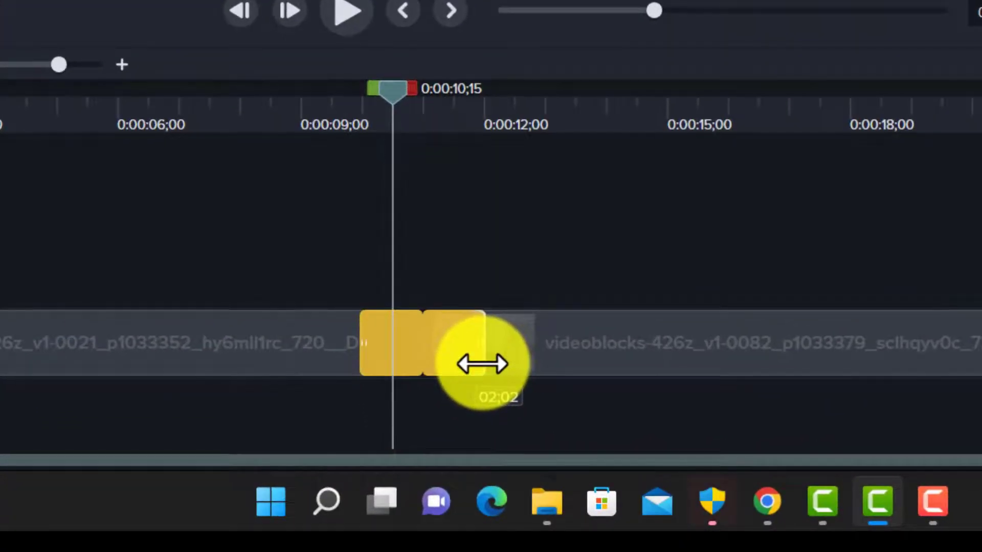
{"action": "left_click_drag", "start_coordinate": [482, 364], "coordinate": [482, 366]}
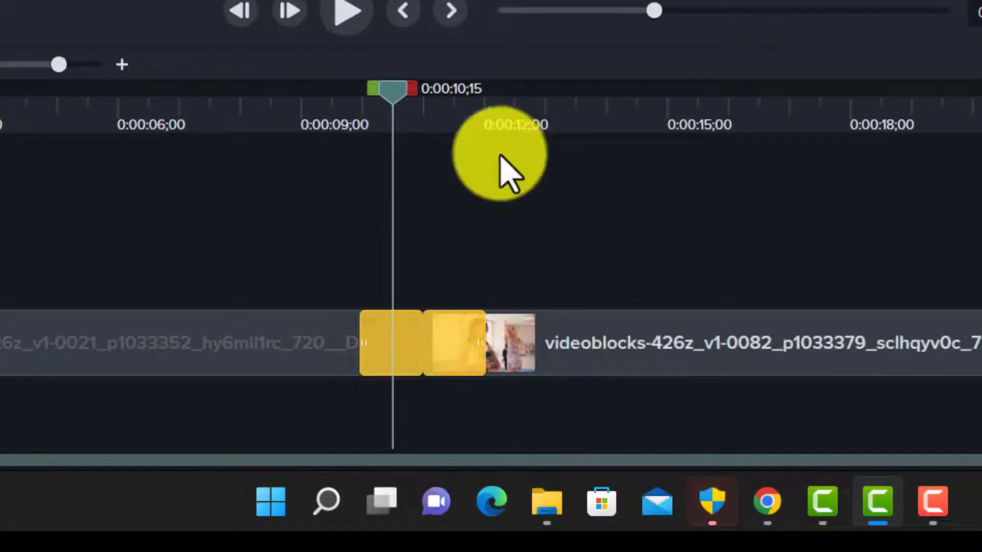
Lengthen the Cube rotate transition between the second and third clips on both sides of the cut.
{"action": "left_click_drag", "start_coordinate": [392, 90], "coordinate": [678, 91]}
{"action": "left_click", "coordinate": [737, 279]}
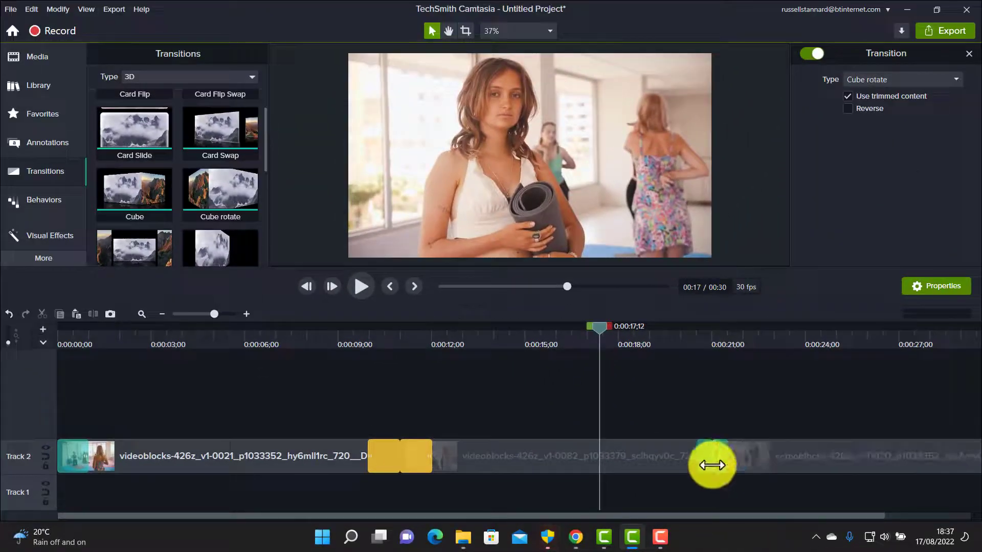
{"action": "left_click", "coordinate": [707, 465]}
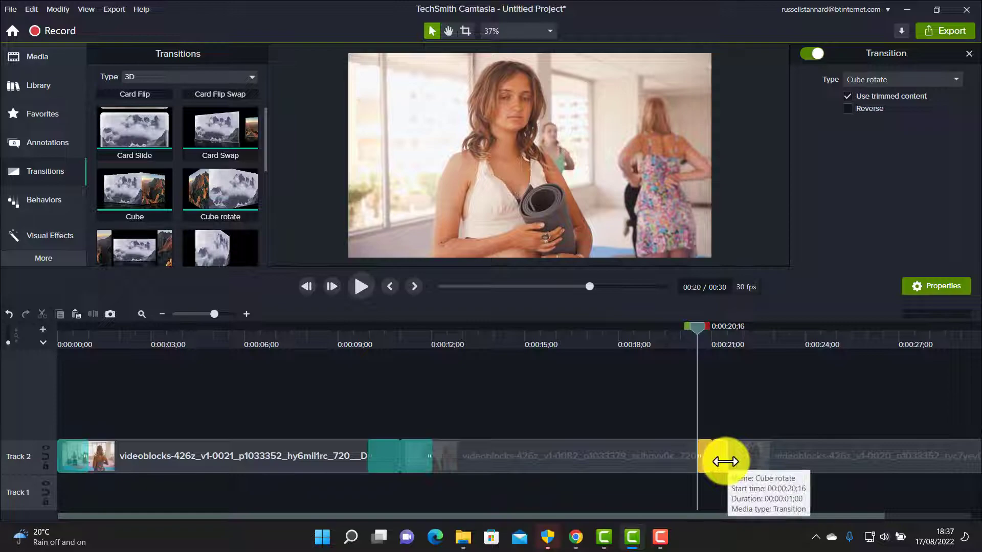
{"action": "left_click_drag", "start_coordinate": [726, 462], "coordinate": [740, 464]}
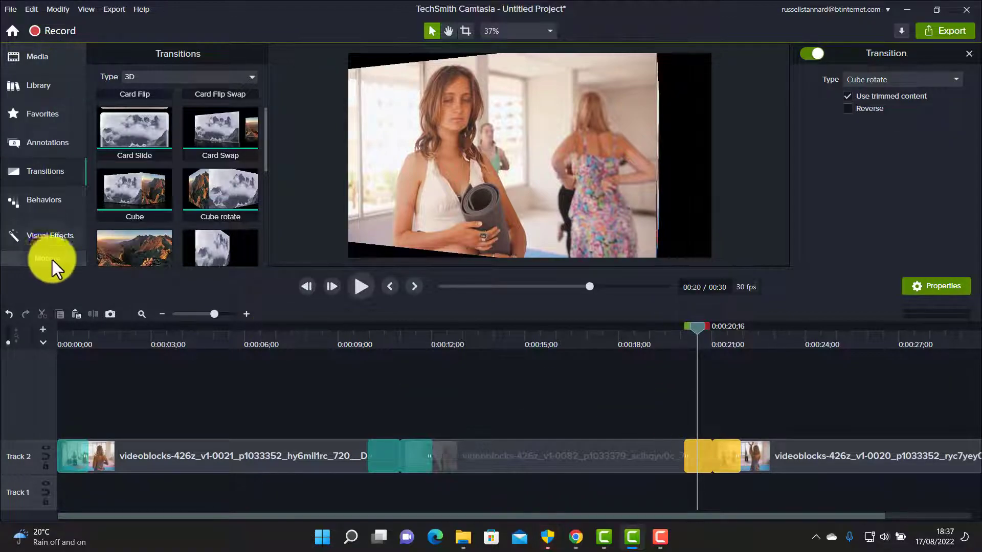
Select all three clips on Track 2 and apply the Device Frame visual effect to them.
{"action": "left_click", "coordinate": [47, 239]}
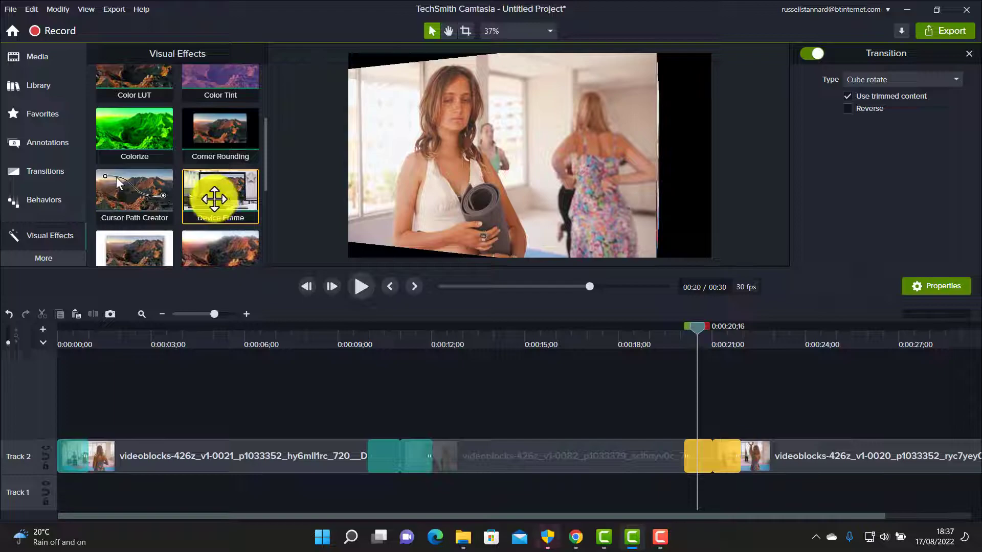
{"action": "left_click_drag", "start_coordinate": [220, 222], "coordinate": [916, 492]}
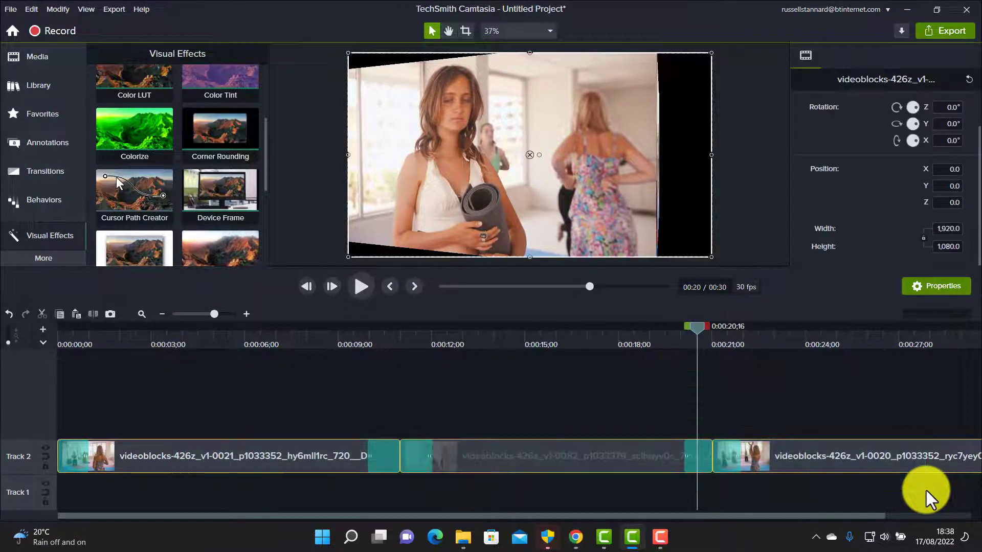
{"action": "left_click_drag", "start_coordinate": [213, 202], "coordinate": [256, 454]}
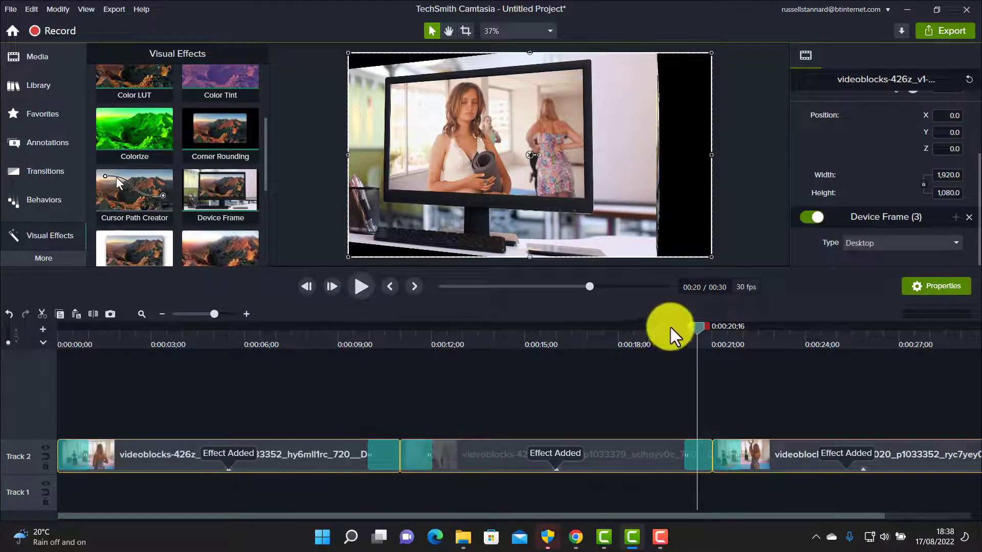
Set the second clip's device frame type to Library (Generic laptop).
{"action": "left_click_drag", "start_coordinate": [692, 324], "coordinate": [247, 378]}
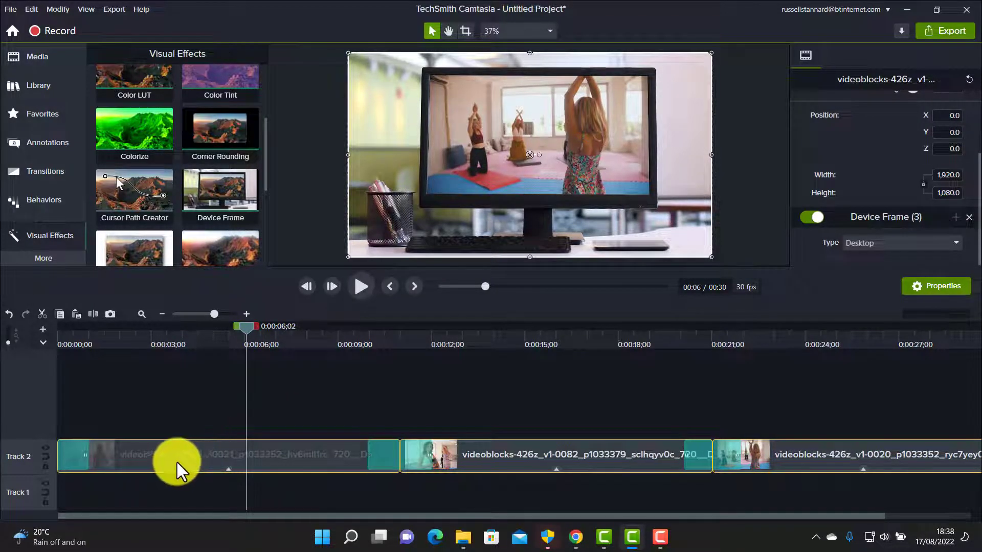
{"action": "left_click_drag", "start_coordinate": [245, 327], "coordinate": [500, 425]}
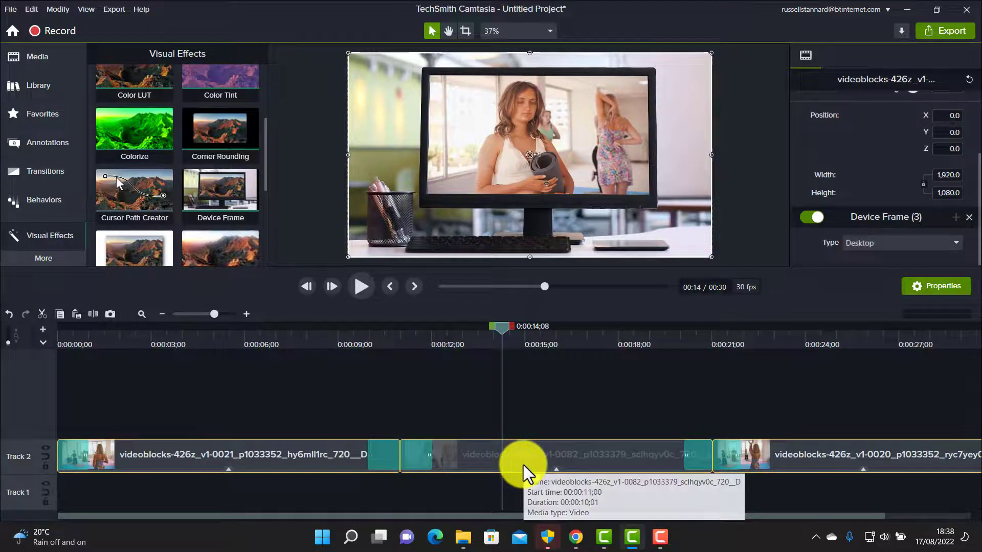
{"action": "left_click", "coordinate": [524, 465]}
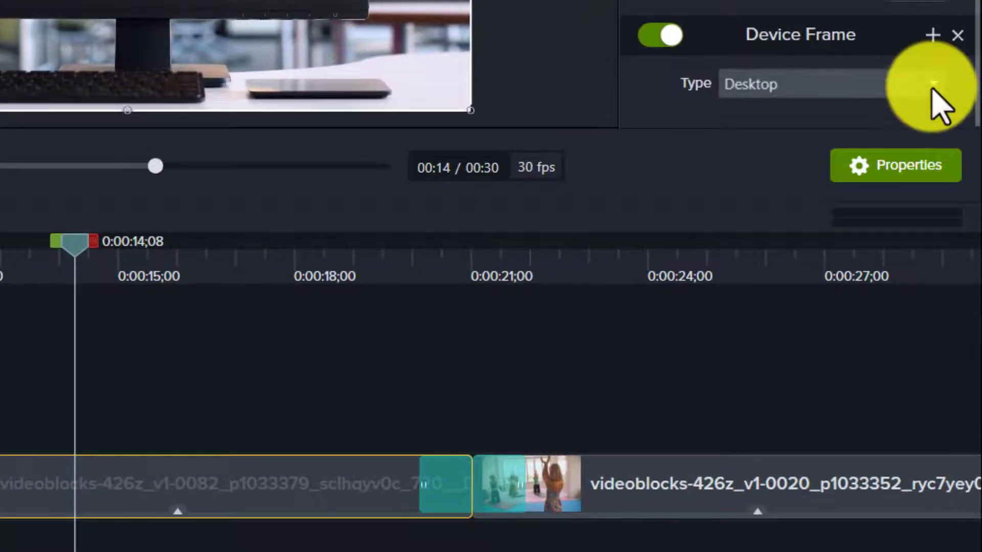
{"action": "left_click", "coordinate": [932, 85]}
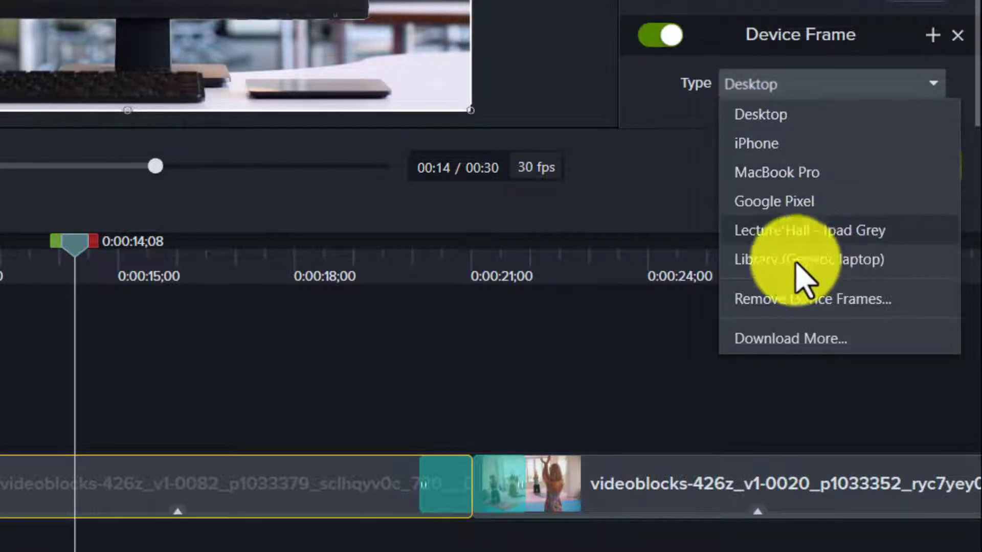
{"action": "left_click", "coordinate": [752, 271]}
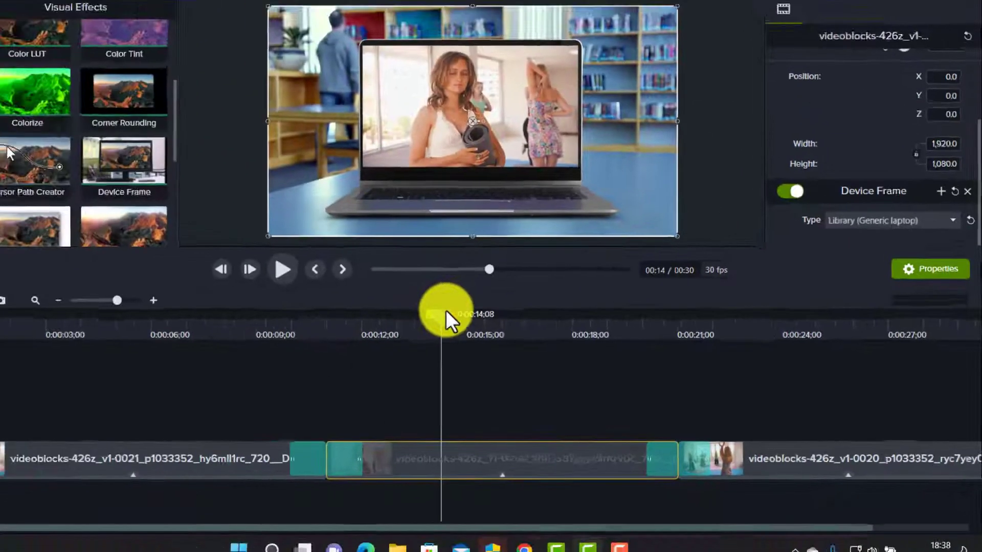
Set the third clip's device frame type to MacBook Pro.
{"action": "left_click_drag", "start_coordinate": [446, 309], "coordinate": [782, 351]}
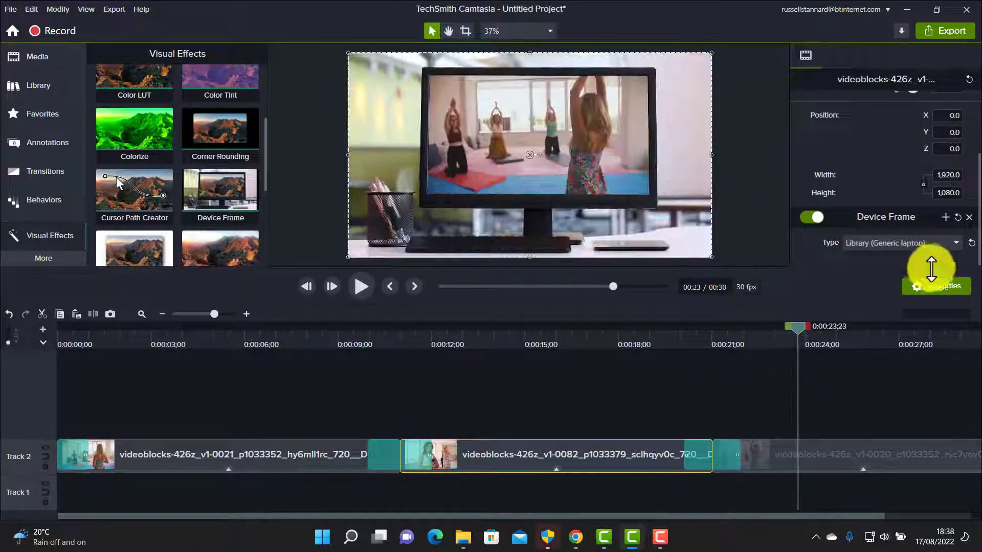
{"action": "left_click", "coordinate": [889, 469]}
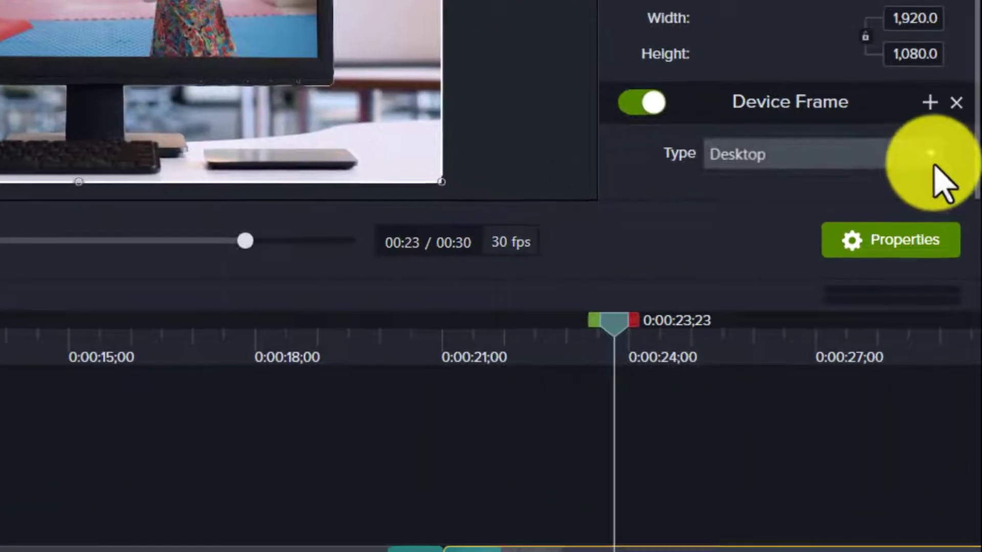
{"action": "left_click", "coordinate": [932, 166]}
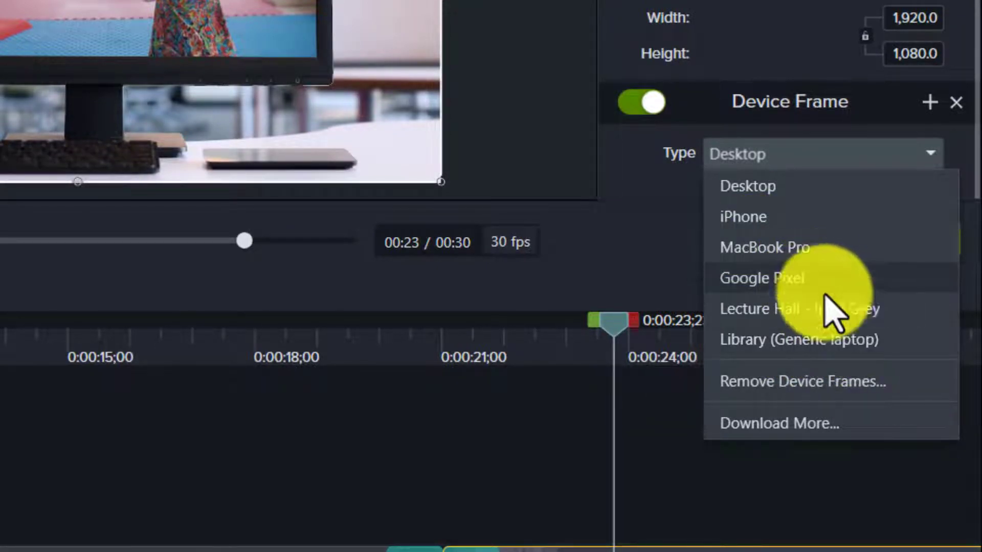
{"action": "left_click", "coordinate": [758, 249]}
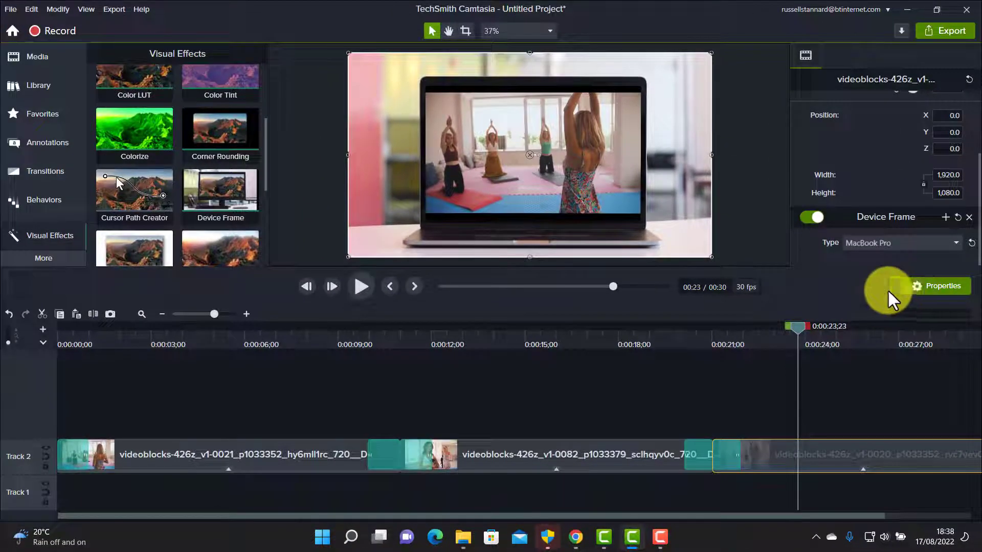
Play the sequence from about 8 seconds to review the device frames and Cube rotate transitions.
{"action": "left_click_drag", "start_coordinate": [797, 331], "coordinate": [325, 202]}
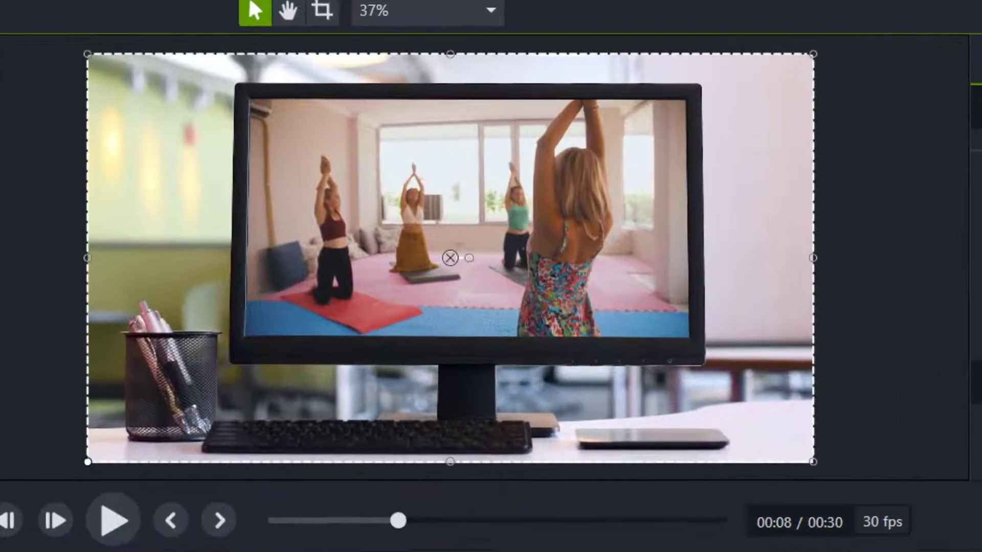
{"action": "left_click", "coordinate": [116, 523]}
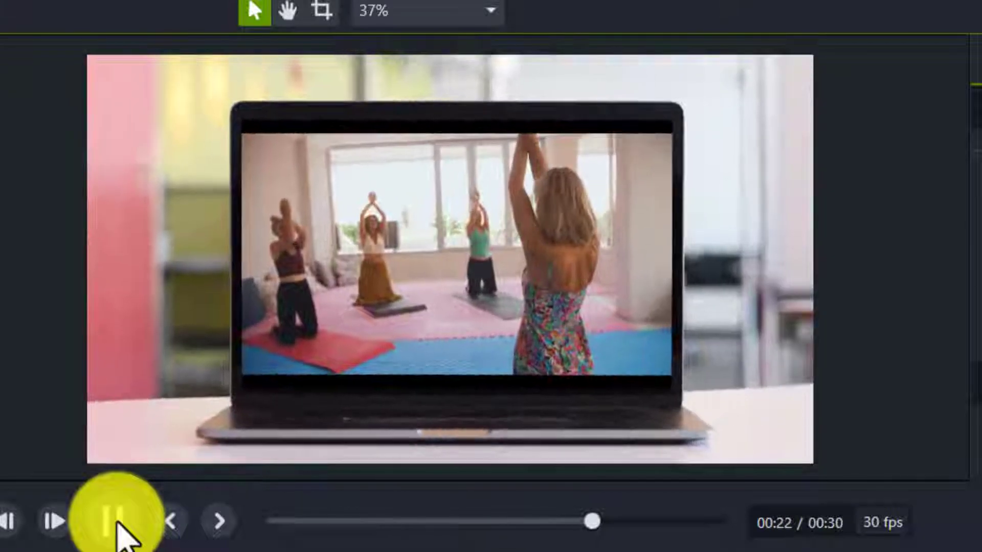
{"action": "left_click", "coordinate": [118, 523]}
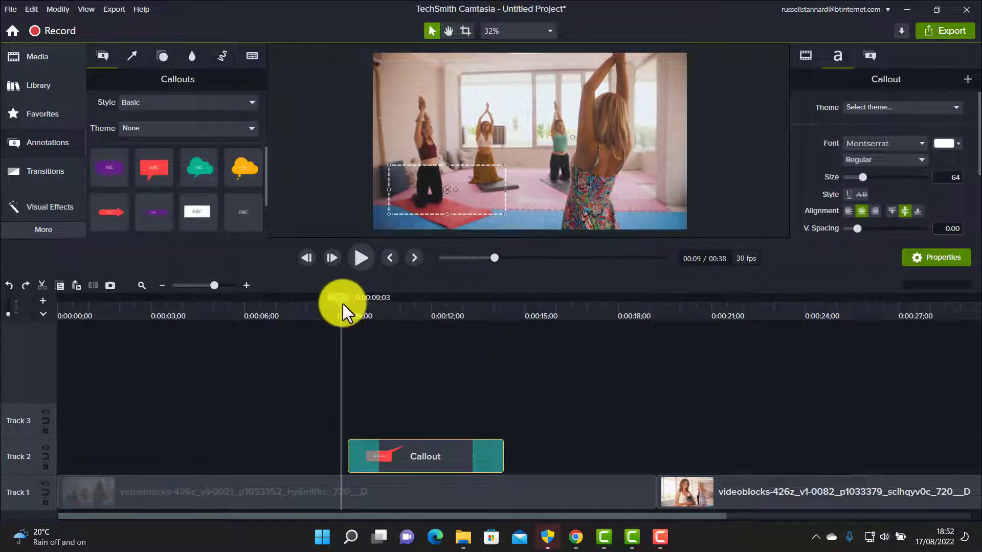
Play the timeline from just before the callout on Track 2 to preview how it appears and disappears.
{"action": "mouse_move", "coordinate": [343, 304]}
{"action": "left_mouse_down"}
{"action": "mouse_move", "coordinate": [357, 314]}
{"action": "mouse_move", "coordinate": [339, 318]}
{"action": "left_mouse_up"}
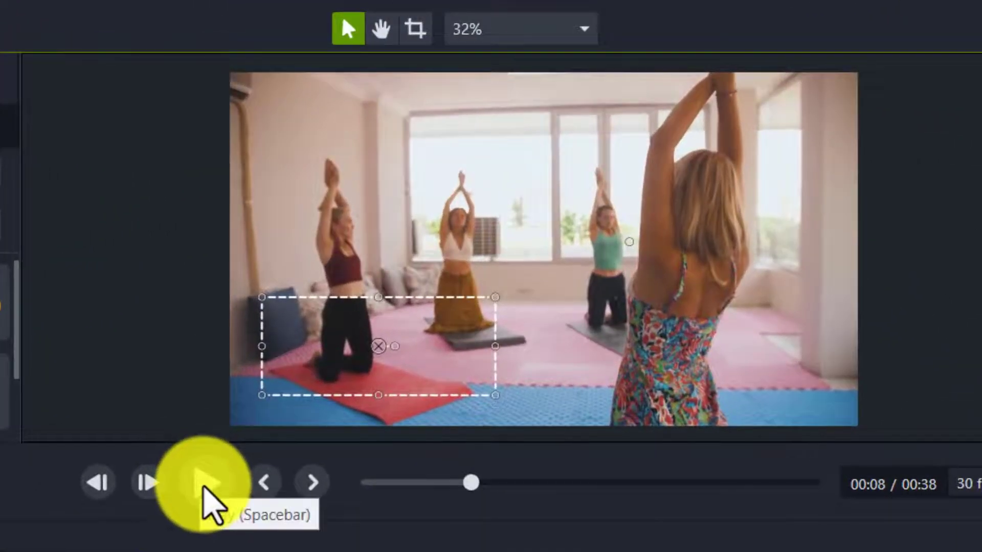
{"action": "left_click", "coordinate": [205, 488]}
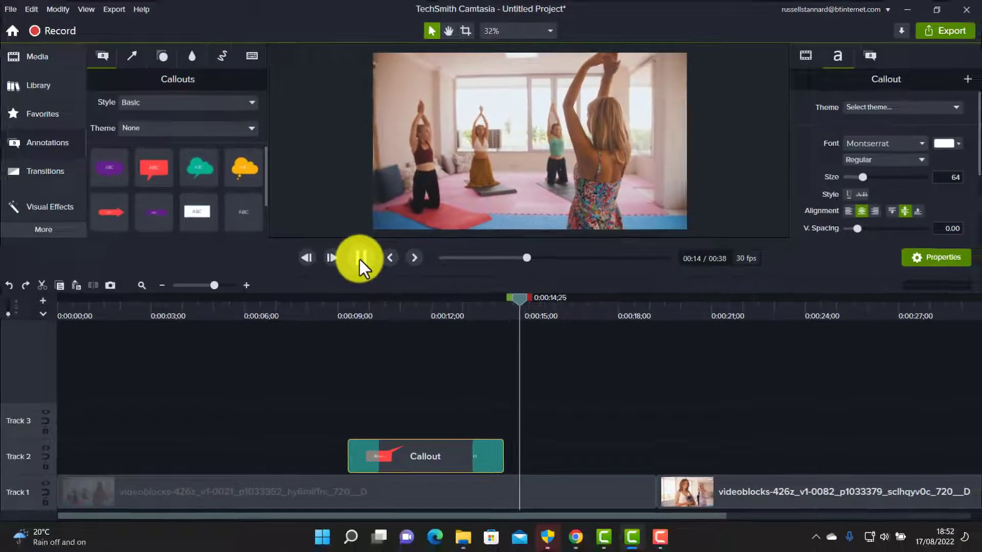
{"action": "left_click", "coordinate": [284, 370]}
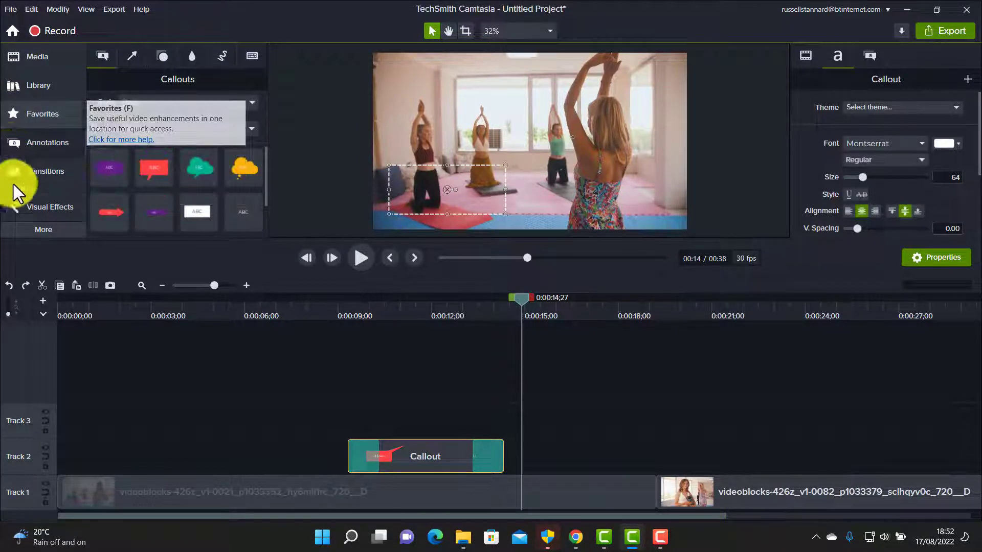
Delete the callout and its transitions from Track 2.
{"action": "left_click", "coordinate": [42, 229]}
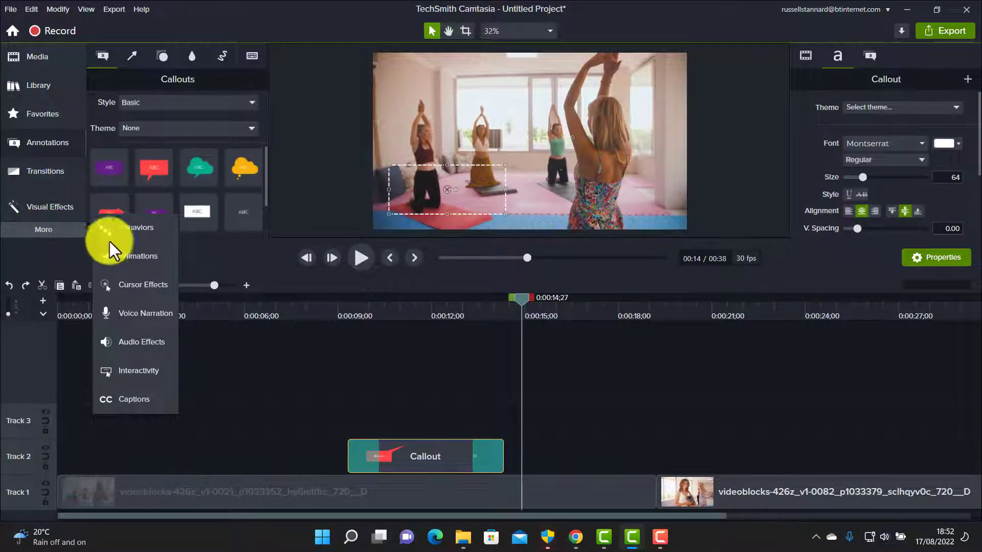
{"action": "left_click", "coordinate": [29, 176]}
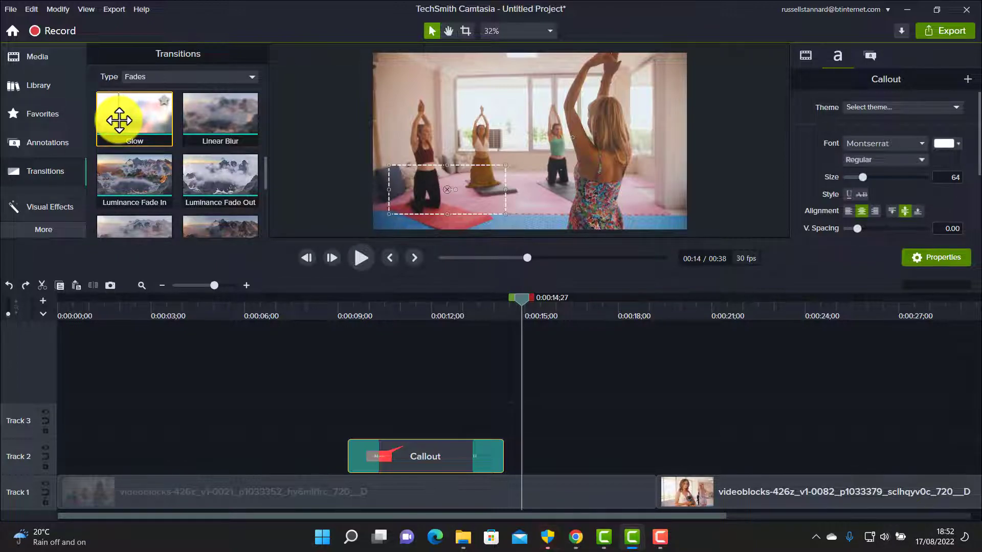
{"action": "left_click", "coordinate": [313, 441]}
{"action": "left_click_drag", "start_coordinate": [313, 441], "coordinate": [487, 465]}
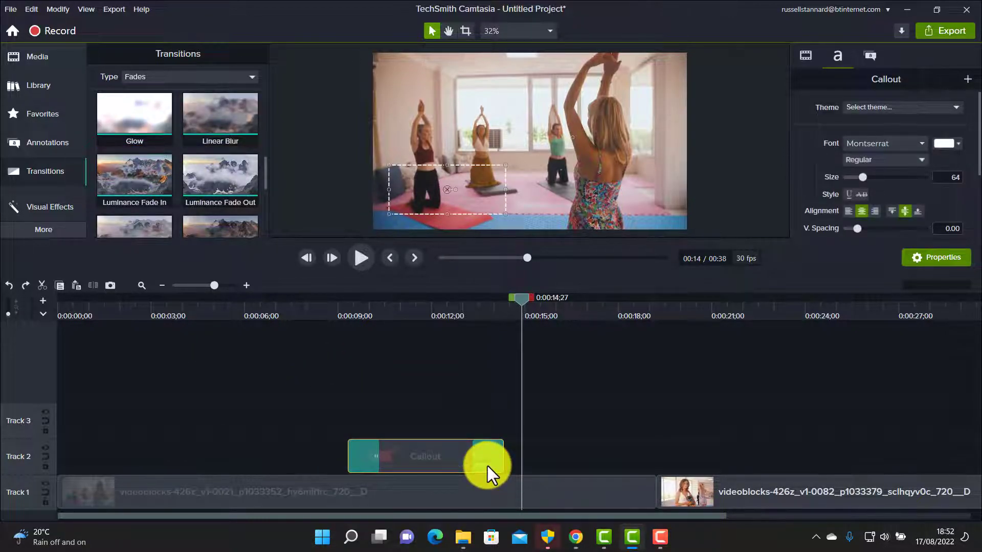
{"action": "key", "text": "Delete"}
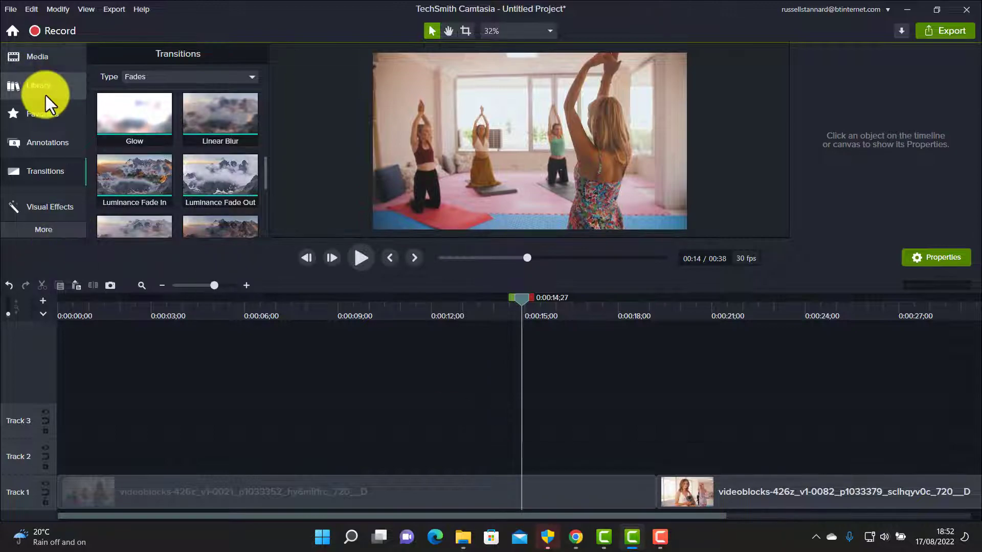
Add the red speech-bubble callout over the yoga video at the playhead and lock Track 1.
{"action": "left_click", "coordinate": [39, 139]}
{"action": "left_click_drag", "start_coordinate": [171, 176], "coordinate": [509, 142]}
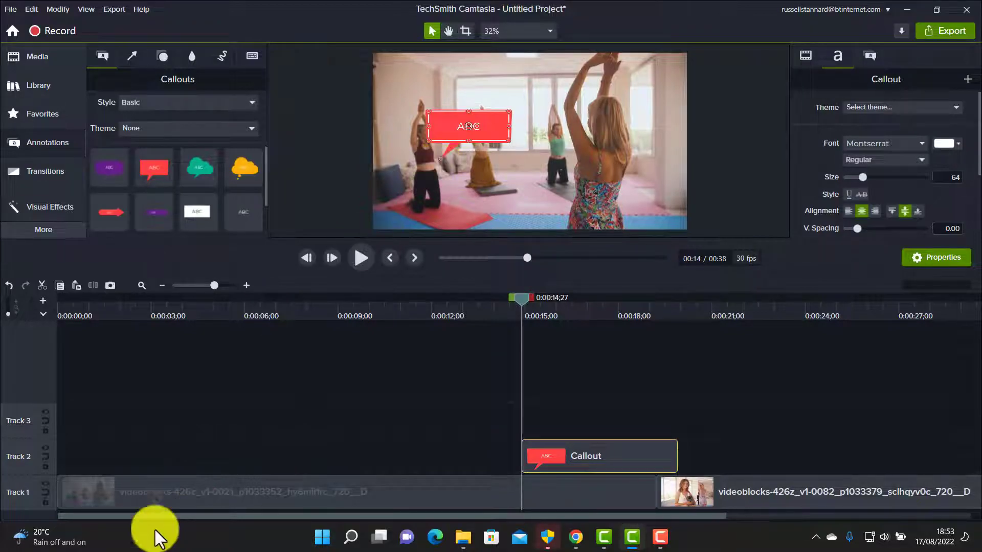
{"action": "left_click", "coordinate": [44, 502]}
Stretch the callout's tail down to the floor beside the instructor and enlarge the bubble toward the frame's upper-left corner.
{"action": "left_click_drag", "start_coordinate": [448, 153], "coordinate": [530, 204]}
{"action": "left_click_drag", "start_coordinate": [429, 110], "coordinate": [396, 84]}
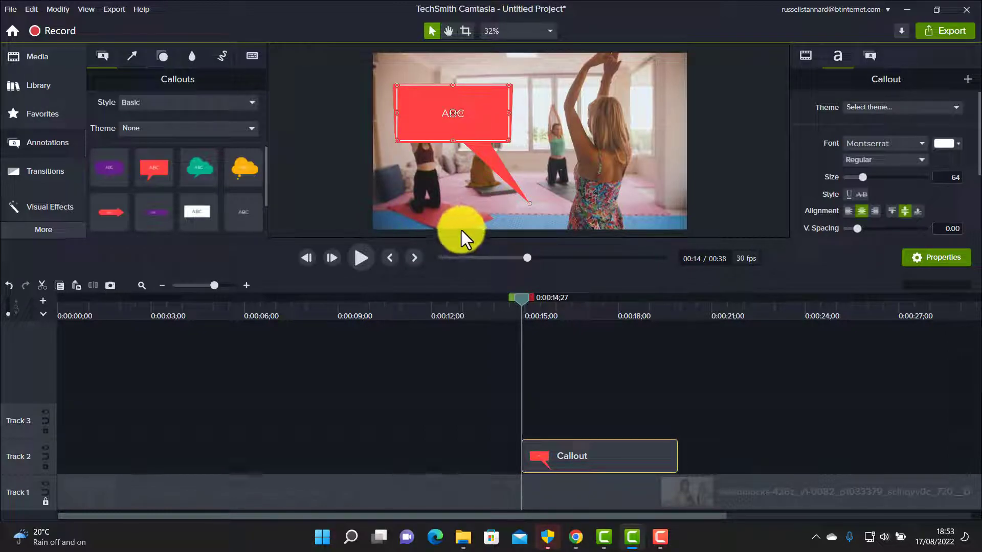
Apply the Glow transition from the Fades type to both ends of the callout on Track 2.
{"action": "left_click", "coordinate": [42, 178]}
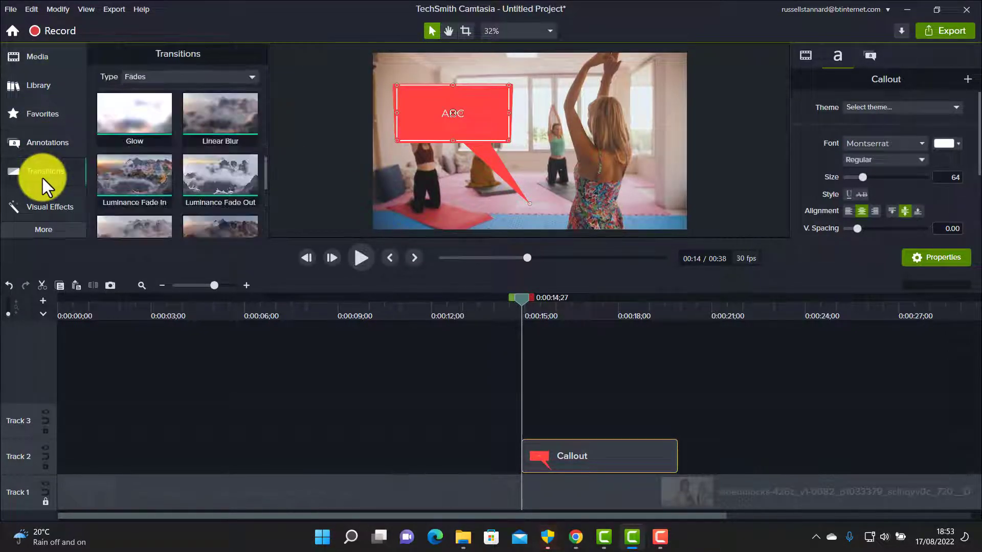
{"action": "left_click", "coordinate": [253, 76]}
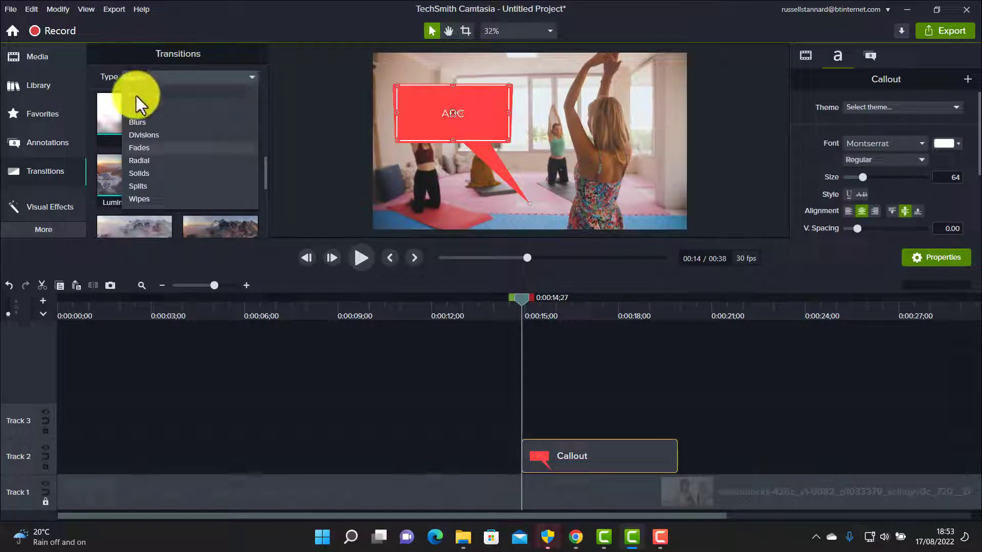
{"action": "left_click", "coordinate": [144, 148]}
{"action": "left_click_drag", "start_coordinate": [144, 132], "coordinate": [590, 462]}
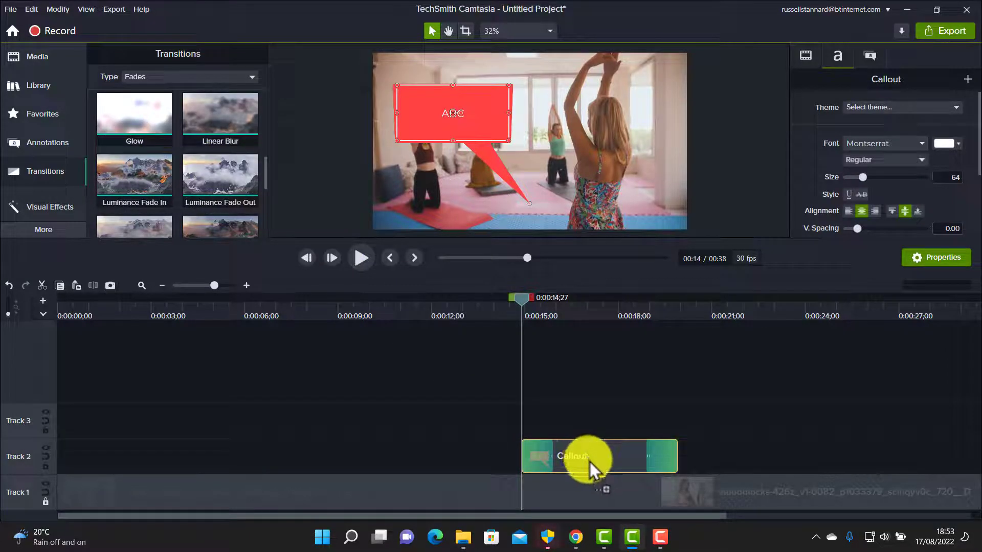
Lengthen the callout's opening Glow transition slightly and shorten its closing one.
{"action": "left_click", "coordinate": [551, 460]}
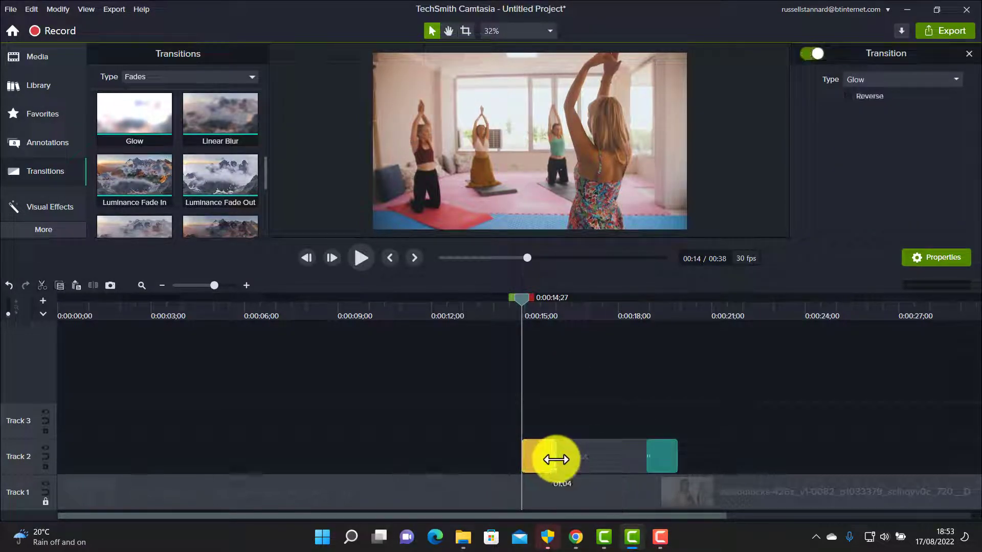
{"action": "left_click", "coordinate": [647, 459]}
{"action": "left_click_drag", "start_coordinate": [638, 459], "coordinate": [680, 460]}
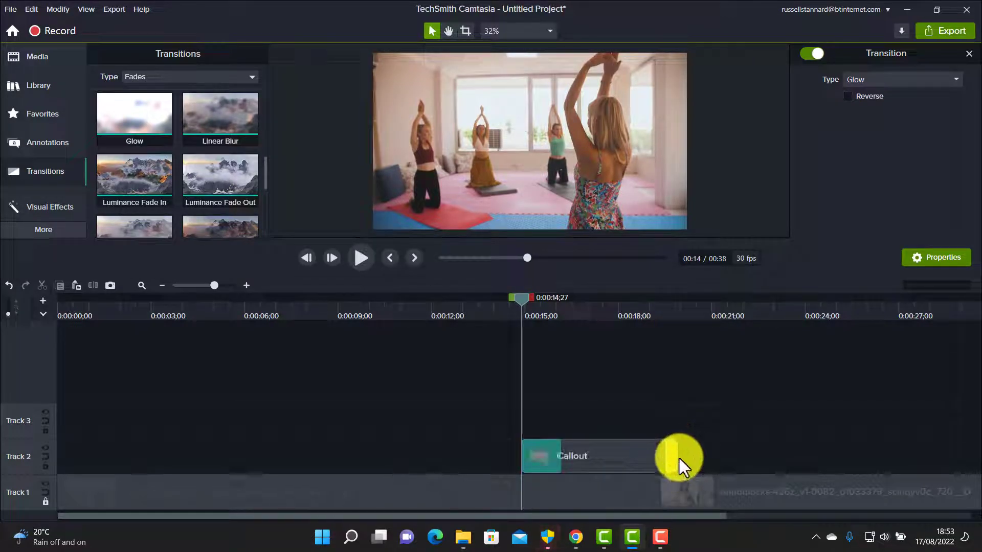
Play the timeline from about 11 seconds to preview the callout's slower entrance and quicker exit.
{"action": "left_click_drag", "start_coordinate": [520, 300], "coordinate": [509, 307]}
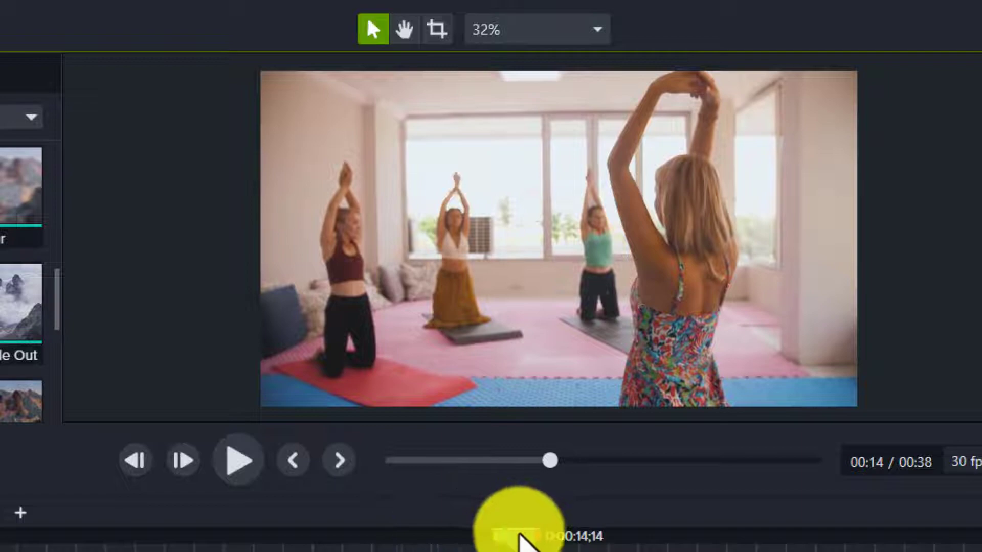
{"action": "left_click_drag", "start_coordinate": [518, 533], "coordinate": [322, 535]}
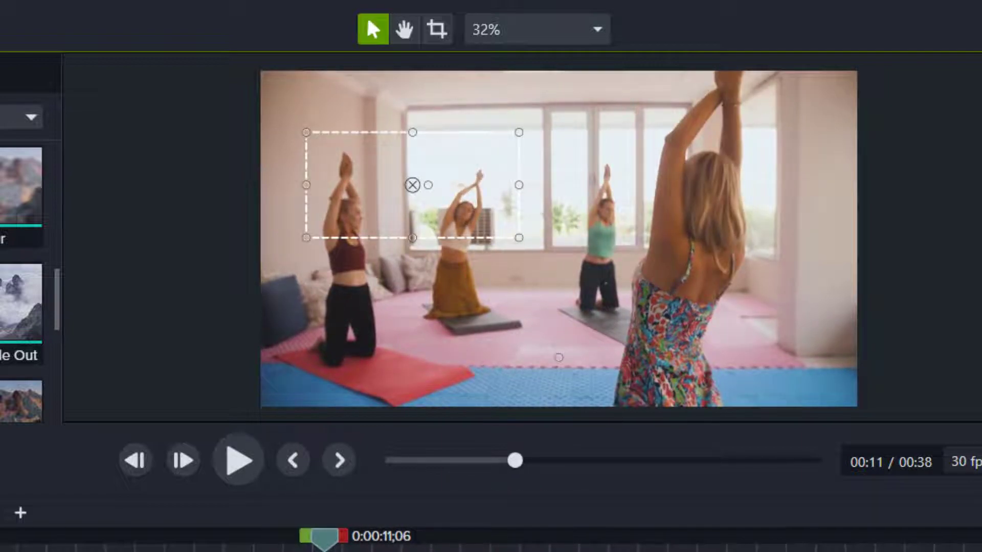
{"action": "left_click", "coordinate": [240, 463]}
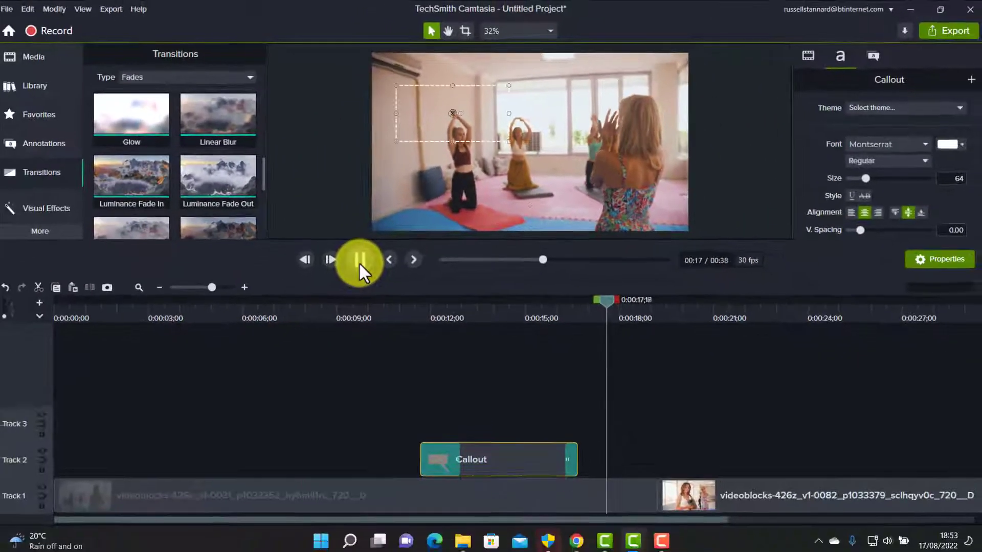
{"action": "left_click", "coordinate": [238, 462]}
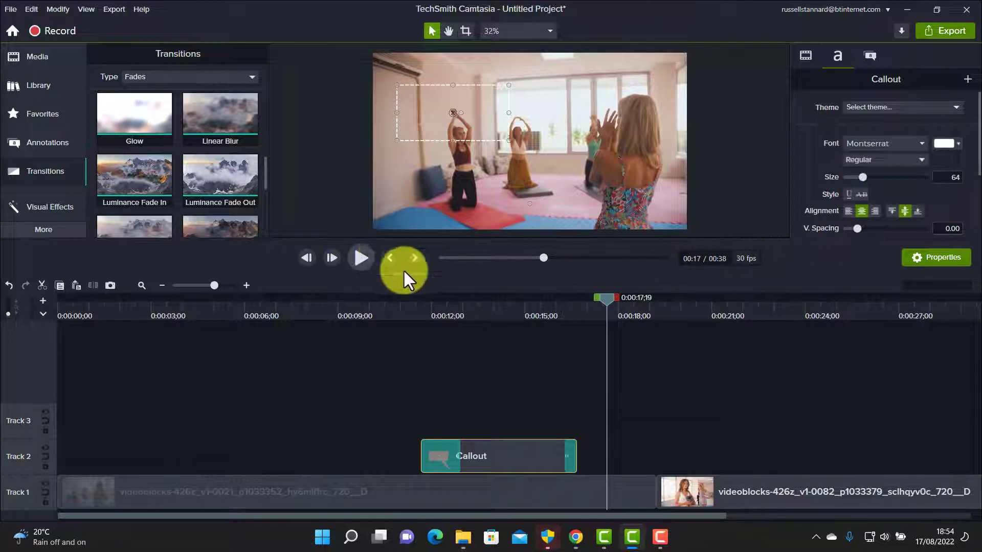
With the playhead at about 13 seconds, fill the callout with dark brown (#614031) sampled from the video using the eyedropper.
{"action": "left_click_drag", "start_coordinate": [606, 299], "coordinate": [466, 342]}
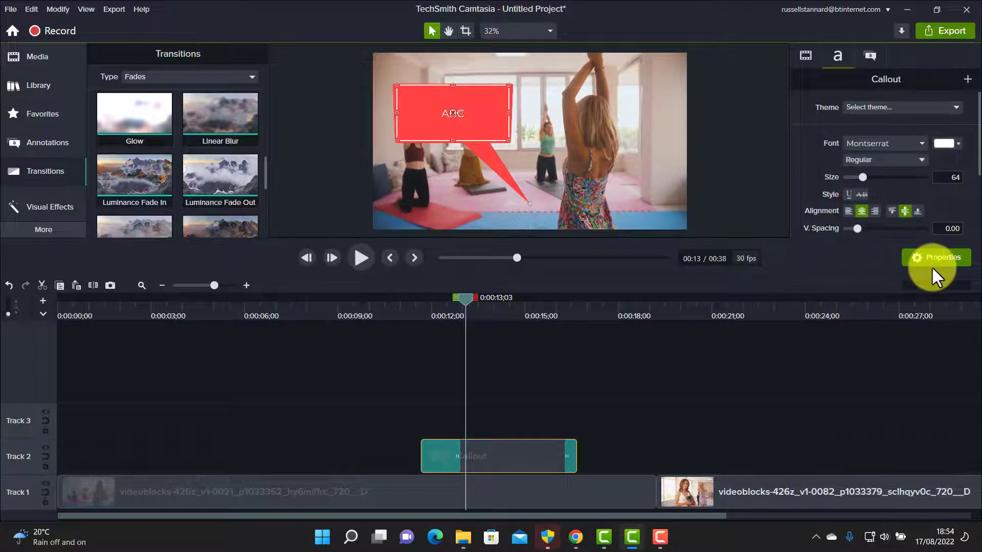
{"action": "left_click", "coordinate": [479, 302]}
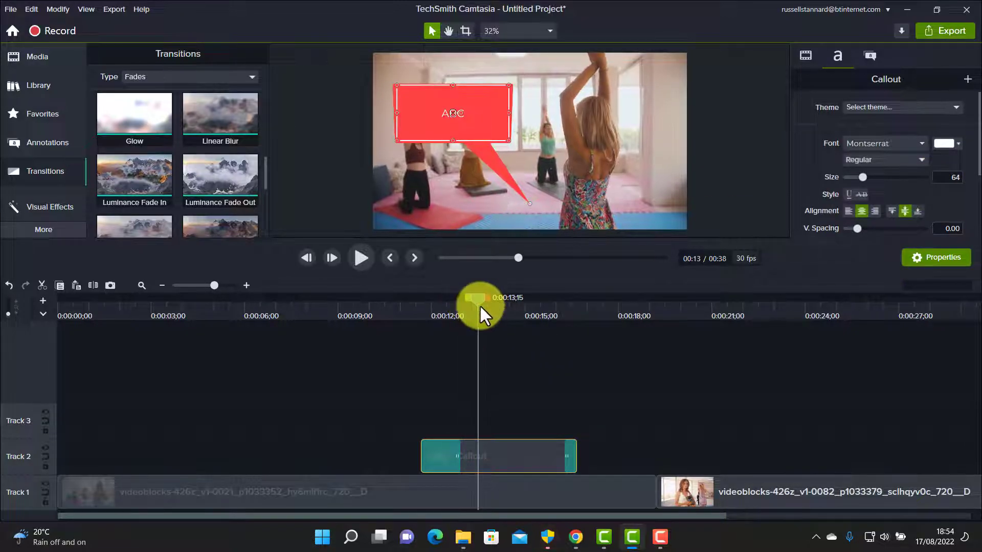
{"action": "left_click", "coordinate": [871, 54]}
{"action": "left_click", "coordinate": [958, 191]}
{"action": "left_click", "coordinate": [956, 222]}
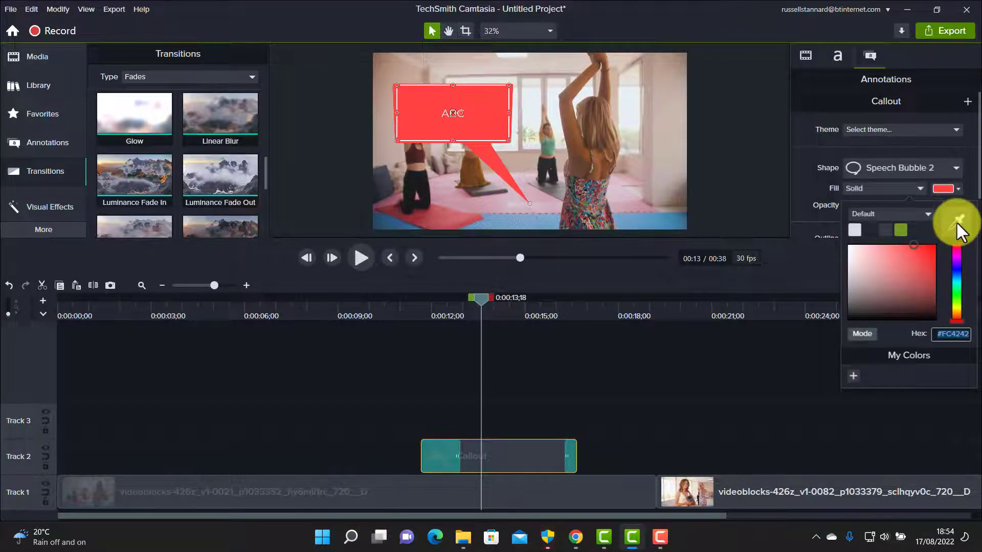
{"action": "left_click", "coordinate": [705, 167]}
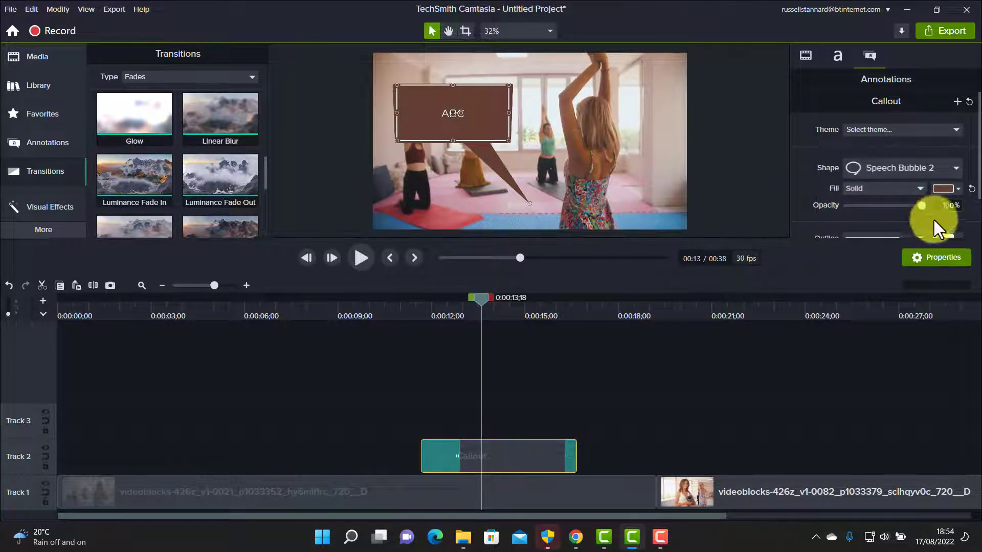
Resample the callout's fill with the eyedropper from the ochre skirt of the kneeling woman in the video.
{"action": "left_click", "coordinate": [955, 188]}
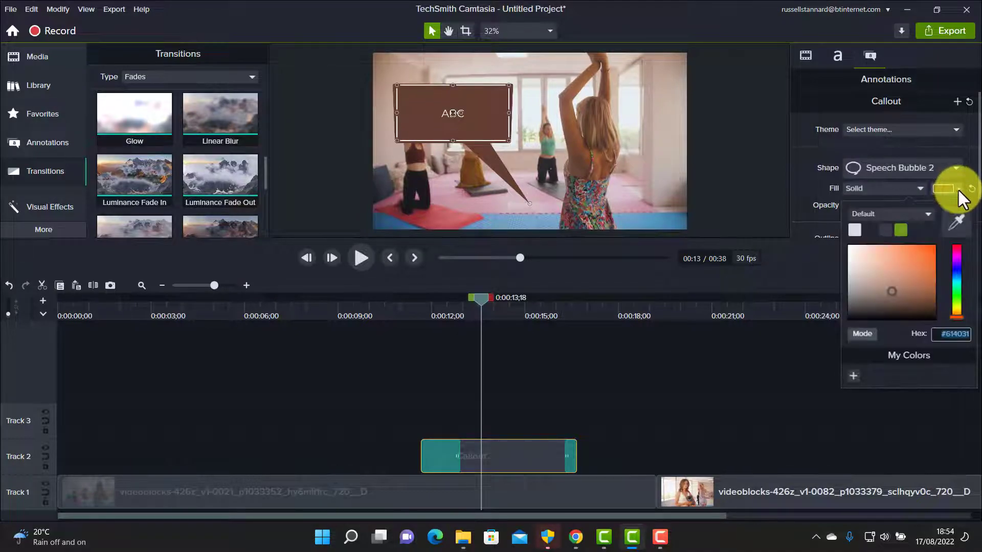
{"action": "left_click", "coordinate": [959, 221]}
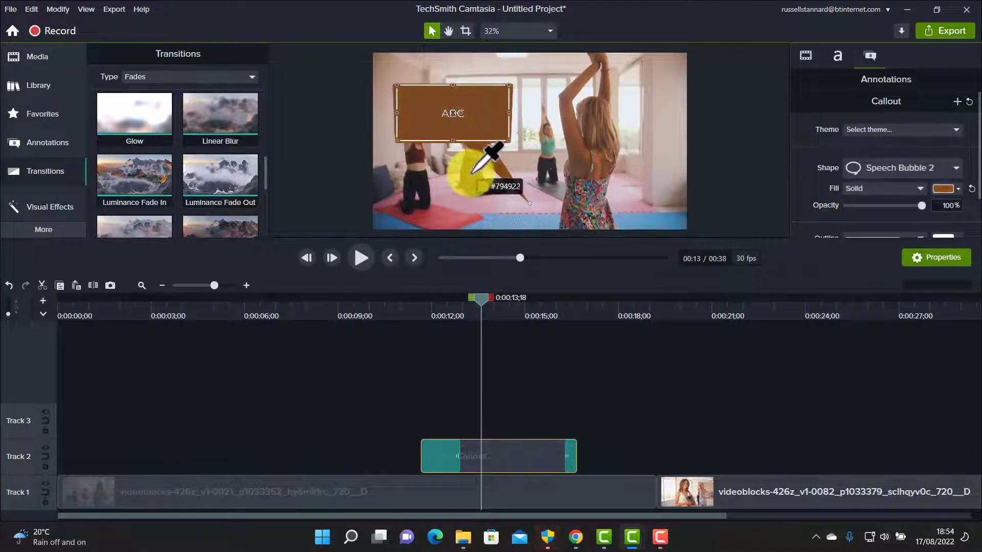
{"action": "left_click", "coordinate": [469, 156]}
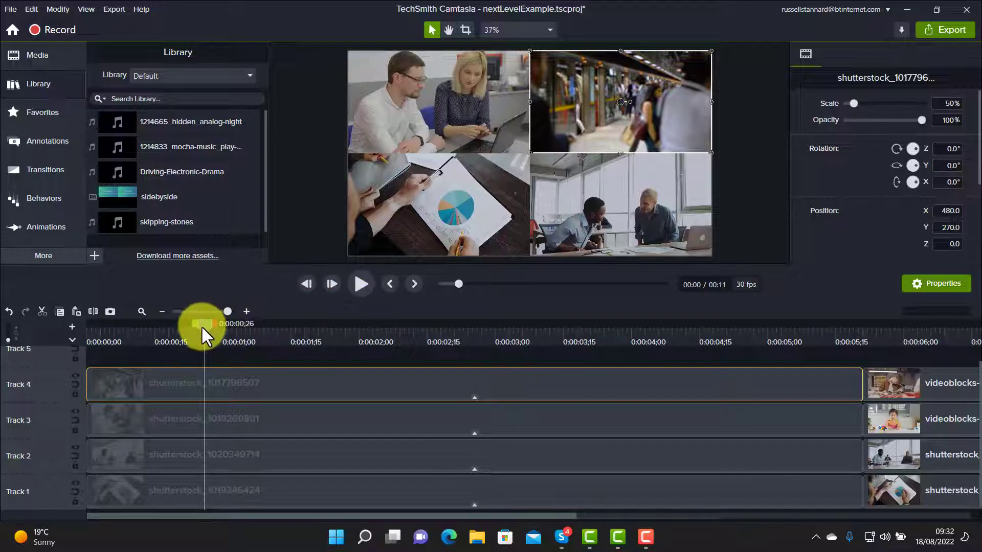
Scrub through the nextLevelExample timeline to preview the four-clip grid.
{"action": "left_click_drag", "start_coordinate": [201, 326], "coordinate": [600, 426]}
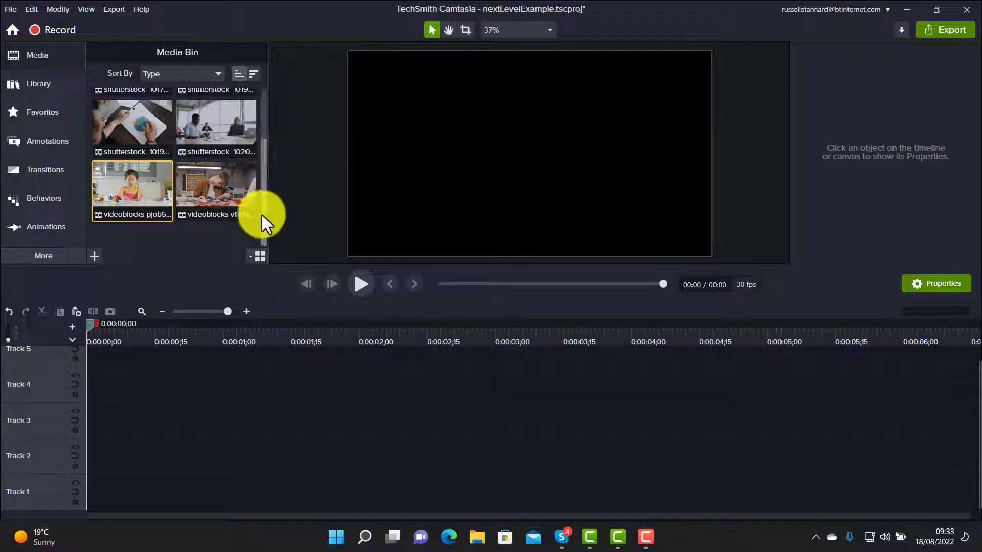
{"action": "scroll", "coordinate": [266, 217], "scroll_direction": "up", "scroll_amount": 2}
{"action": "left_click_drag", "start_coordinate": [147, 144], "coordinate": [78, 388]}
{"action": "left_click_drag", "start_coordinate": [203, 146], "coordinate": [76, 426]}
{"action": "left_click_drag", "start_coordinate": [136, 179], "coordinate": [75, 456]}
{"action": "left_click_drag", "start_coordinate": [215, 207], "coordinate": [79, 490]}
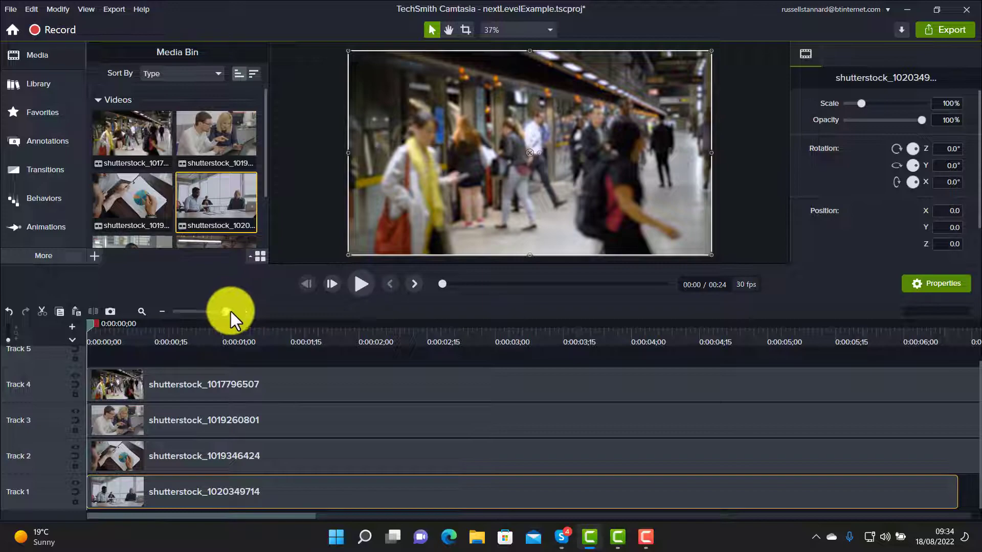
Split all four clips at 0:00:05;28 and delete the portions after the split.
{"action": "left_click_drag", "start_coordinate": [229, 311], "coordinate": [214, 311]}
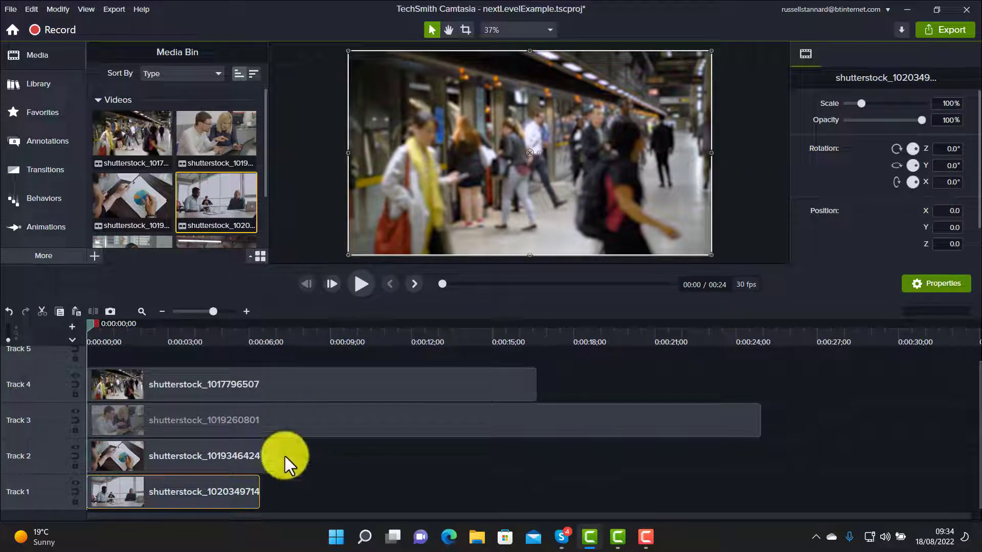
{"action": "left_click_drag", "start_coordinate": [90, 327], "coordinate": [250, 370]}
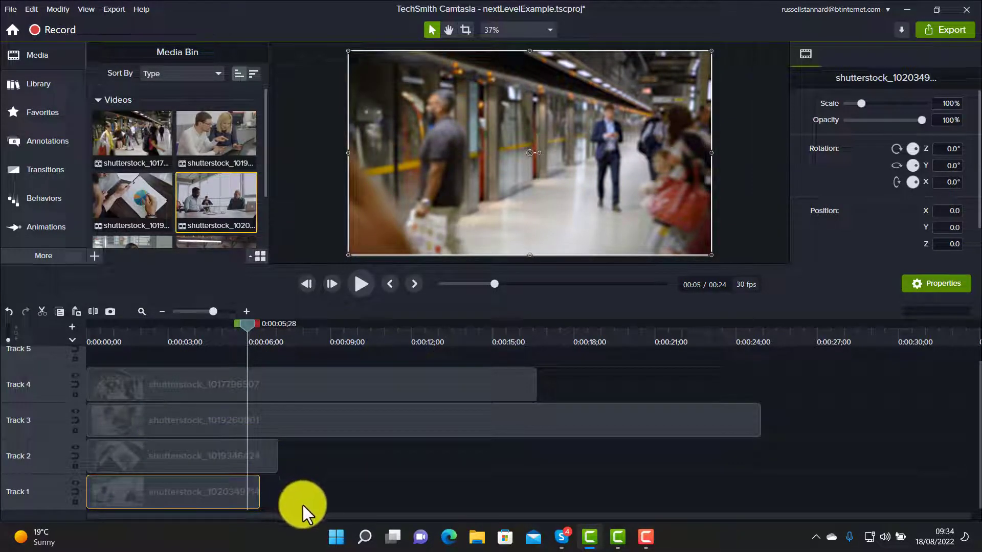
{"action": "left_click_drag", "start_coordinate": [300, 506], "coordinate": [203, 391]}
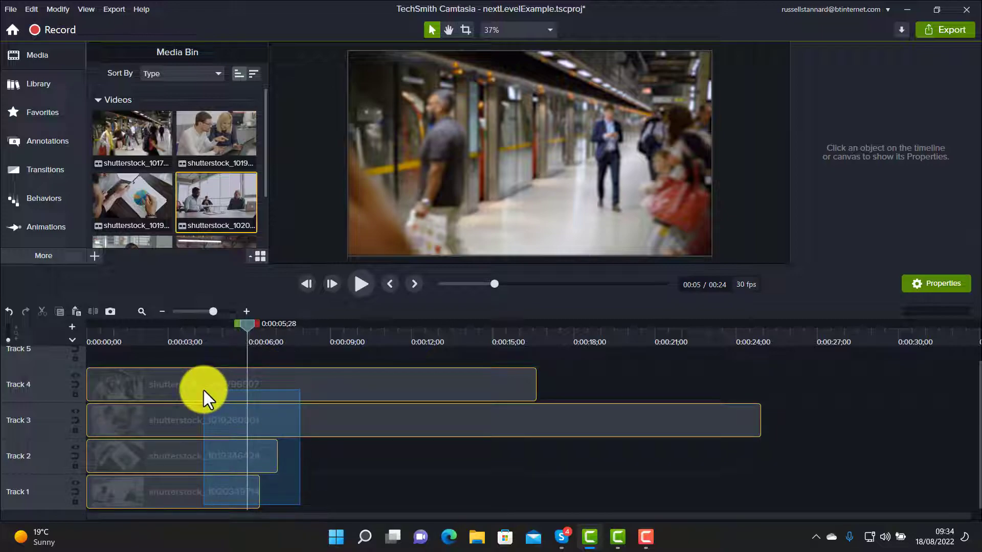
{"action": "left_click", "coordinate": [93, 310]}
{"action": "left_click_drag", "start_coordinate": [263, 358], "coordinate": [265, 507]}
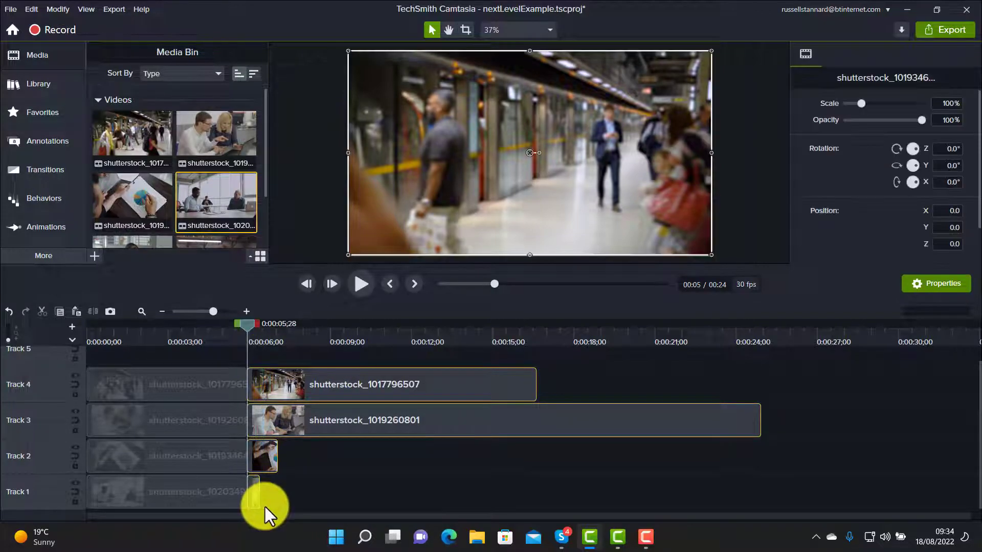
{"action": "key", "text": "Delete"}
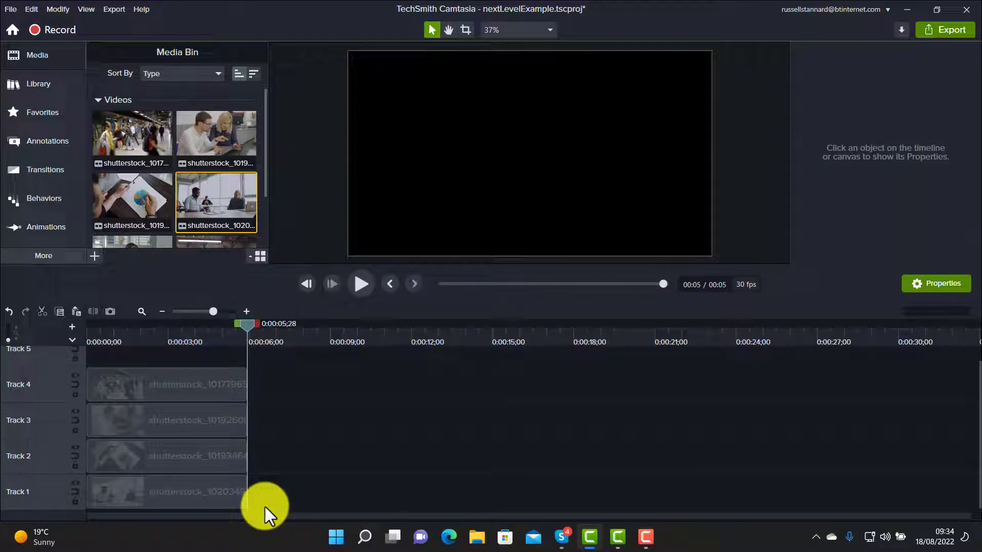
Move the playhead near the start and apply 1080p HD (1920x1080) canvas dimensions in the project settings.
{"action": "left_click_drag", "start_coordinate": [243, 330], "coordinate": [110, 370]}
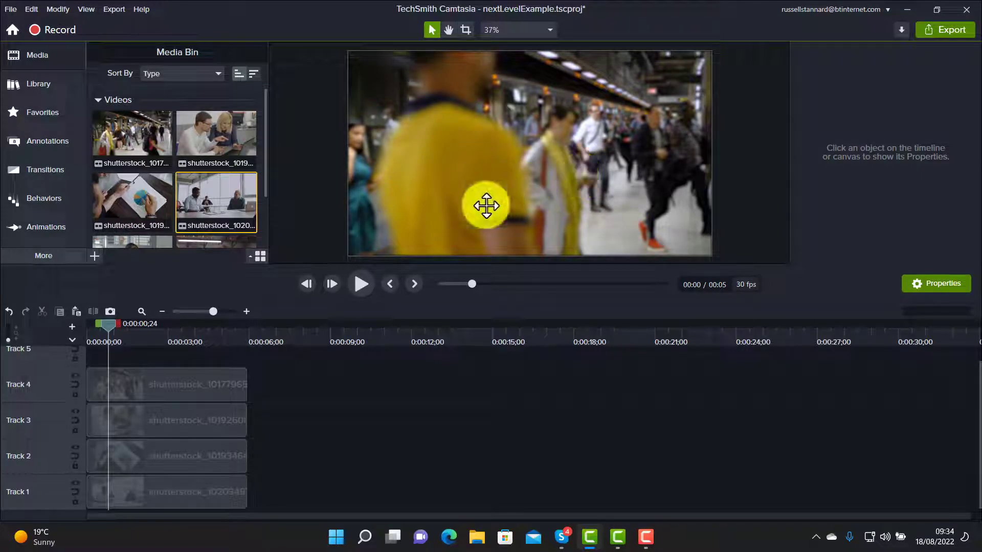
{"action": "left_click", "coordinate": [545, 25]}
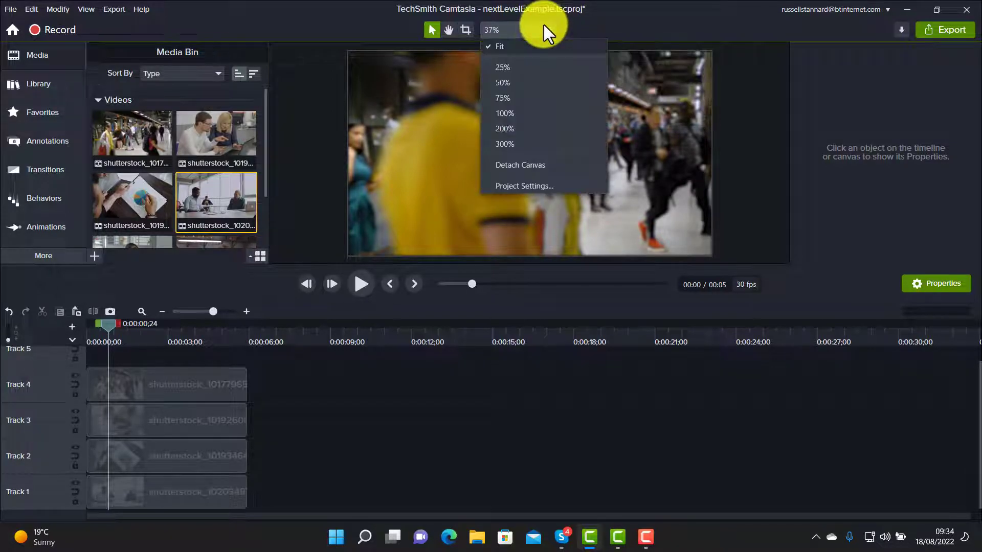
{"action": "left_click", "coordinate": [513, 186]}
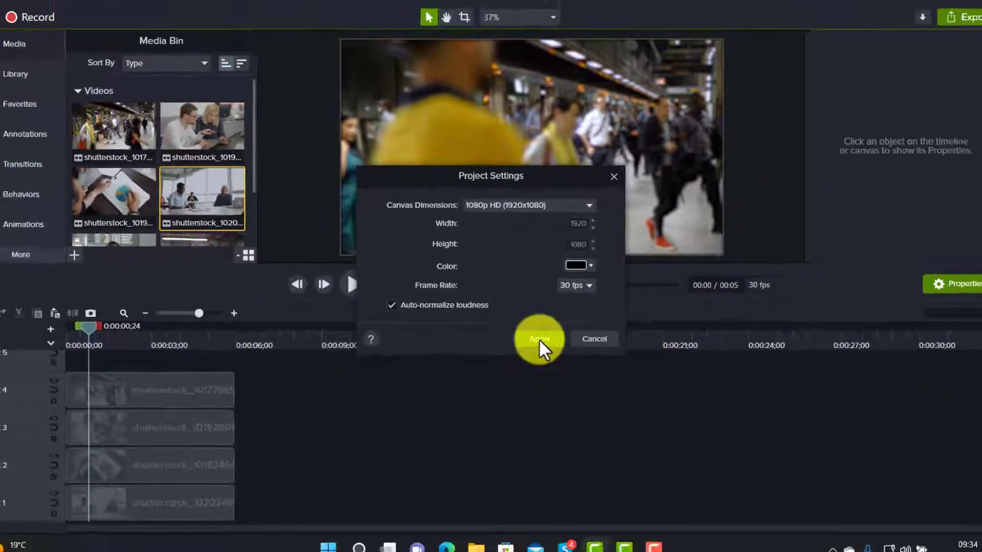
{"action": "left_click", "coordinate": [559, 365]}
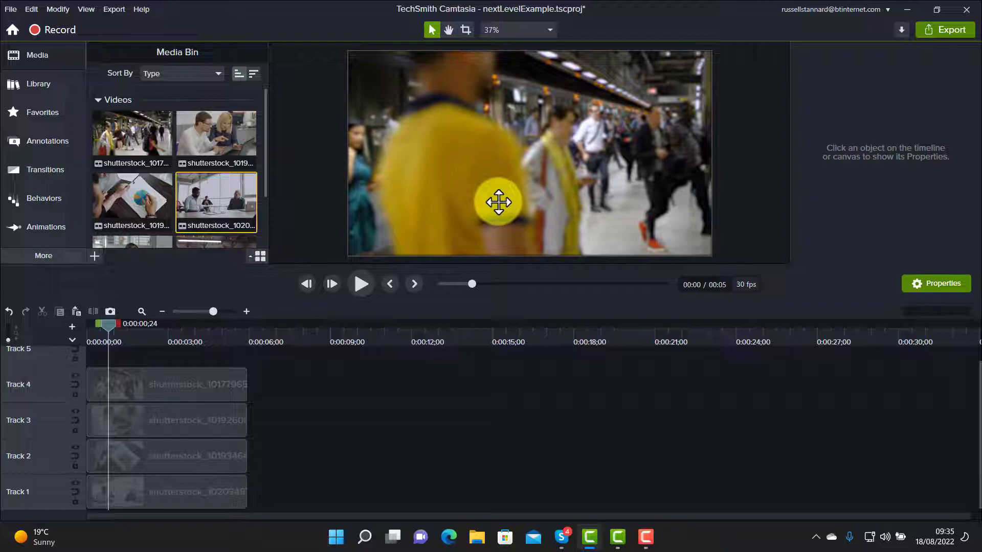
Scale the Track 4 station clip down to about 45% in the lower-left corner of the canvas.
{"action": "left_click", "coordinate": [692, 70]}
{"action": "left_click_drag", "start_coordinate": [690, 65], "coordinate": [513, 162]}
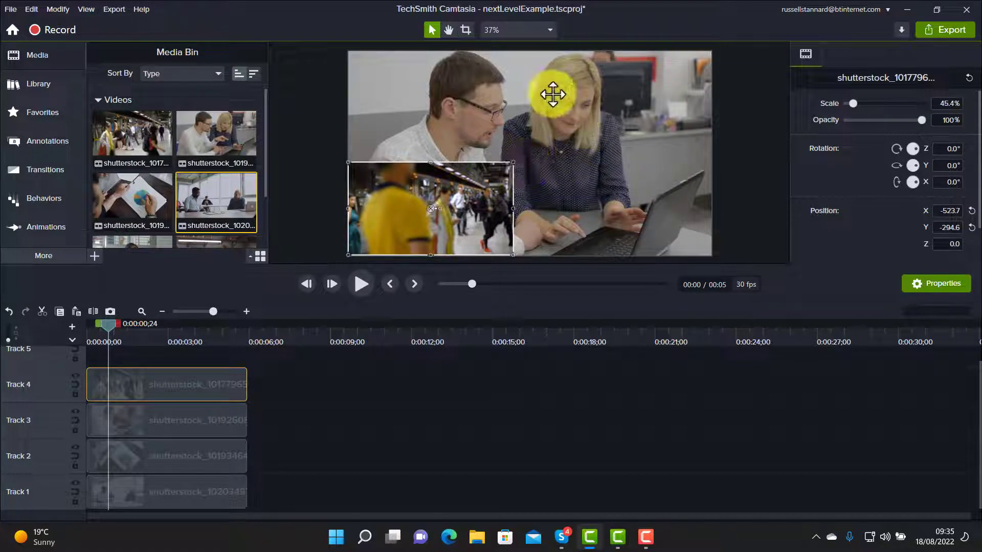
Resize all four clips on Tracks 1 to 4 to a width of 960 and a height of 540.
{"action": "left_click", "coordinate": [563, 109]}
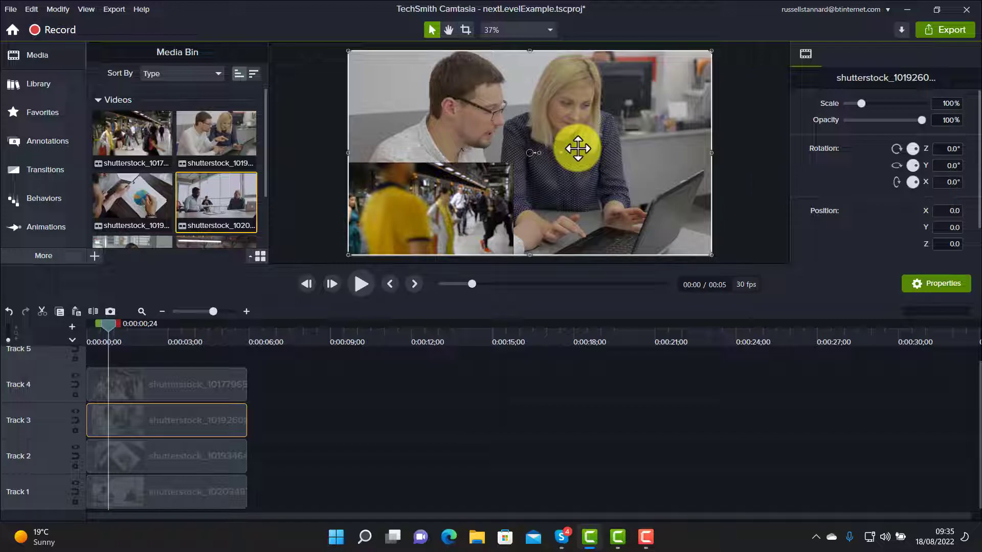
{"action": "left_click", "coordinate": [288, 387]}
{"action": "left_click_drag", "start_coordinate": [281, 412], "coordinate": [170, 500]}
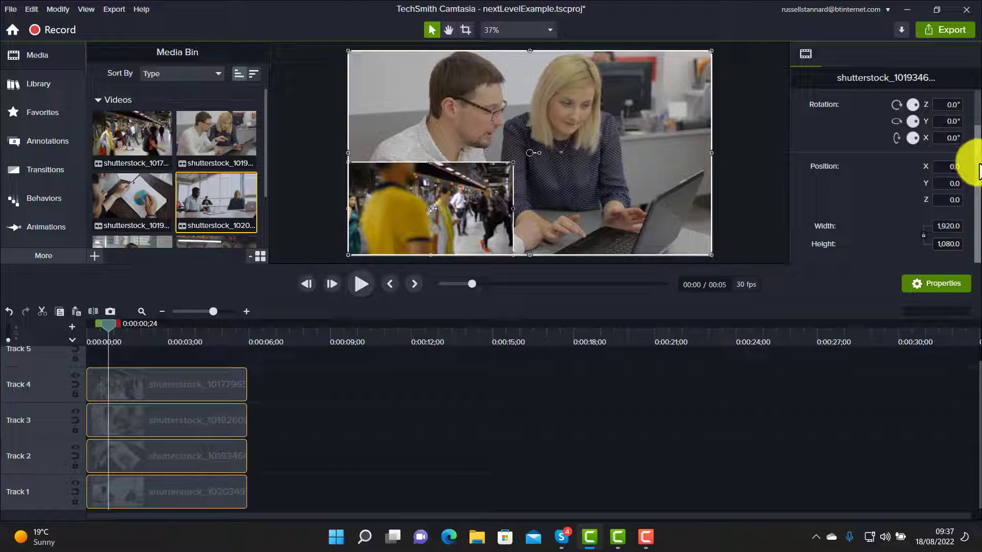
{"action": "left_click", "coordinate": [947, 226]}
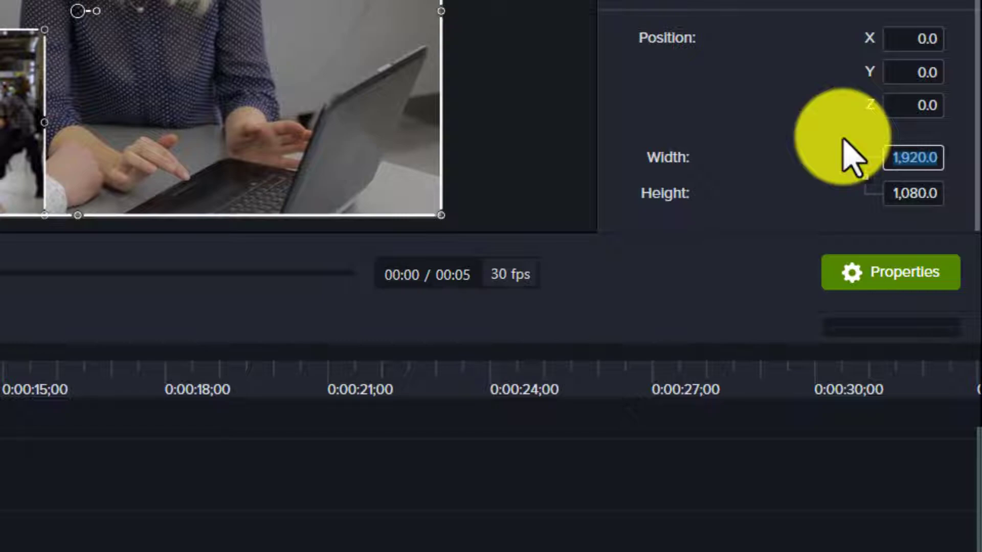
{"action": "type", "text": "9"}
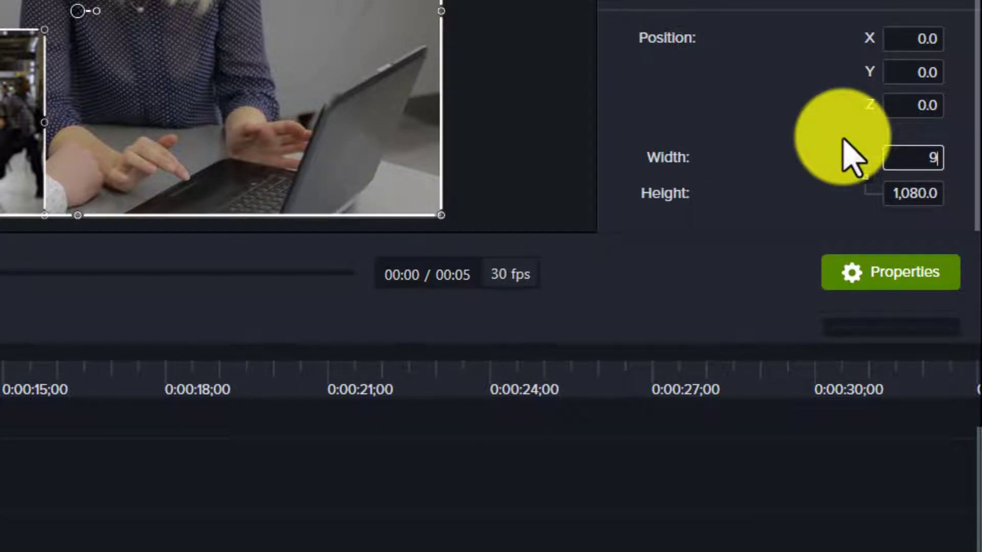
{"action": "type", "text": "60"}
{"action": "left_click", "coordinate": [929, 193]}
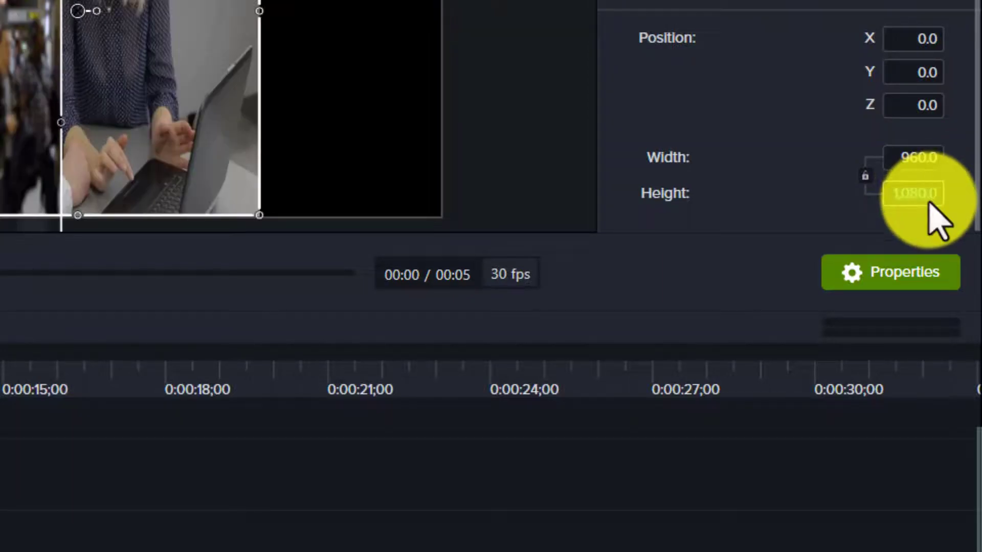
{"action": "type", "text": "540"}
{"action": "key", "text": "Return"}
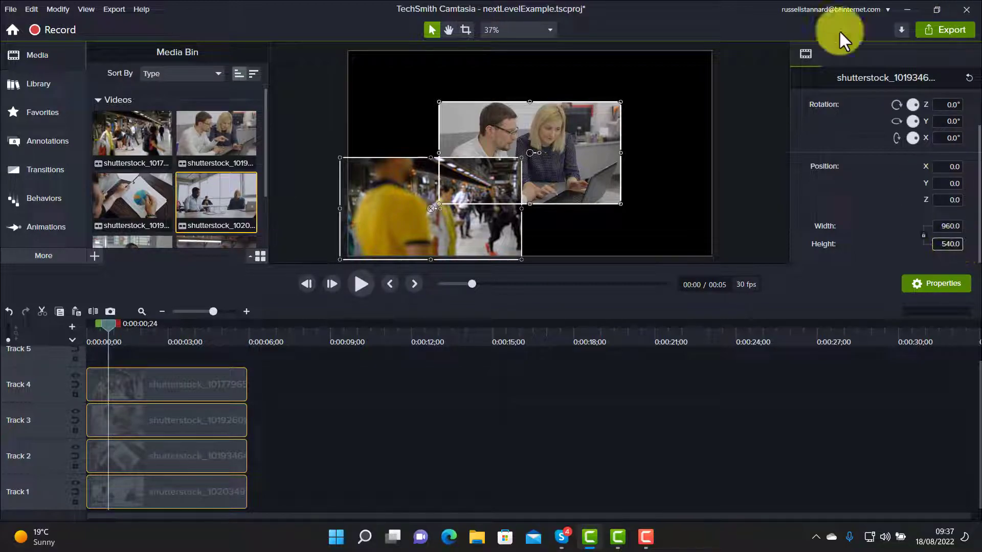
Arrange the clips in canvas quadrants: Track 1 upper-left, Track 3 upper-right, Track 4 lower-left, Track 2 lower-right, without gaps.
{"action": "left_click", "coordinate": [404, 397]}
{"action": "left_click_drag", "start_coordinate": [568, 149], "coordinate": [658, 102]}
{"action": "left_click_drag", "start_coordinate": [565, 180], "coordinate": [651, 228]}
{"action": "left_click_drag", "start_coordinate": [465, 138], "coordinate": [395, 90]}
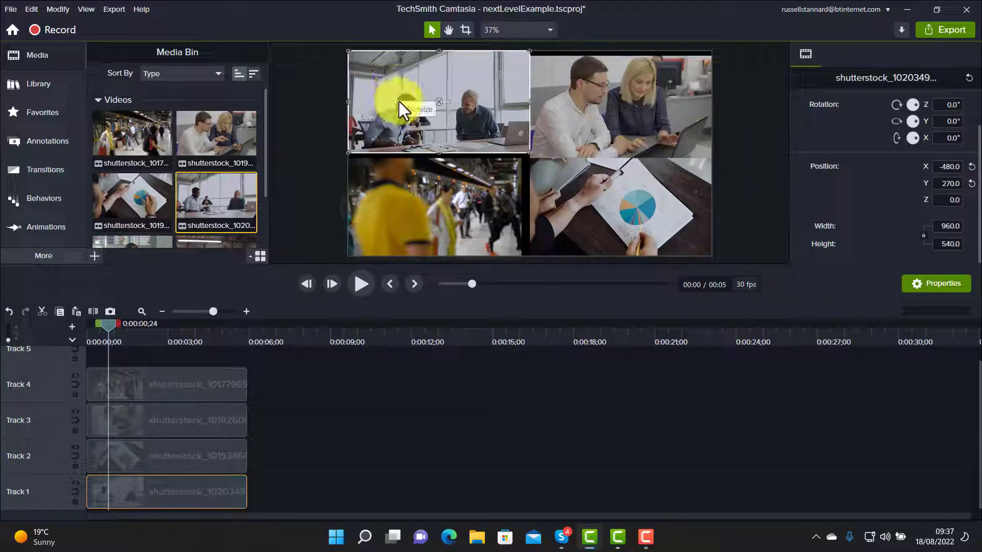
{"action": "mouse_move", "coordinate": [461, 230]}
{"action": "left_mouse_down"}
{"action": "mouse_move", "coordinate": [443, 213]}
{"action": "mouse_move", "coordinate": [462, 213]}
{"action": "left_mouse_up"}
{"action": "left_click", "coordinate": [571, 208]}
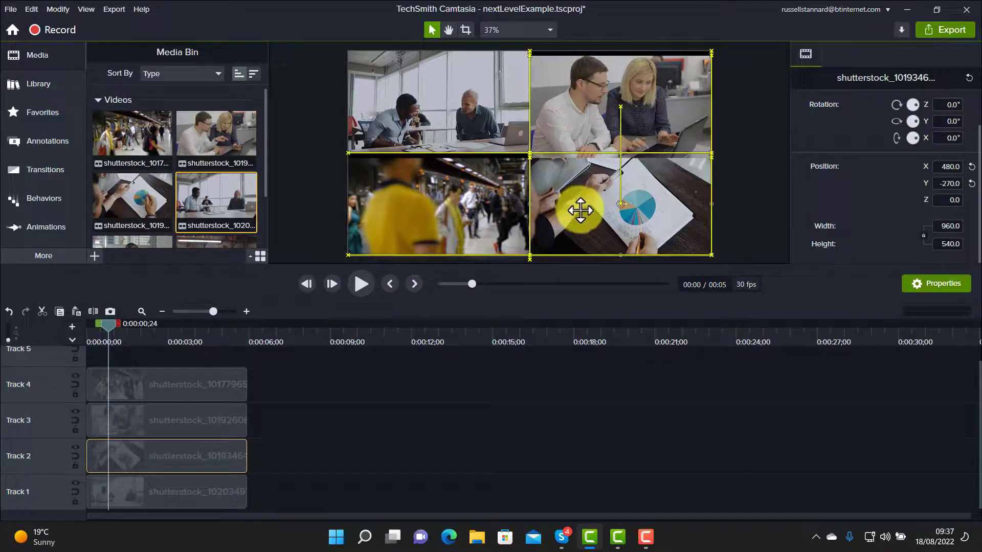
{"action": "left_click", "coordinate": [565, 106]}
{"action": "left_click_drag", "start_coordinate": [565, 106], "coordinate": [565, 101]}
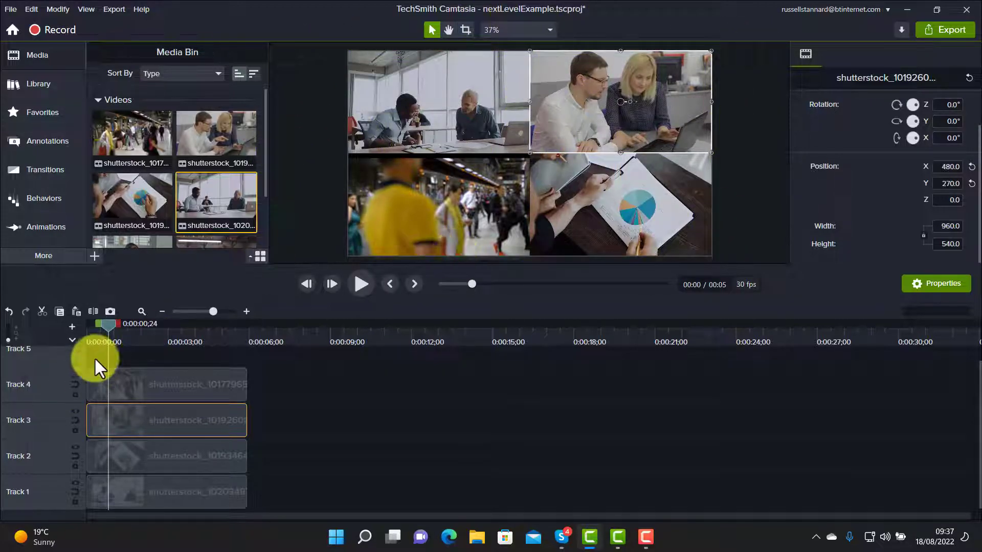
Play the four-clip grid from near the start of the timeline and pause the preview.
{"action": "left_click_drag", "start_coordinate": [113, 327], "coordinate": [106, 325]}
{"action": "left_click", "coordinate": [361, 283]}
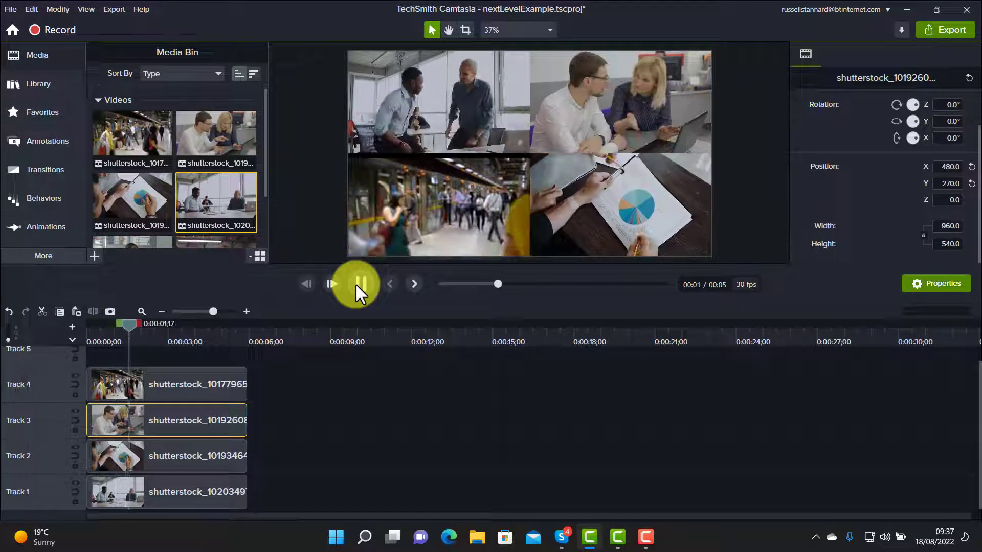
{"action": "left_click", "coordinate": [359, 285]}
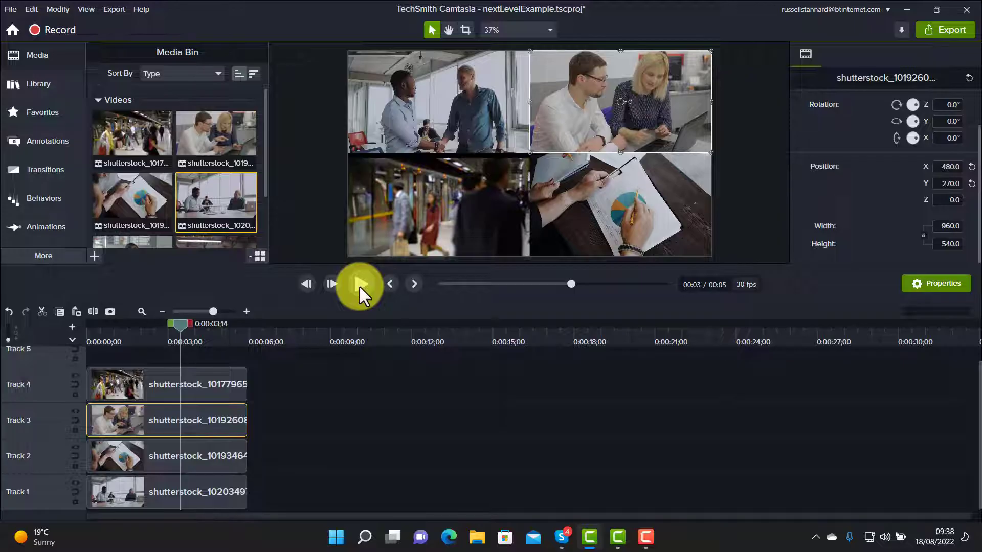
{"action": "key", "text": "F10"}
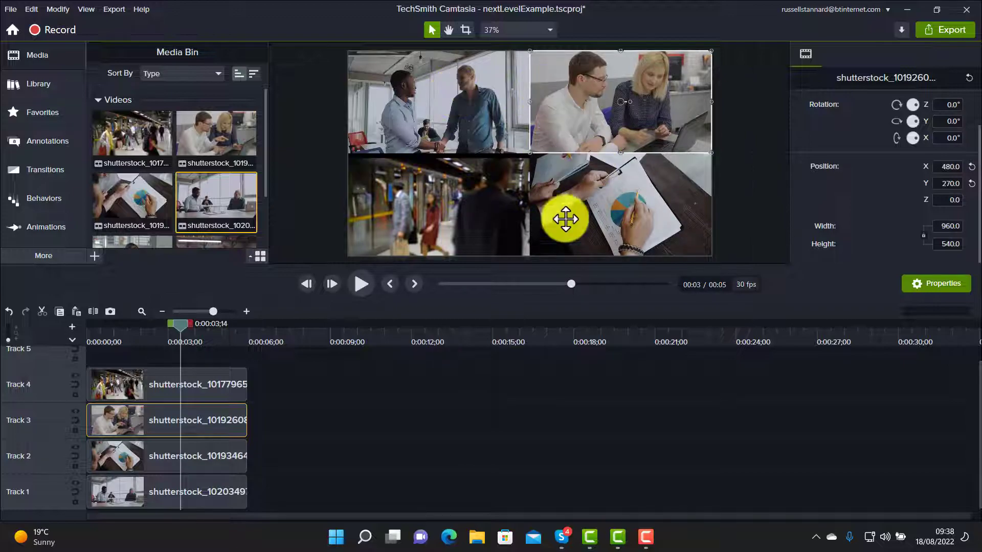
Convert all four clips on Tracks 1 to 4 to placeholders.
{"action": "left_click_drag", "start_coordinate": [268, 373], "coordinate": [185, 501]}
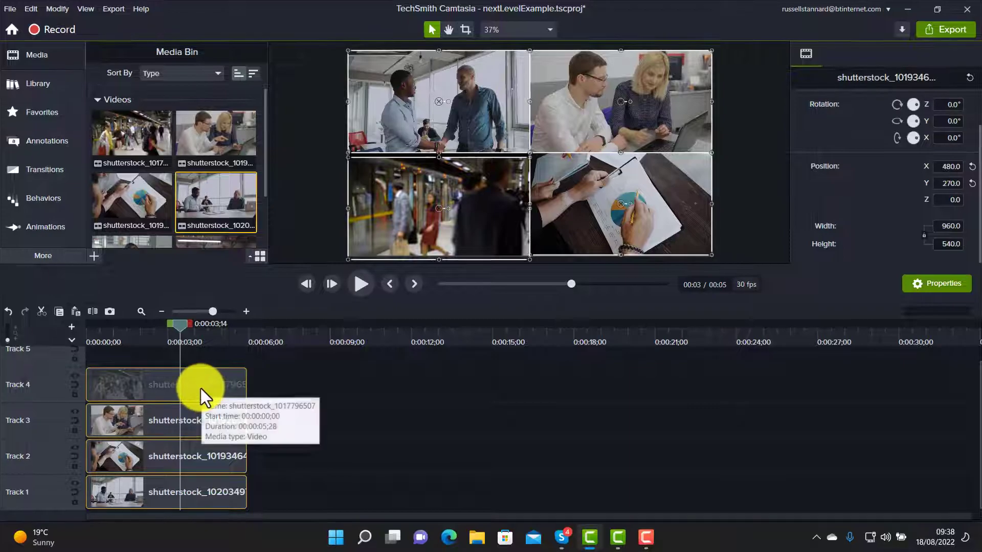
{"action": "right_click", "coordinate": [201, 388]}
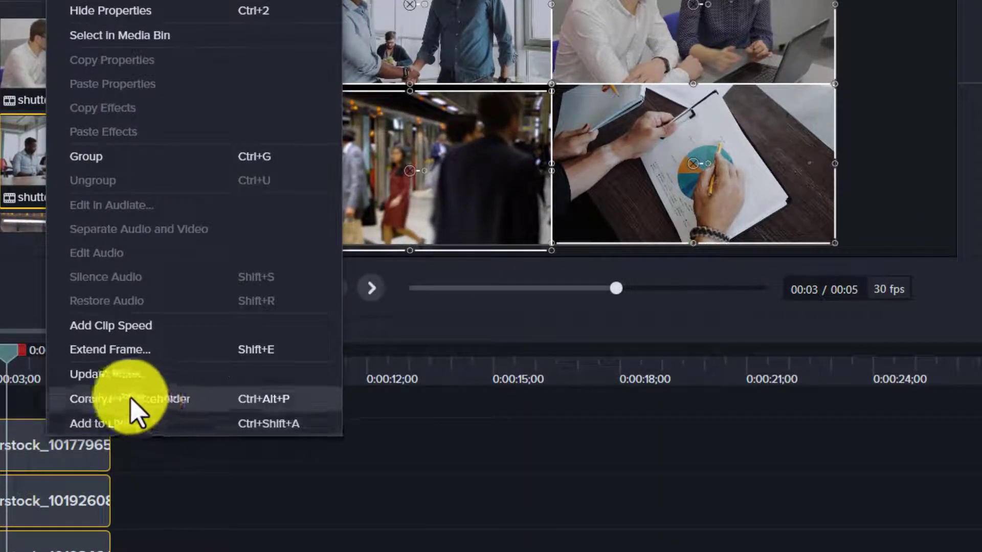
{"action": "left_click", "coordinate": [136, 400]}
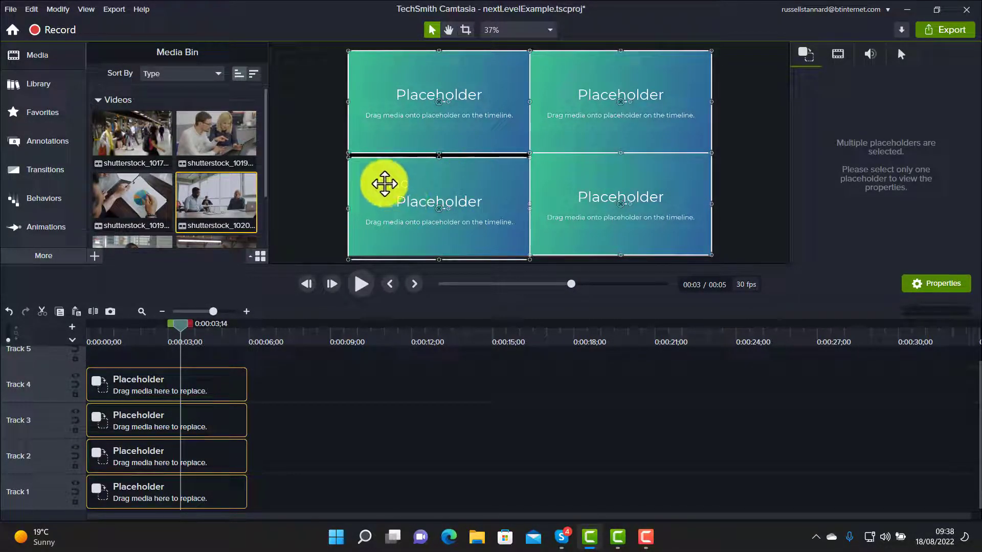
Reposition the four placeholders individually so they fill the canvas quadrants without gaps.
{"action": "left_click_drag", "start_coordinate": [383, 179], "coordinate": [386, 188]}
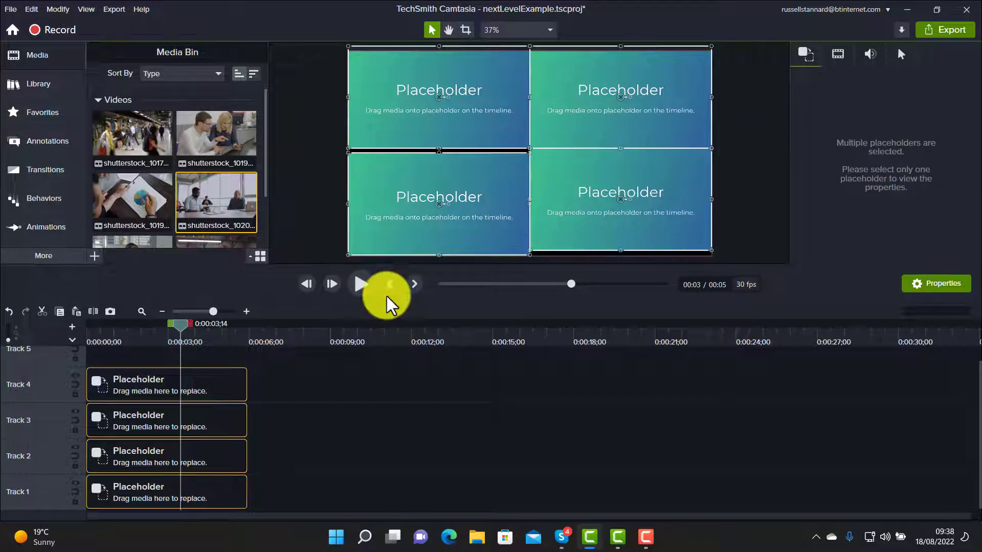
{"action": "left_click", "coordinate": [443, 454]}
{"action": "left_click", "coordinate": [403, 231]}
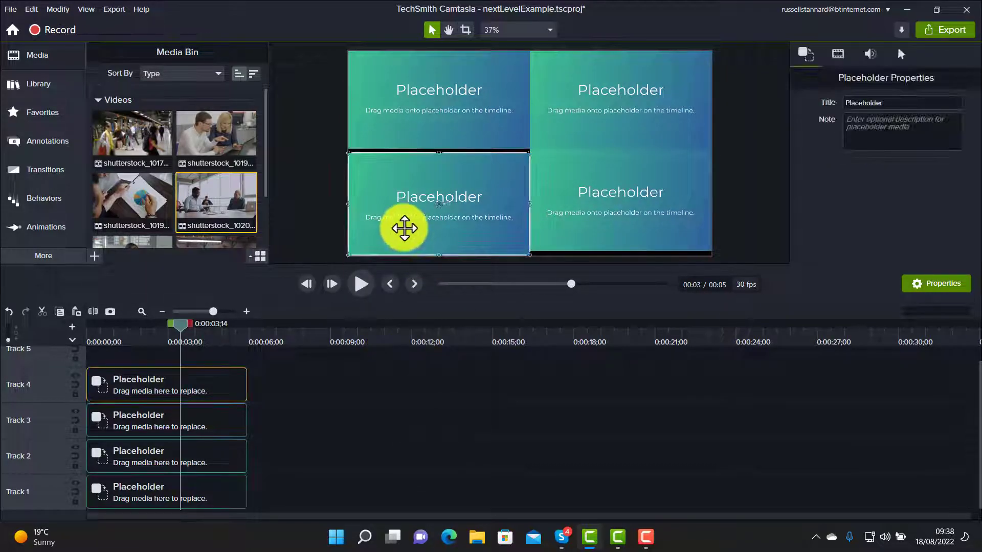
{"action": "left_click_drag", "start_coordinate": [420, 129], "coordinate": [420, 134]}
{"action": "left_click_drag", "start_coordinate": [573, 194], "coordinate": [577, 221]}
{"action": "left_click_drag", "start_coordinate": [576, 130], "coordinate": [578, 145]}
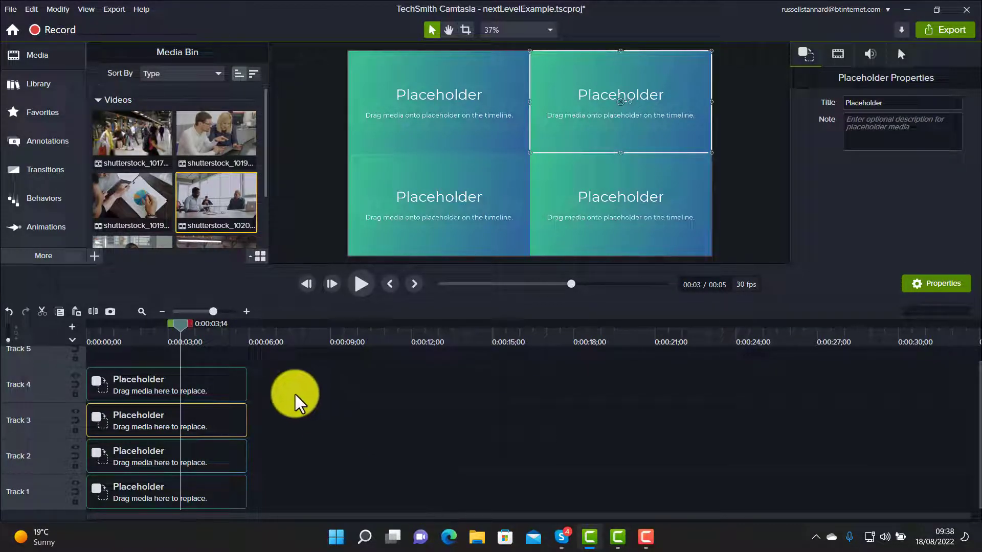
Add all four placeholders to the Default library as 4media1920, using the canvas size.
{"action": "left_click_drag", "start_coordinate": [275, 374], "coordinate": [196, 510]}
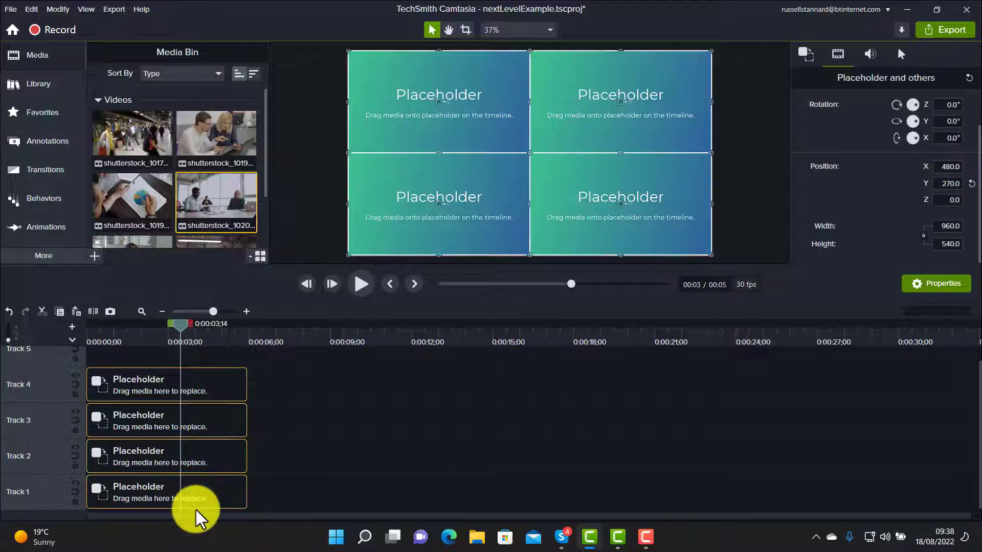
{"action": "right_click", "coordinate": [207, 379]}
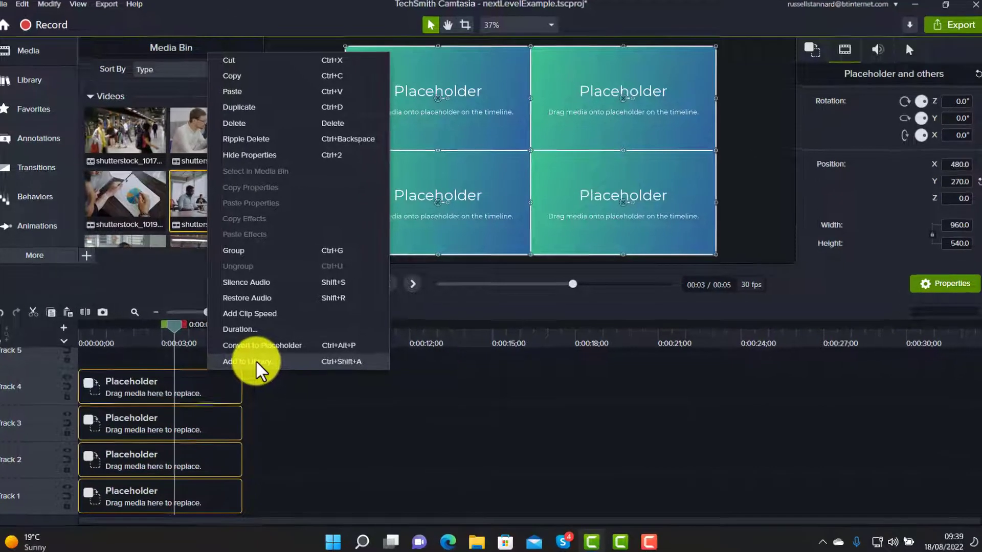
{"action": "left_click", "coordinate": [263, 360]}
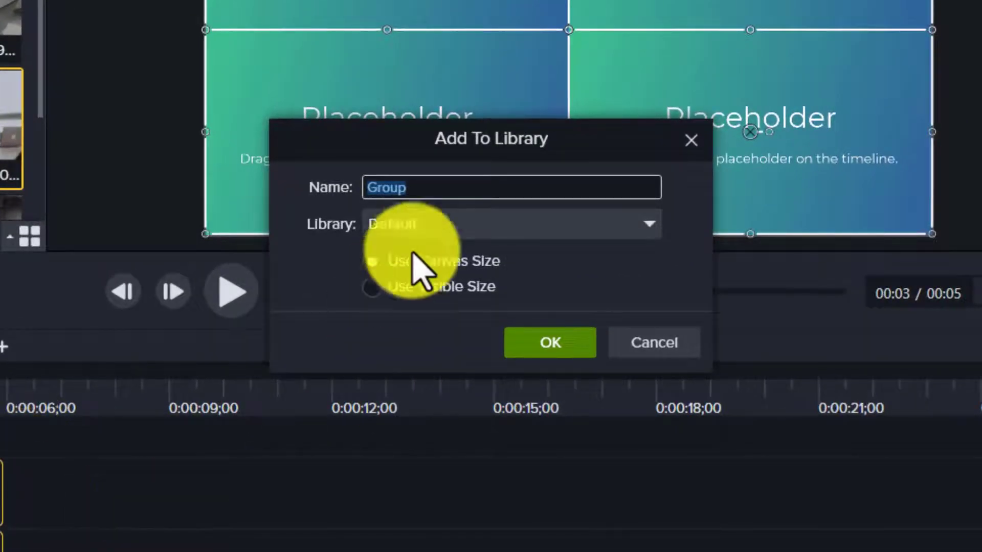
{"action": "left_click", "coordinate": [458, 194]}
{"action": "key", "text": "BackSpace"}
{"action": "key", "text": "BackSpace"}
{"action": "key", "text": "BackSpace"}
{"action": "key", "text": "BackSpace"}
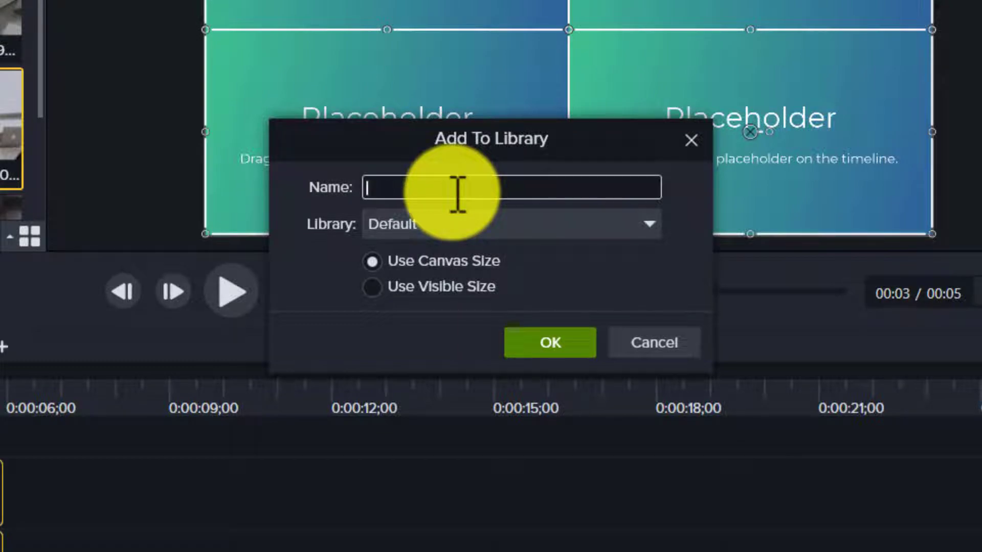
{"action": "type", "text": "4media1920"}
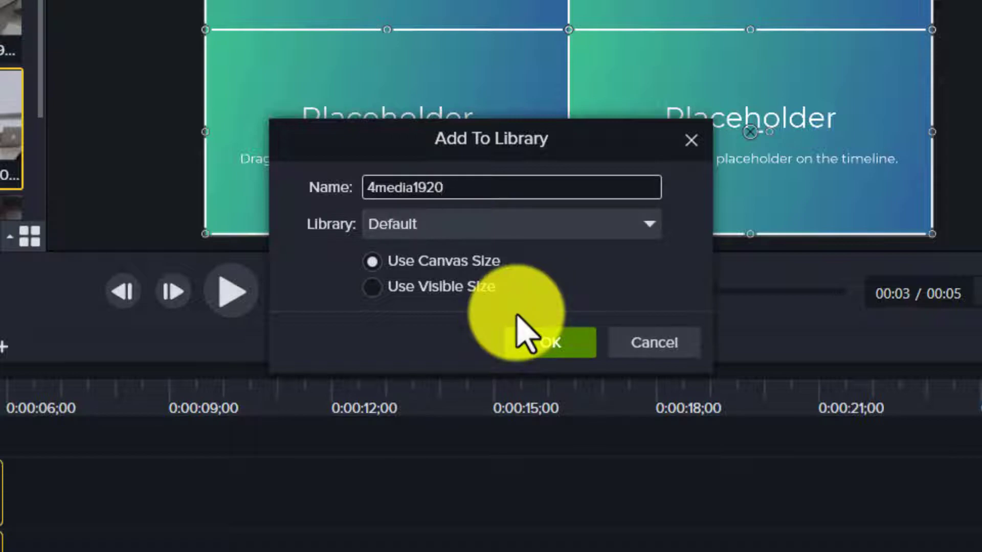
{"action": "left_click", "coordinate": [557, 340]}
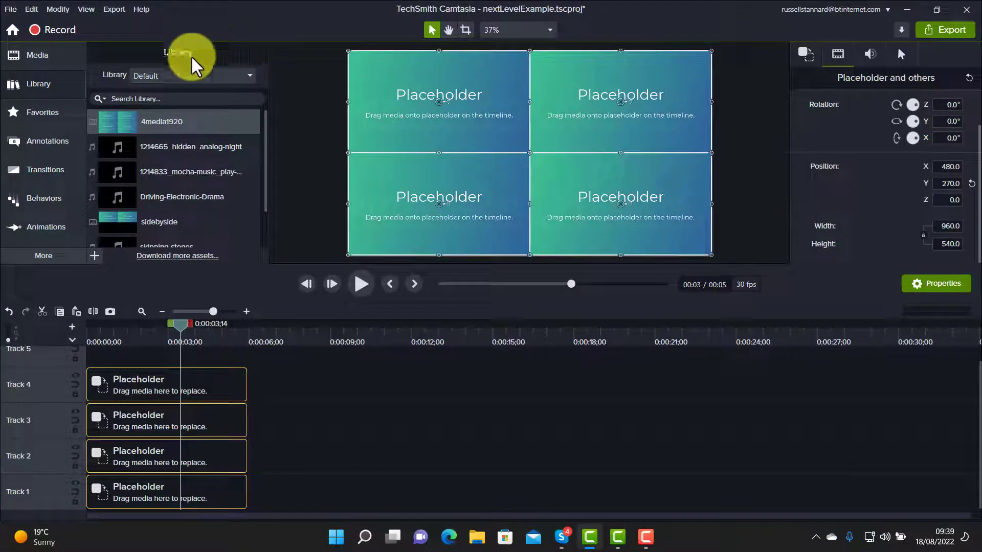
Browse the Default user library for the saved 4media1920 asset.
{"action": "left_click", "coordinate": [252, 76]}
{"action": "left_click", "coordinate": [160, 144]}
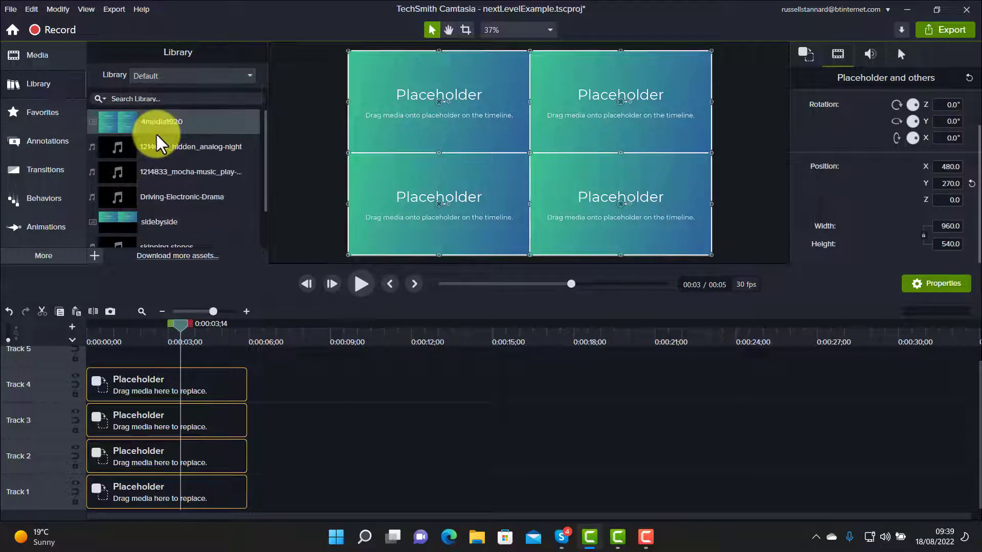
{"action": "left_click", "coordinate": [35, 86]}
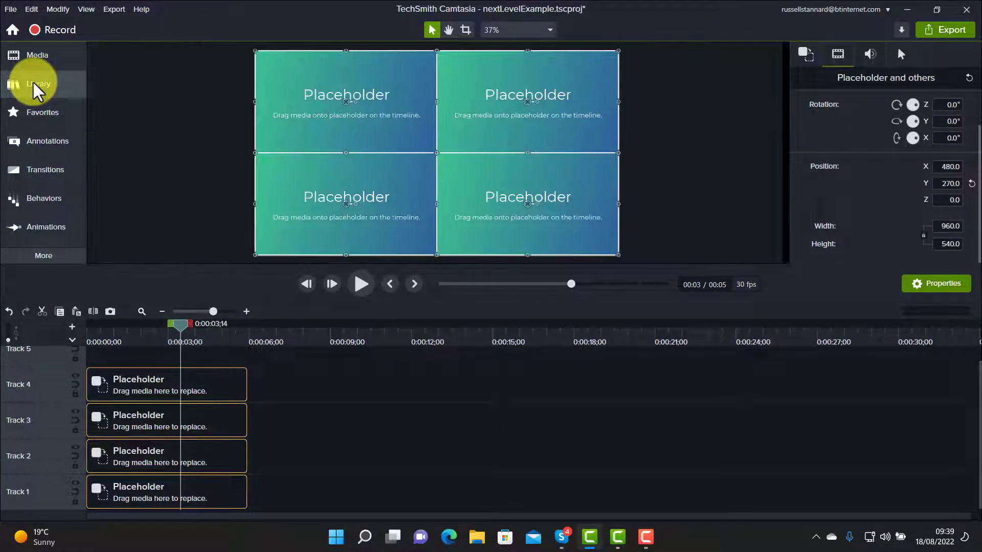
{"action": "left_click", "coordinate": [37, 85]}
{"action": "left_click", "coordinate": [251, 76]}
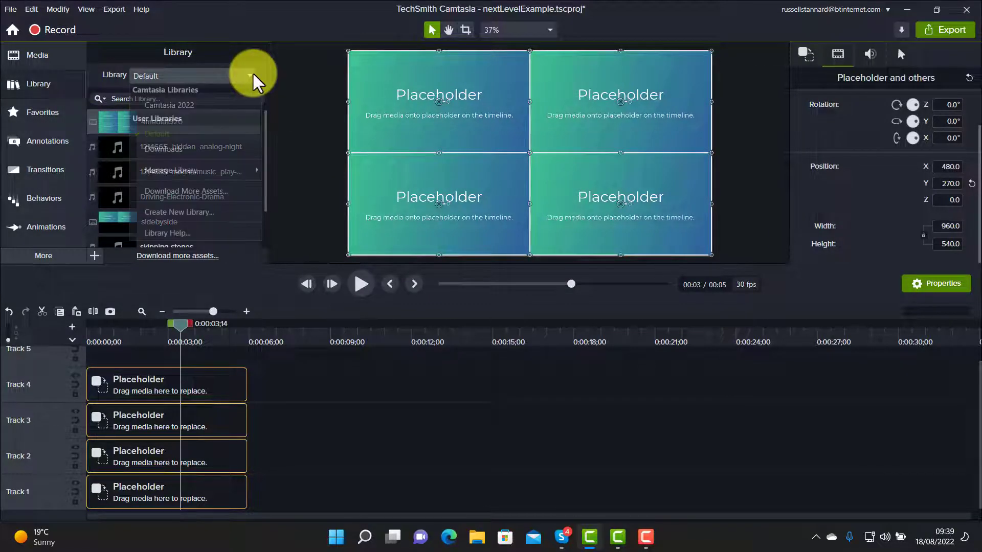
{"action": "left_click", "coordinate": [158, 134]}
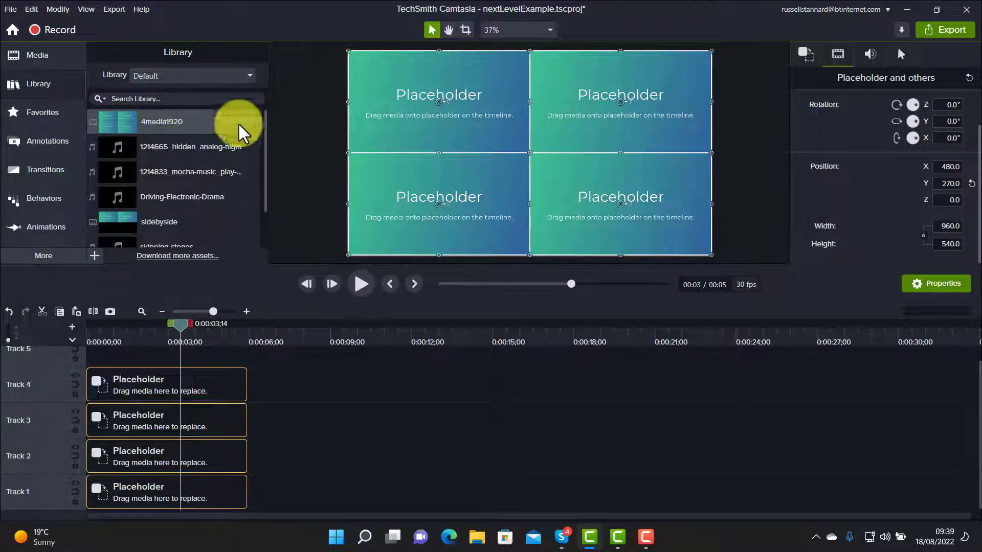
Try the 4media1920 asset on Track 1 at about 0:00:09, inspect the group's contents, and delete it from the timeline.
{"action": "left_click_drag", "start_coordinate": [158, 126], "coordinate": [343, 501]}
{"action": "double_click", "coordinate": [343, 501]}
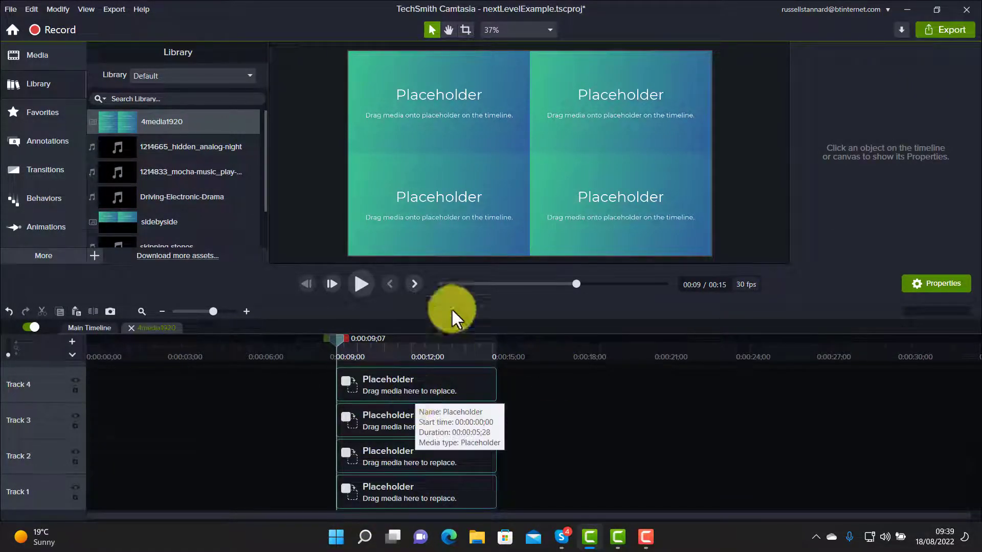
{"action": "left_click", "coordinate": [130, 327]}
{"action": "left_click", "coordinate": [413, 495]}
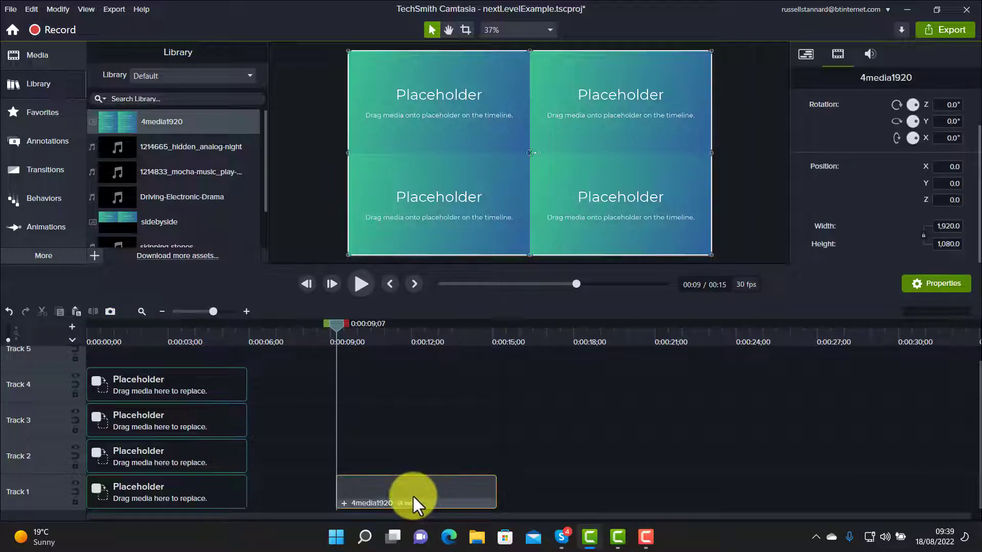
{"action": "key", "text": "Delete"}
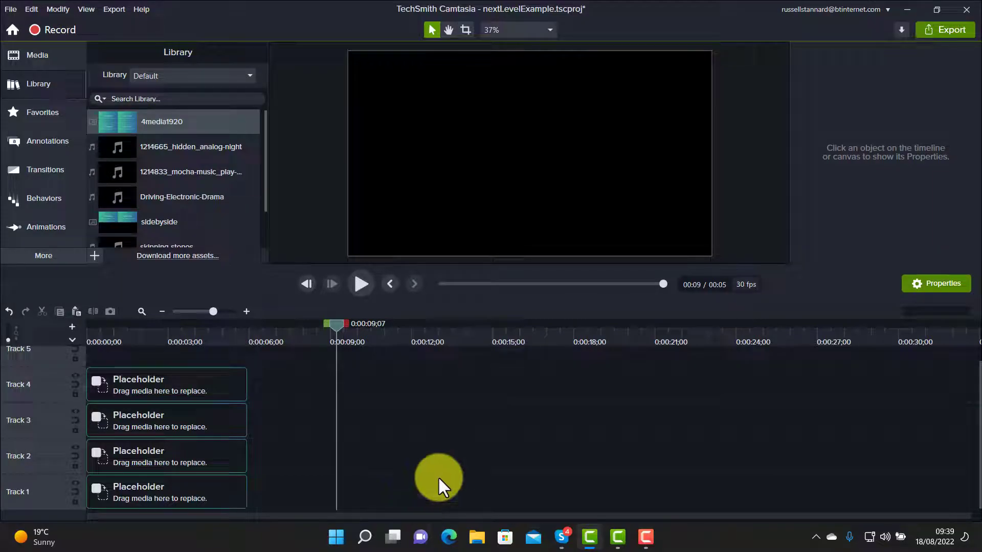
Fill the four placeholders on Tracks 1 to 4 with the four shutterstock videos, using Replace with Clip Speed.
{"action": "left_click_drag", "start_coordinate": [339, 330], "coordinate": [191, 336]}
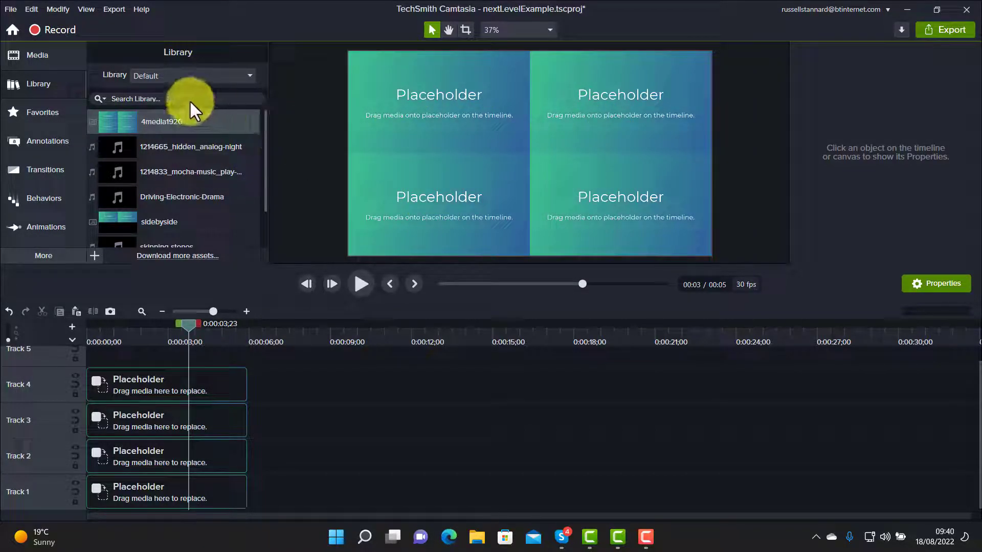
{"action": "left_click", "coordinate": [32, 49]}
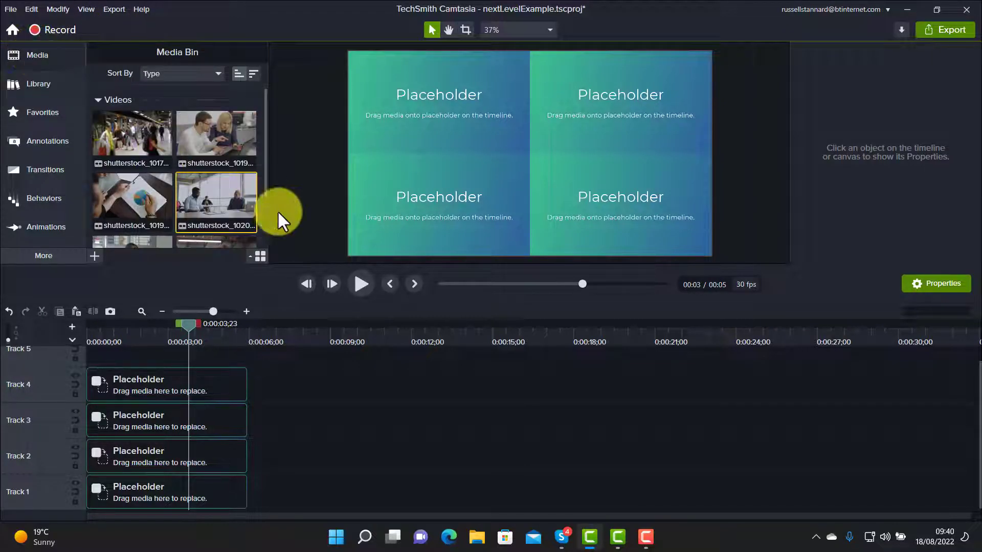
{"action": "left_click_drag", "start_coordinate": [219, 127], "coordinate": [210, 372]}
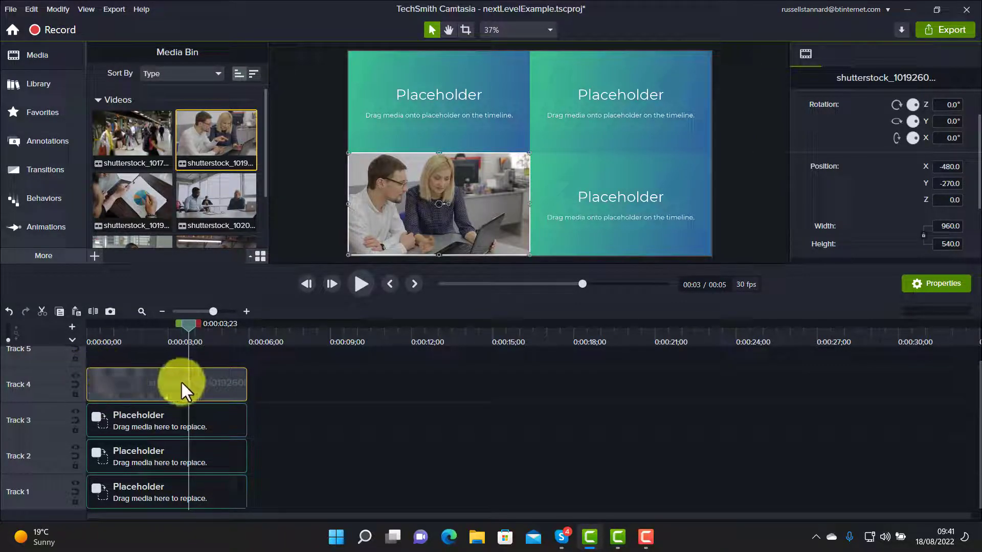
{"action": "left_click_drag", "start_coordinate": [132, 123], "coordinate": [165, 418]}
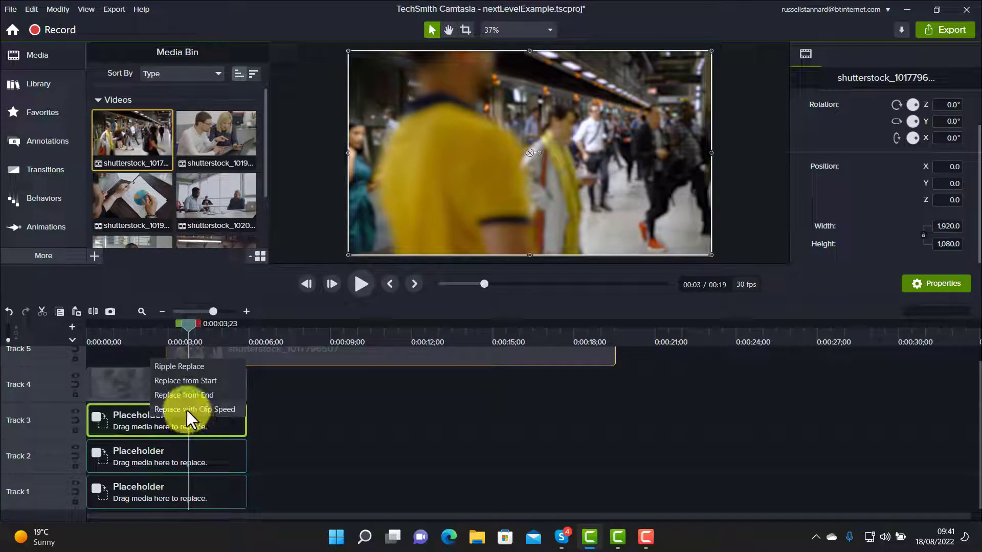
{"action": "left_click", "coordinate": [186, 410]}
{"action": "left_click_drag", "start_coordinate": [211, 193], "coordinate": [173, 442]}
{"action": "left_click_drag", "start_coordinate": [131, 198], "coordinate": [162, 488]}
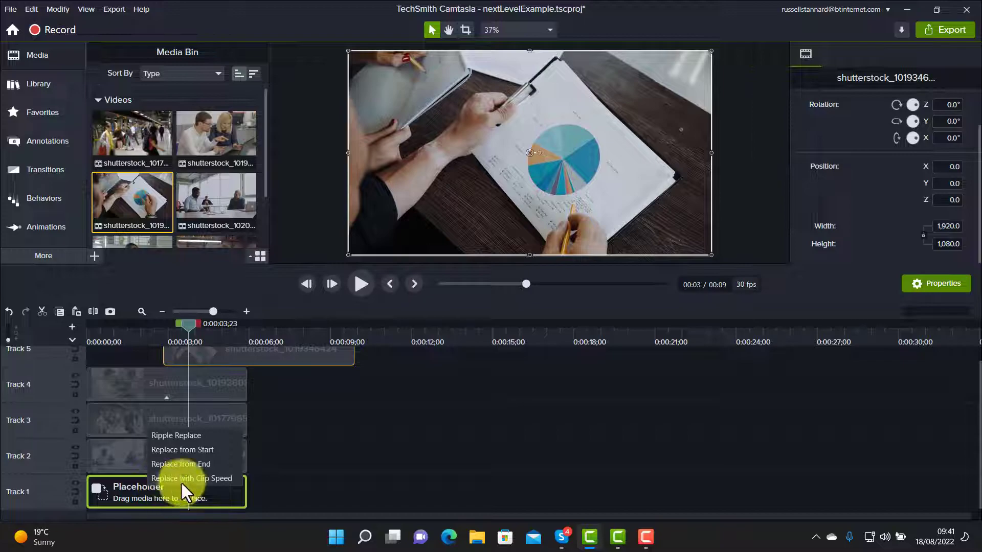
{"action": "left_click", "coordinate": [180, 476]}
Play the filled four-clip grid from the start of the timeline to check it.
{"action": "left_click_drag", "start_coordinate": [194, 326], "coordinate": [85, 310]}
{"action": "left_click", "coordinate": [357, 284]}
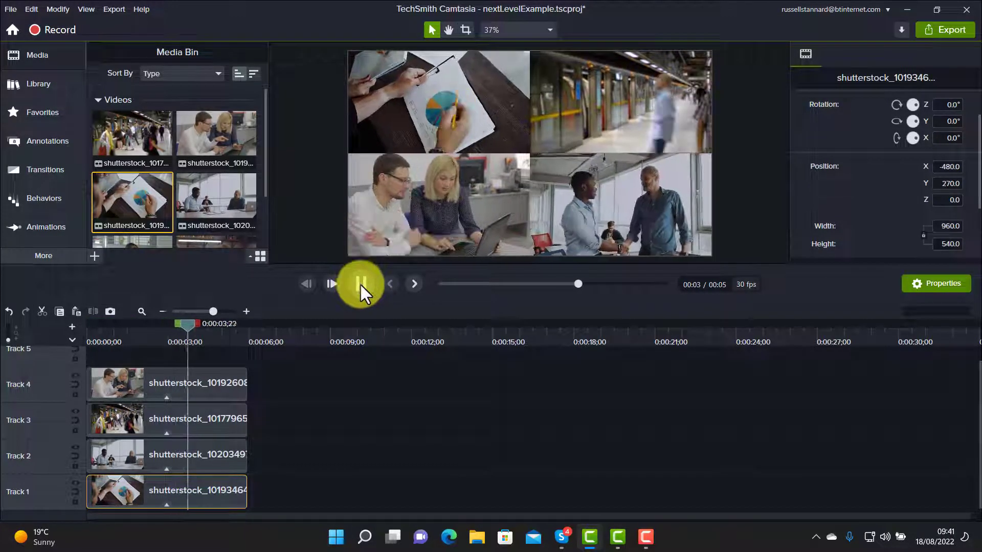
{"action": "left_click", "coordinate": [360, 283]}
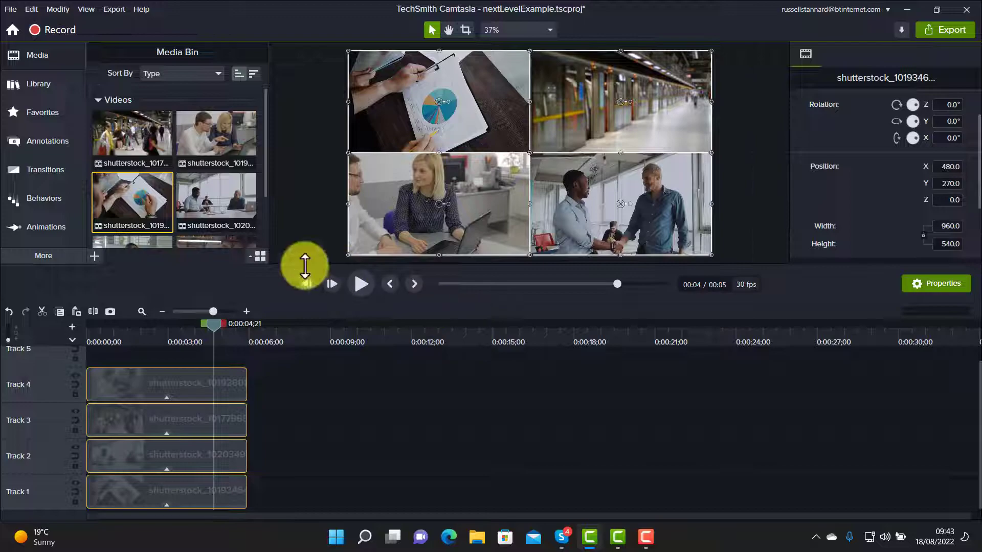
Copy all four grid clips and paste them on Tracks 1 to 4 directly after the originals.
{"action": "left_click_drag", "start_coordinate": [271, 372], "coordinate": [177, 510]}
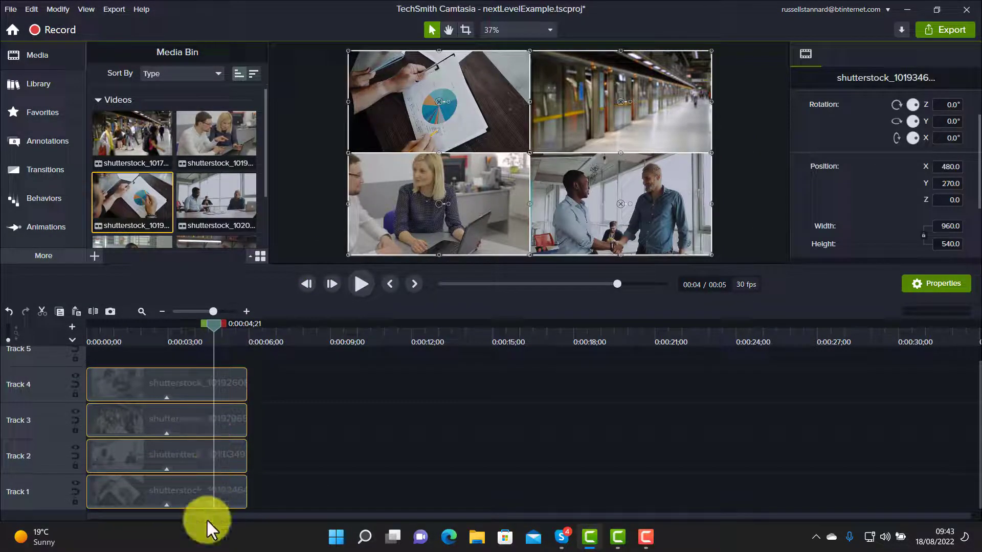
{"action": "right_click", "coordinate": [182, 376]}
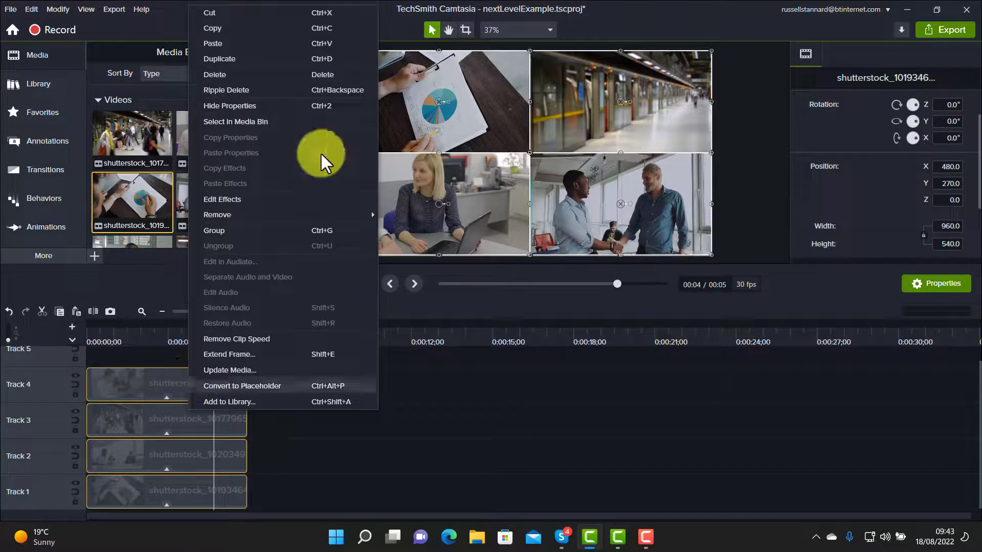
{"action": "left_click", "coordinate": [213, 31]}
{"action": "left_click_drag", "start_coordinate": [210, 323], "coordinate": [271, 330]}
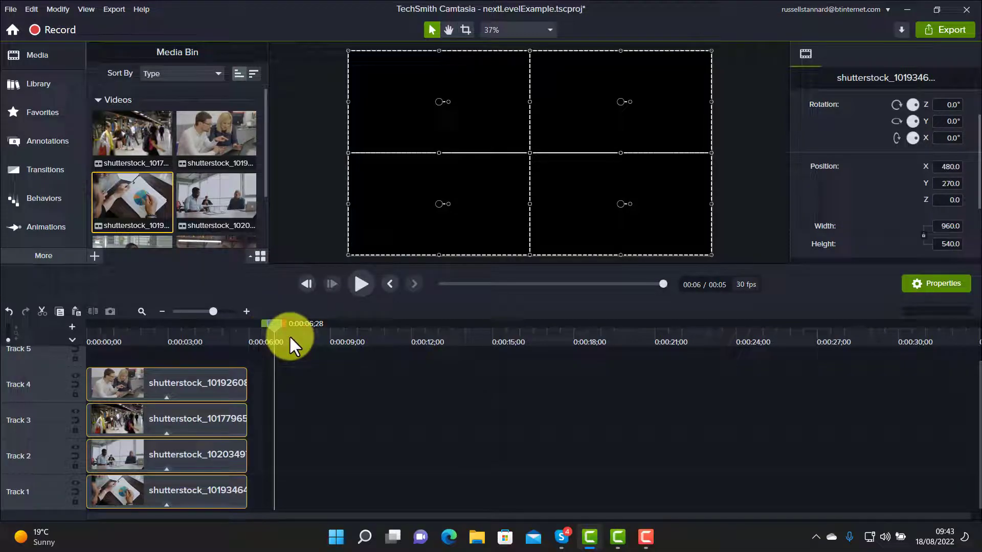
{"action": "key", "text": "ctrl+v"}
{"action": "left_click_drag", "start_coordinate": [443, 370], "coordinate": [308, 490]}
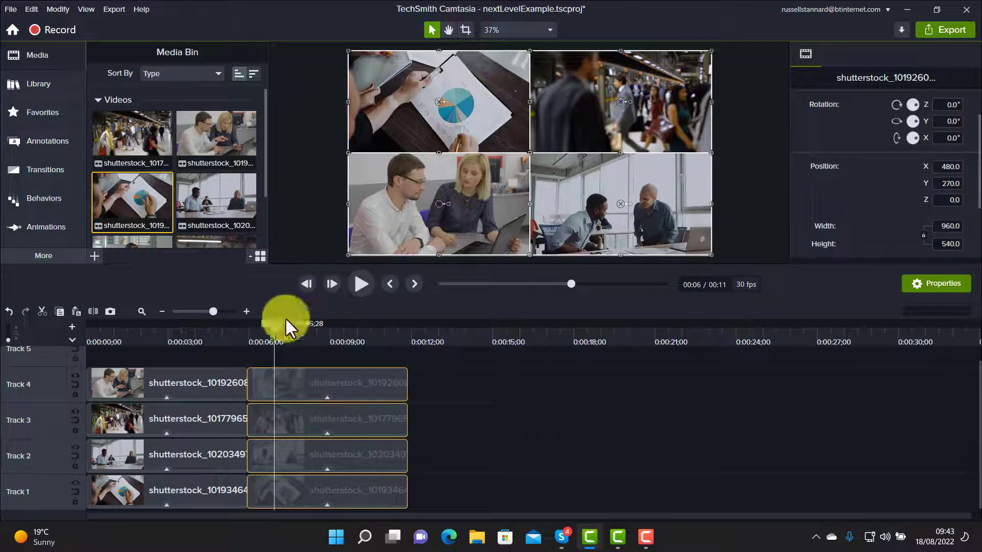
Replace the copied clips on Tracks 4 and 3 with the videoblocks-pjob5064 and videoblocks-v1-0017 videos, using Replace with Clip Speed.
{"action": "left_click_drag", "start_coordinate": [271, 325], "coordinate": [281, 362]}
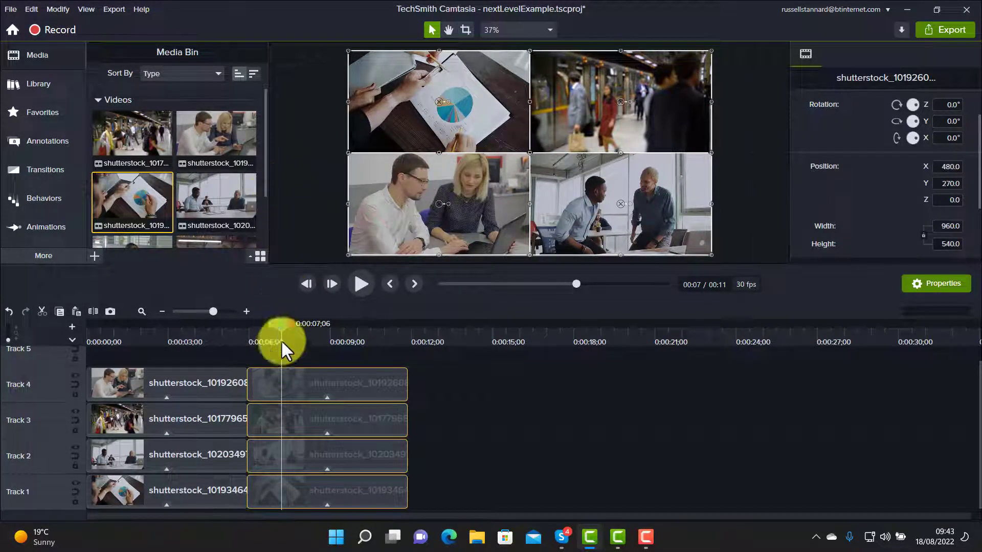
{"action": "left_click_drag", "start_coordinate": [284, 330], "coordinate": [269, 327]}
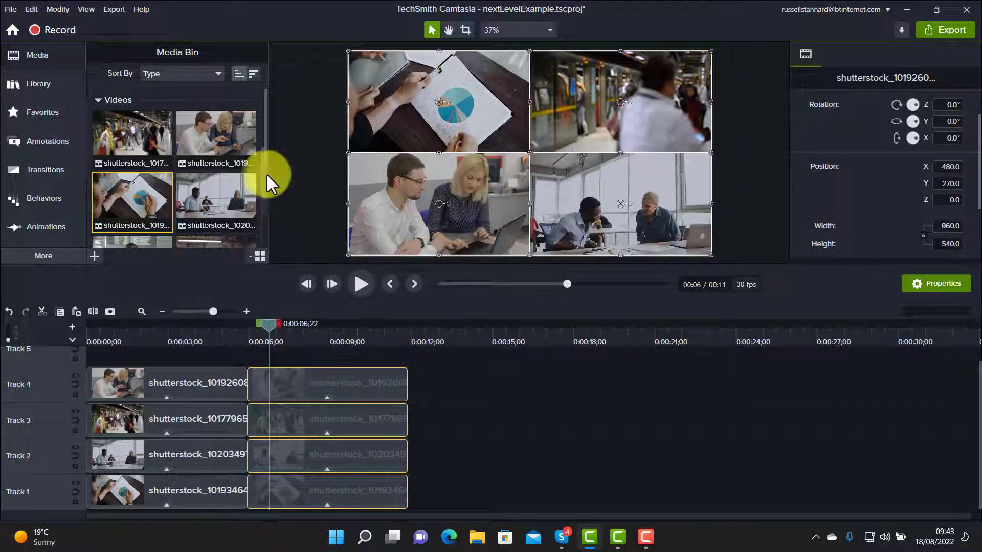
{"action": "scroll", "coordinate": [263, 190], "scroll_direction": "down", "scroll_amount": 2}
{"action": "left_click_drag", "start_coordinate": [131, 193], "coordinate": [318, 358]}
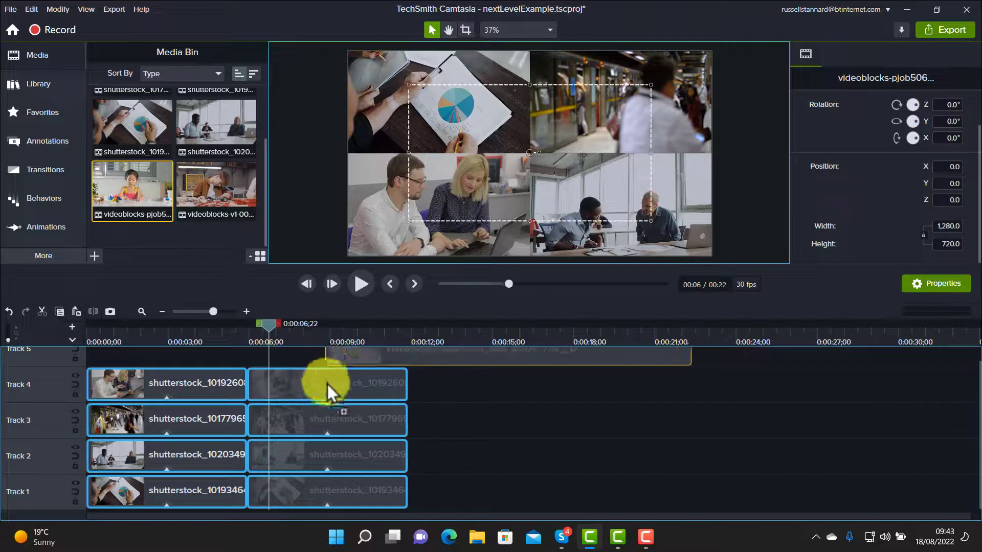
{"action": "left_click_drag", "start_coordinate": [327, 392], "coordinate": [326, 387]}
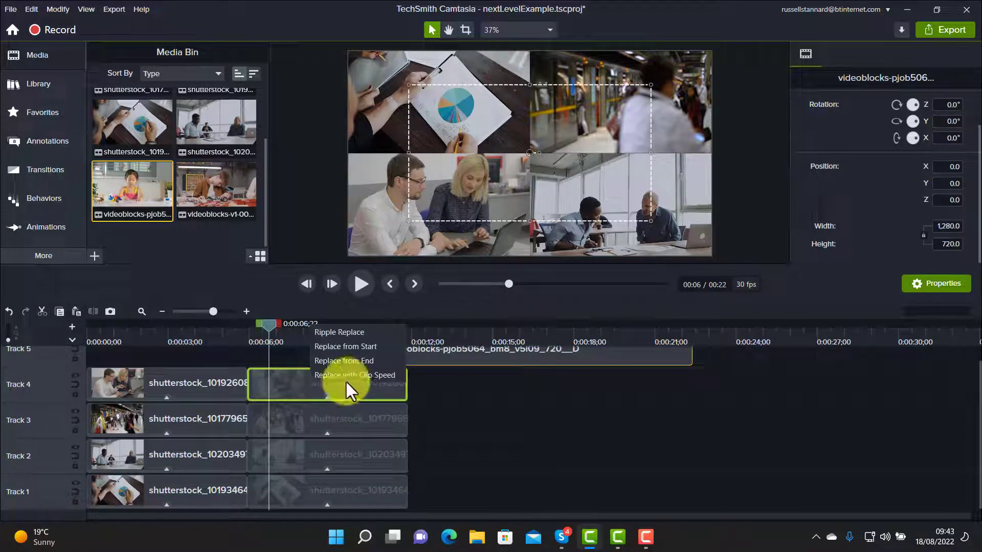
{"action": "left_click", "coordinate": [358, 375]}
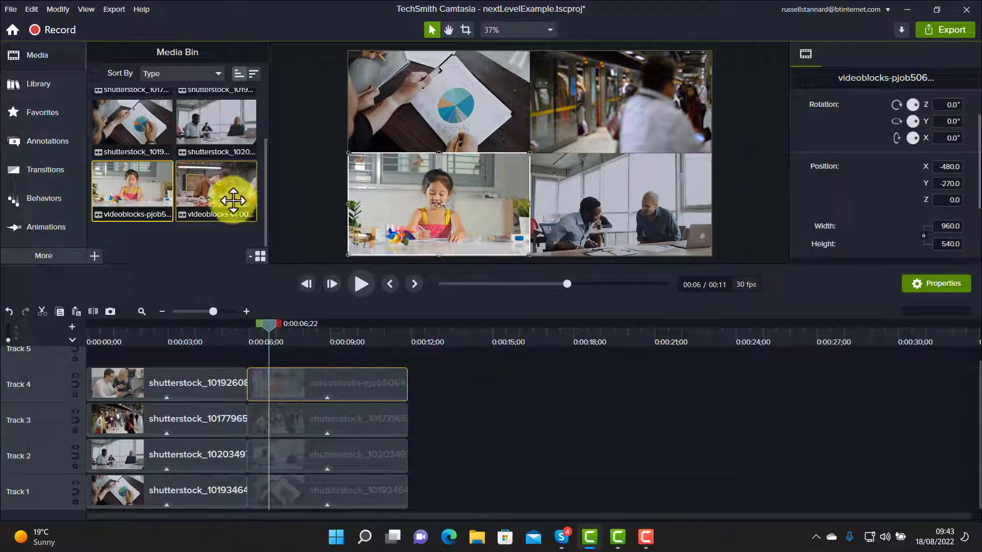
{"action": "left_click_drag", "start_coordinate": [204, 193], "coordinate": [312, 423]}
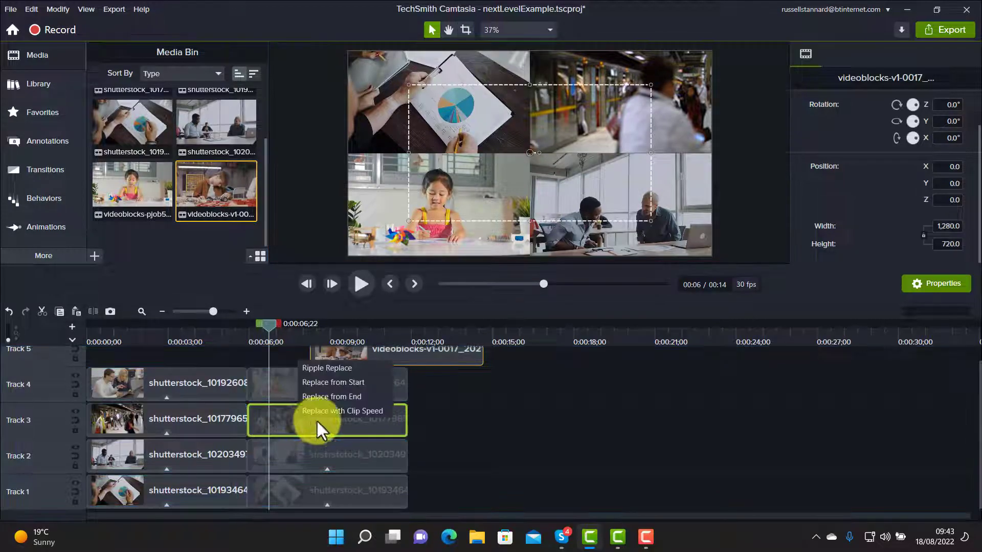
{"action": "left_click", "coordinate": [325, 409]}
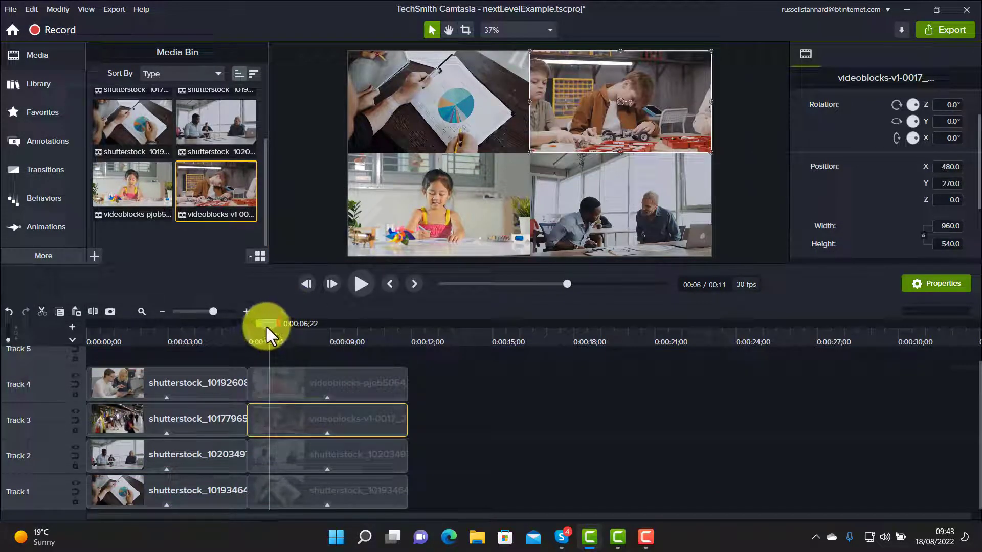
Play the changeover between the two grids from about 0:00:05.
{"action": "left_click_drag", "start_coordinate": [266, 324], "coordinate": [222, 326]}
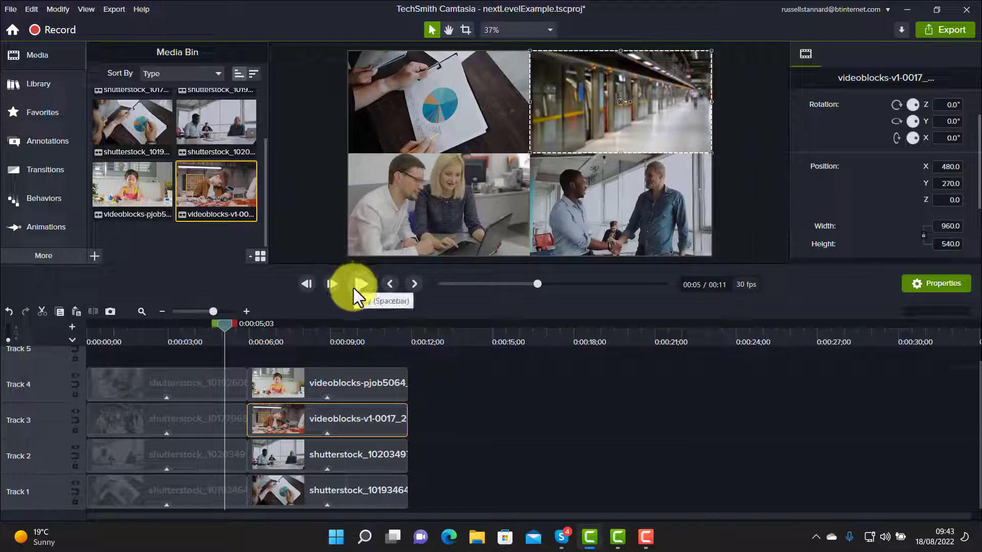
{"action": "left_click", "coordinate": [360, 288]}
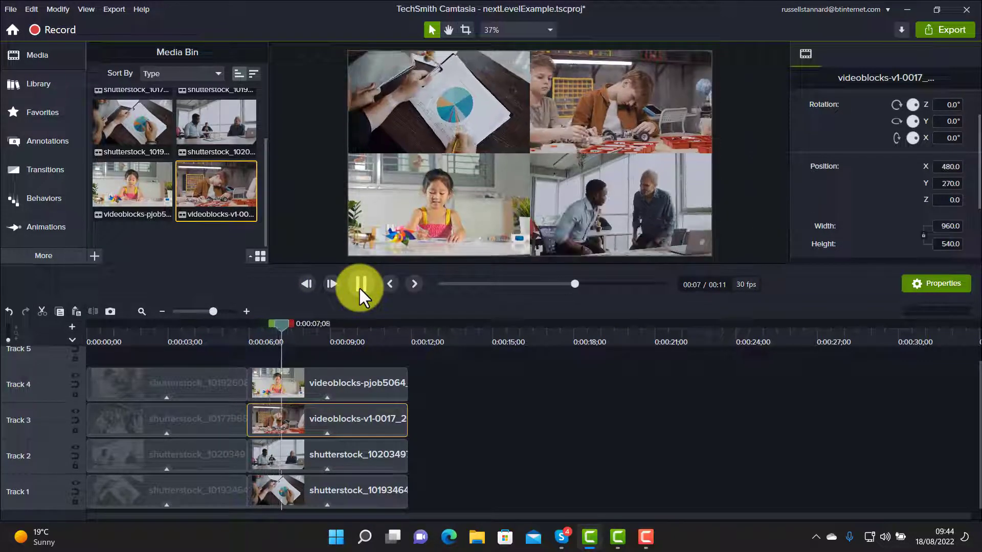
{"action": "left_click", "coordinate": [360, 284]}
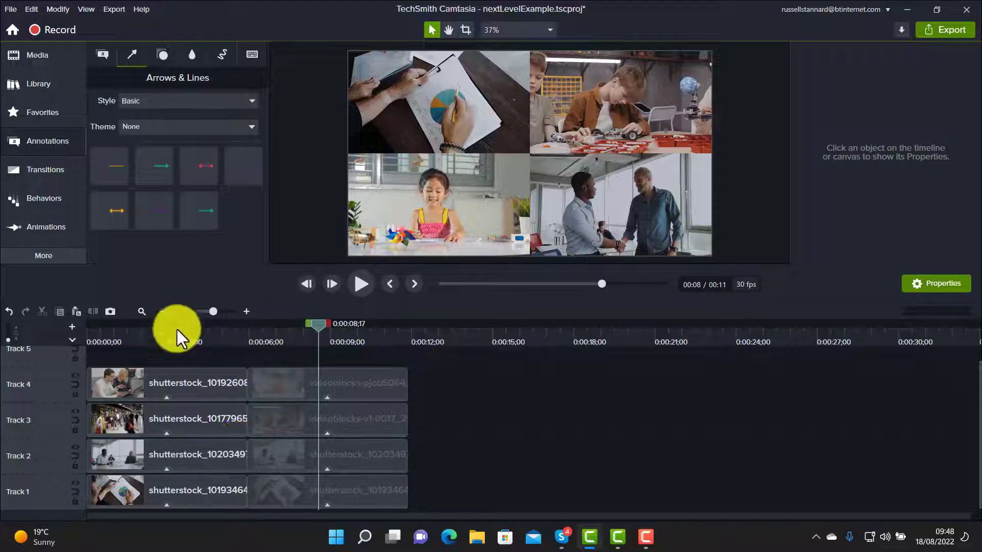
Lock Tracks 1 to 4.
{"action": "left_click", "coordinate": [77, 395]}
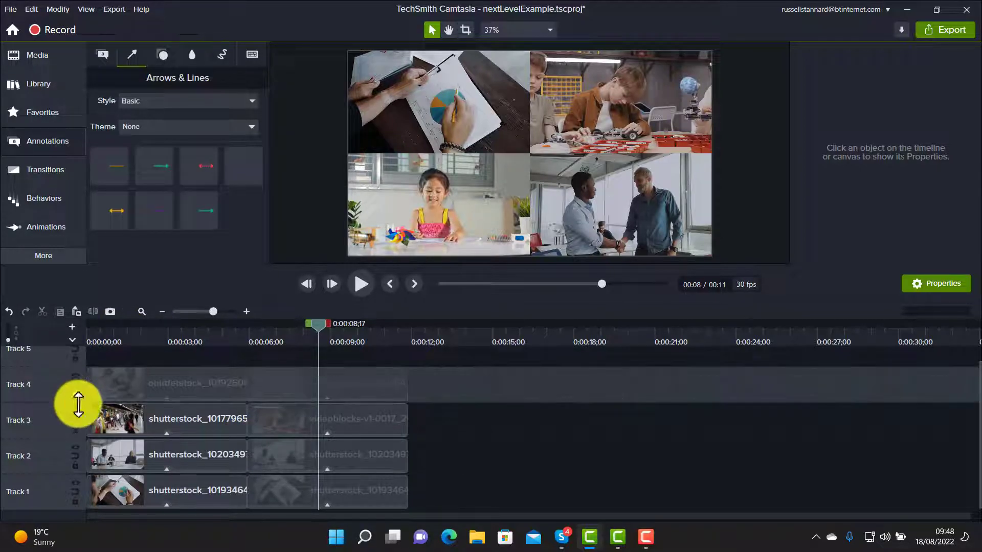
{"action": "left_click", "coordinate": [76, 430]}
{"action": "left_click", "coordinate": [76, 466]}
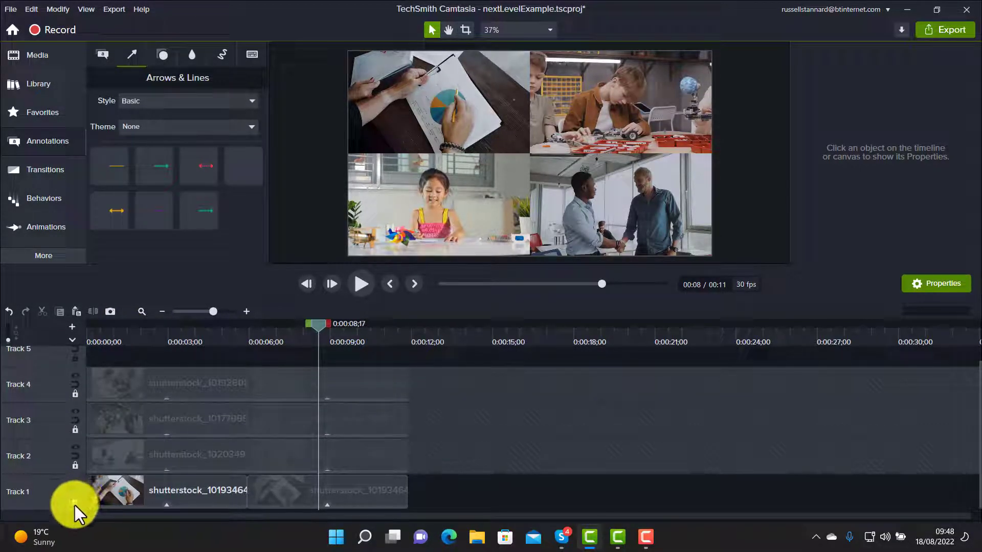
{"action": "left_click", "coordinate": [75, 503]}
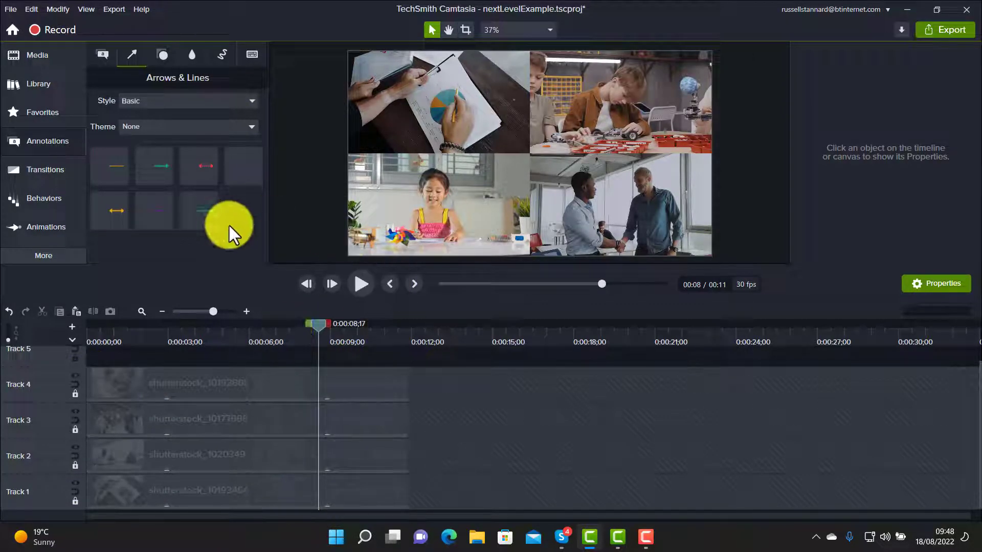
Add a plain line annotation spanning the full canvas width and position it along the horizontal boundary between the clips, at Y 0.
{"action": "left_click", "coordinate": [32, 140]}
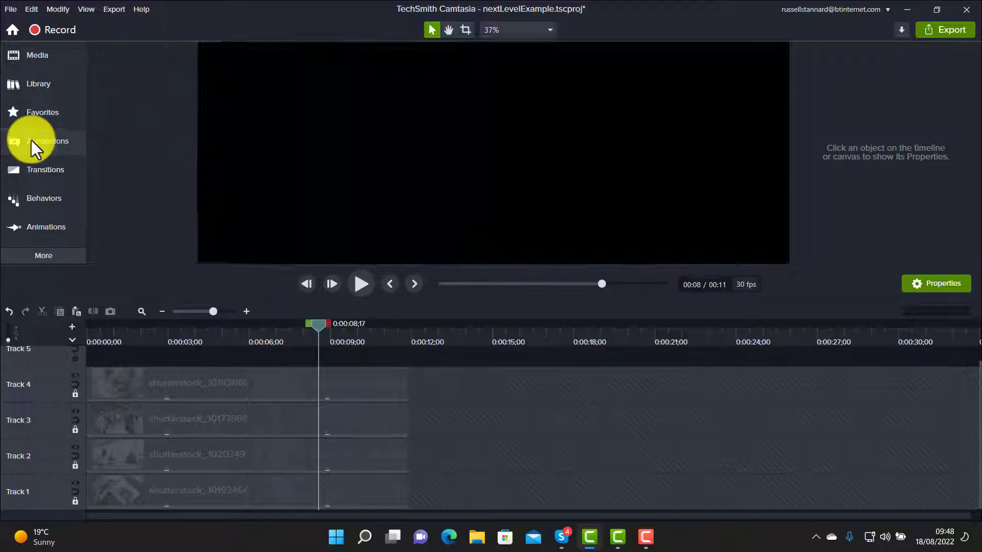
{"action": "left_click", "coordinate": [37, 148]}
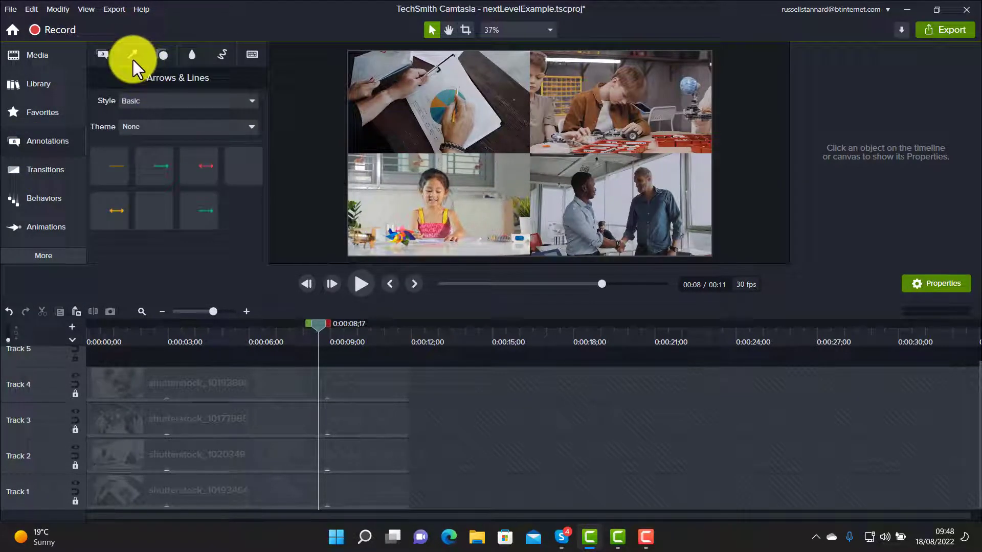
{"action": "left_click_drag", "start_coordinate": [122, 178], "coordinate": [710, 136]}
{"action": "left_click_drag", "start_coordinate": [367, 133], "coordinate": [349, 133]}
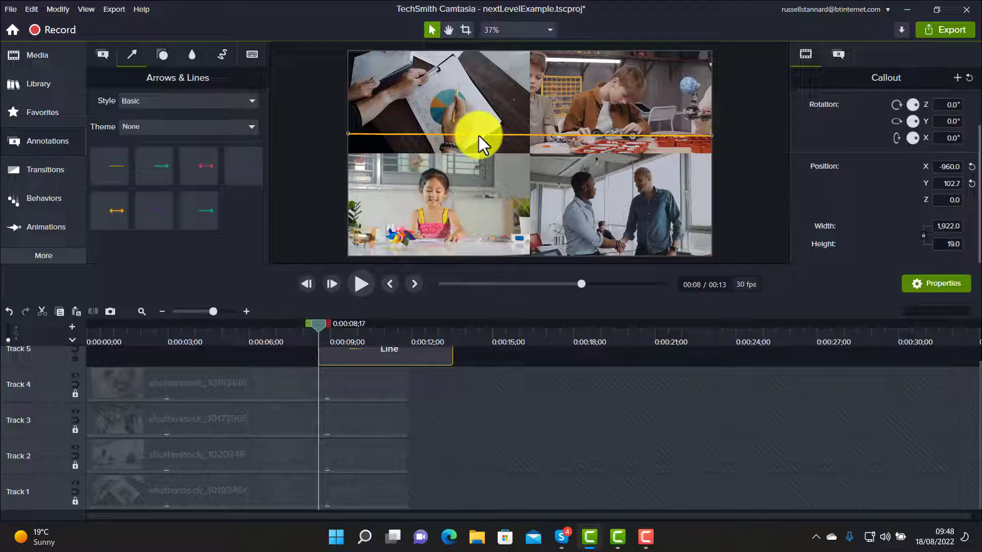
{"action": "left_click_drag", "start_coordinate": [478, 136], "coordinate": [478, 141]}
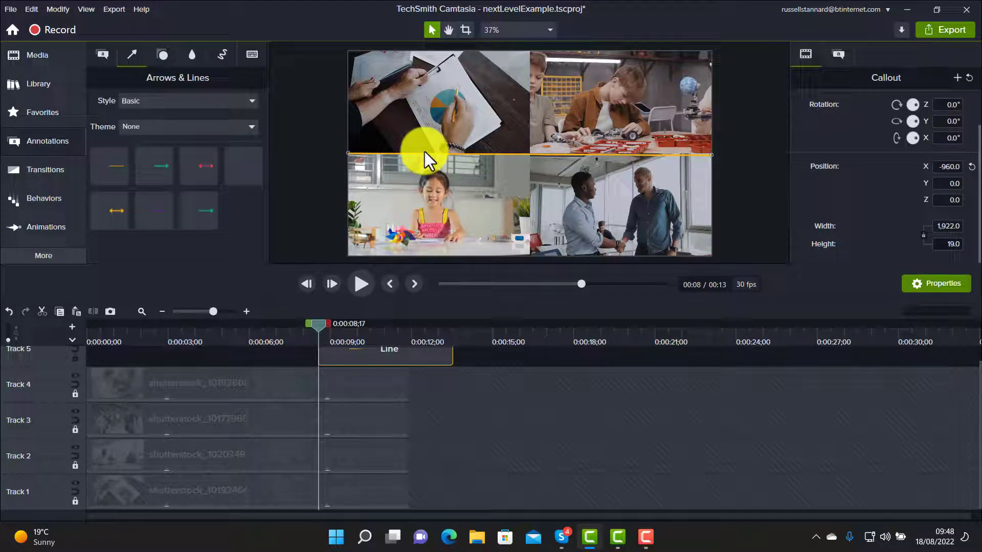
Change the line's color to white and increase its thickness slightly.
{"action": "left_click", "coordinate": [840, 54]}
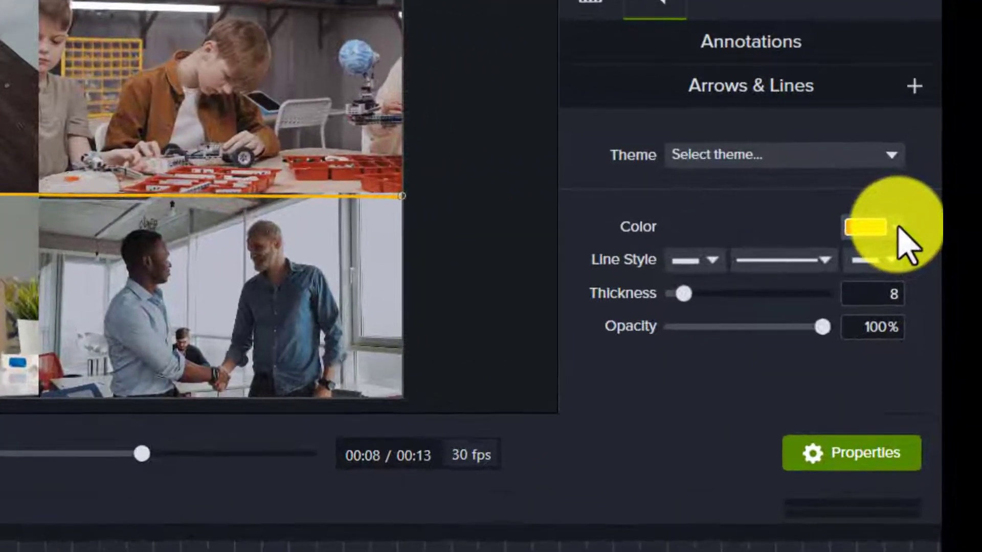
{"action": "left_click", "coordinate": [921, 207]}
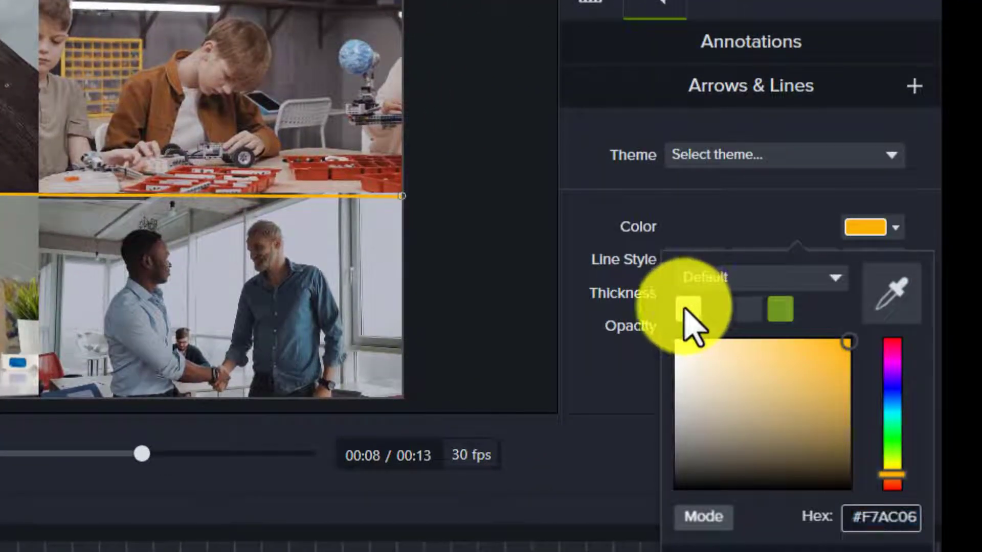
{"action": "left_click", "coordinate": [688, 308]}
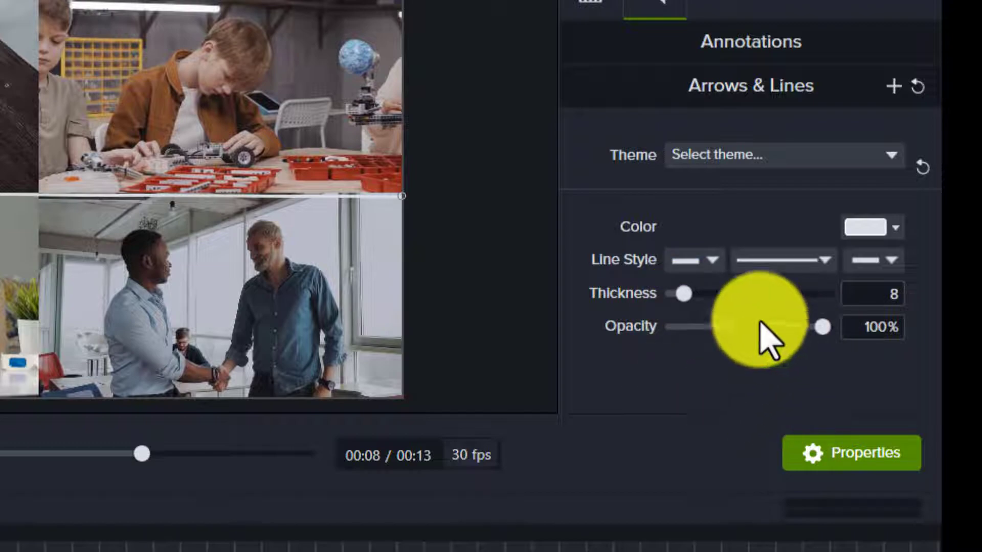
{"action": "left_click_drag", "start_coordinate": [685, 294], "coordinate": [701, 295]}
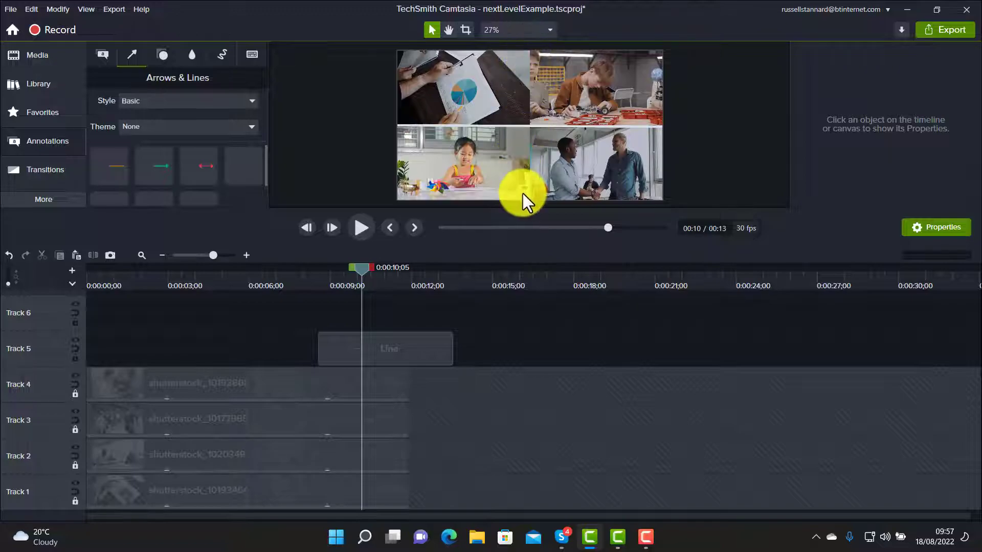
Move the line on Track 5 to the timeline start, extend it to the end of the clips, and lock the track.
{"action": "left_click_drag", "start_coordinate": [416, 351], "coordinate": [115, 348]}
{"action": "left_click_drag", "start_coordinate": [252, 346], "coordinate": [407, 352]}
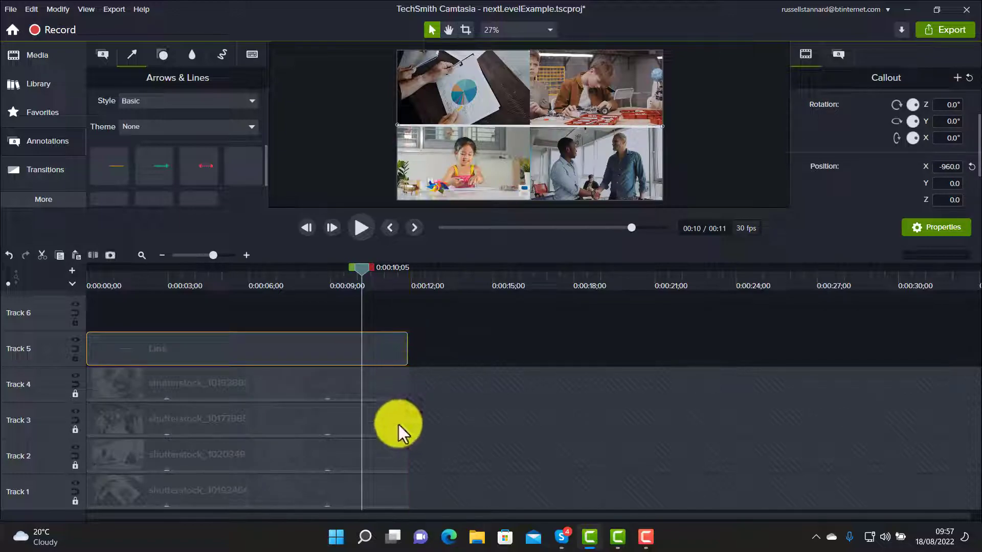
{"action": "left_click_drag", "start_coordinate": [362, 281], "coordinate": [320, 295]}
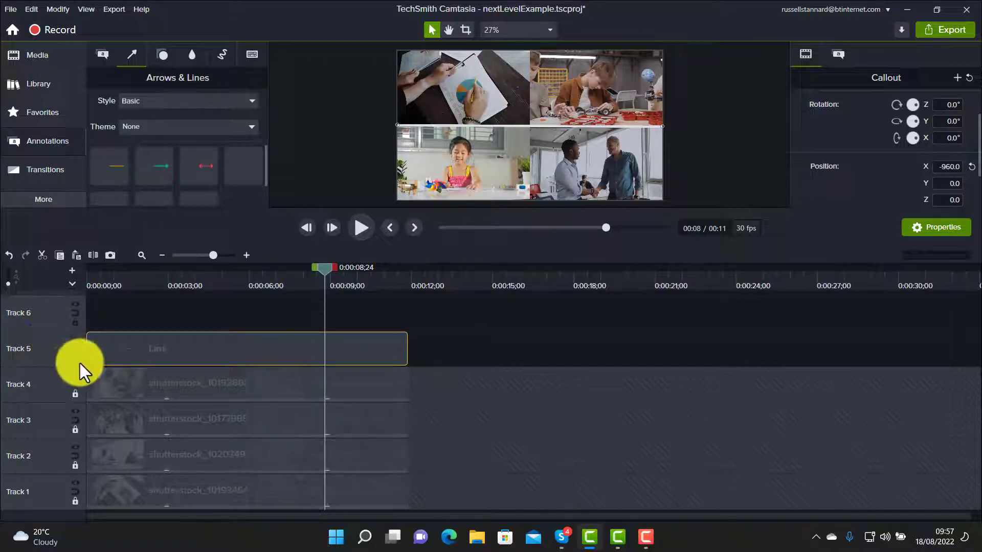
{"action": "key", "text": "Delete"}
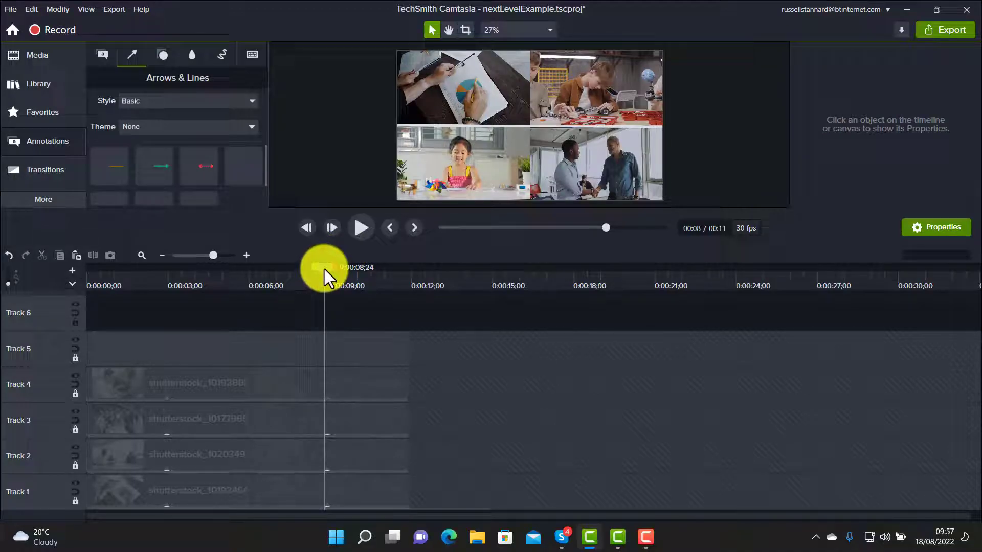
Add a plain line annotation at 0:00:14;06, make it vertical across the full canvas height, and centre it at X 0, Y 540.
{"action": "left_click_drag", "start_coordinate": [324, 269], "coordinate": [470, 299]}
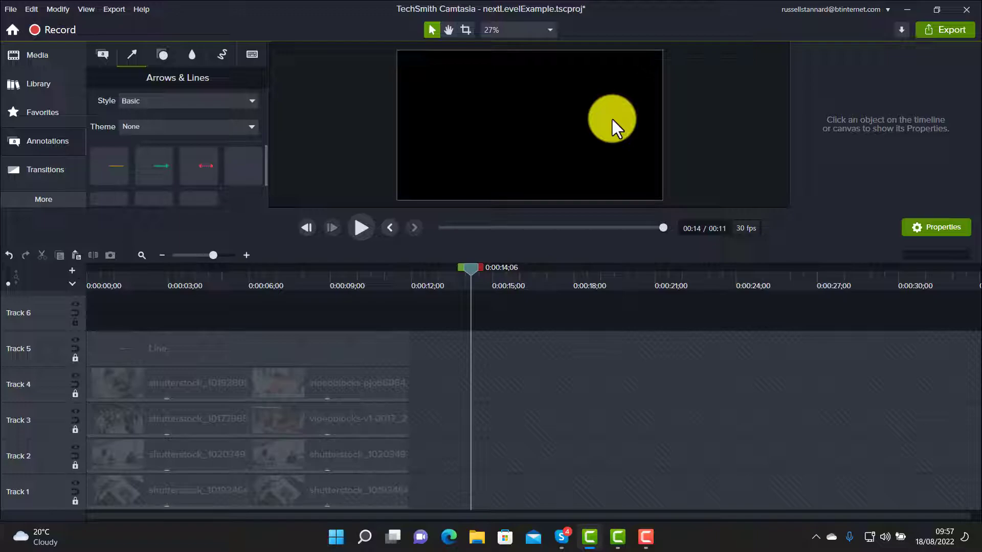
{"action": "mouse_move", "coordinate": [120, 164]}
{"action": "left_mouse_down"}
{"action": "mouse_move", "coordinate": [109, 175]}
{"action": "mouse_move", "coordinate": [497, 129]}
{"action": "mouse_move", "coordinate": [464, 123]}
{"action": "mouse_move", "coordinate": [489, 134]}
{"action": "left_mouse_up"}
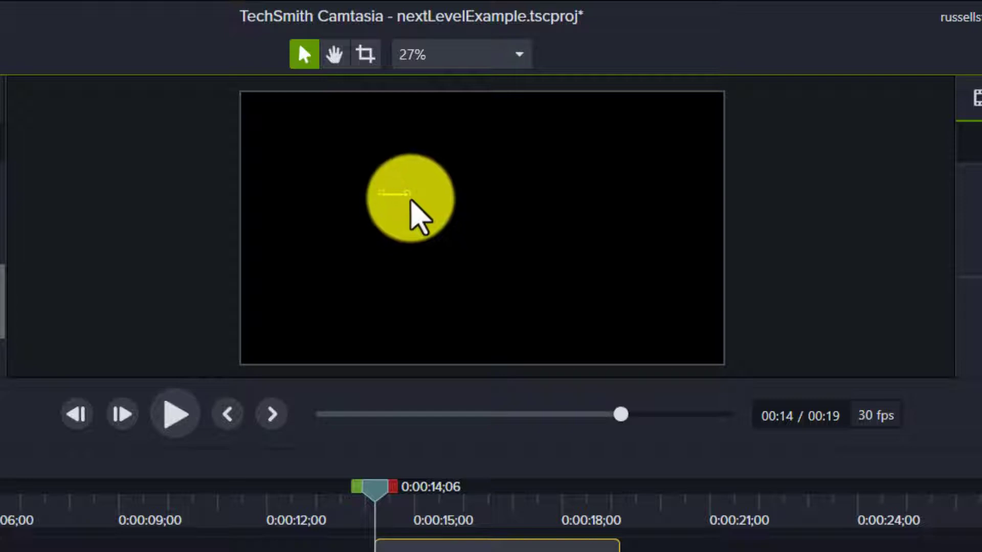
{"action": "mouse_move", "coordinate": [406, 194]}
{"action": "left_mouse_down"}
{"action": "mouse_move", "coordinate": [417, 219]}
{"action": "mouse_move", "coordinate": [377, 278]}
{"action": "mouse_move", "coordinate": [373, 350]}
{"action": "mouse_move", "coordinate": [386, 356]}
{"action": "left_mouse_up"}
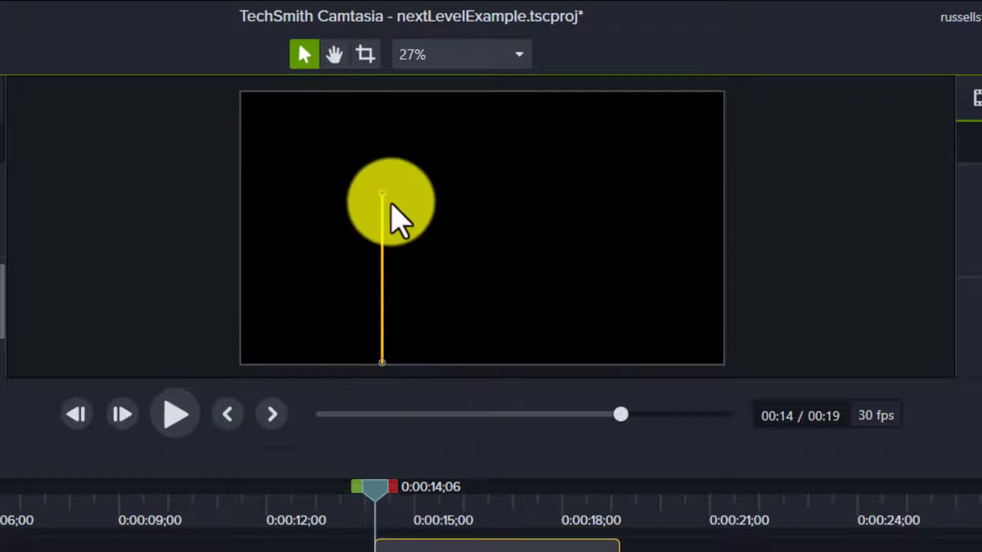
{"action": "left_click_drag", "start_coordinate": [382, 194], "coordinate": [381, 102]}
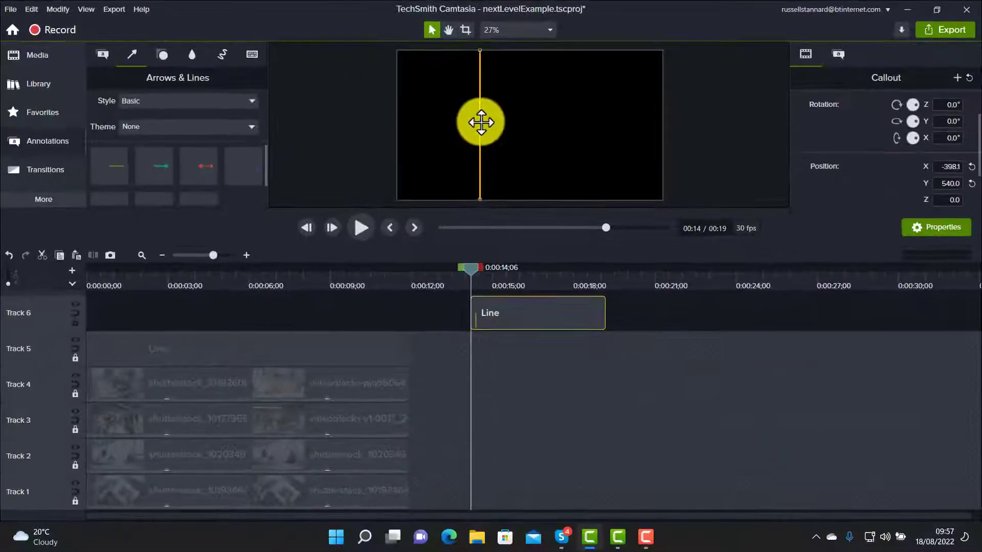
{"action": "left_click_drag", "start_coordinate": [481, 122], "coordinate": [529, 138]}
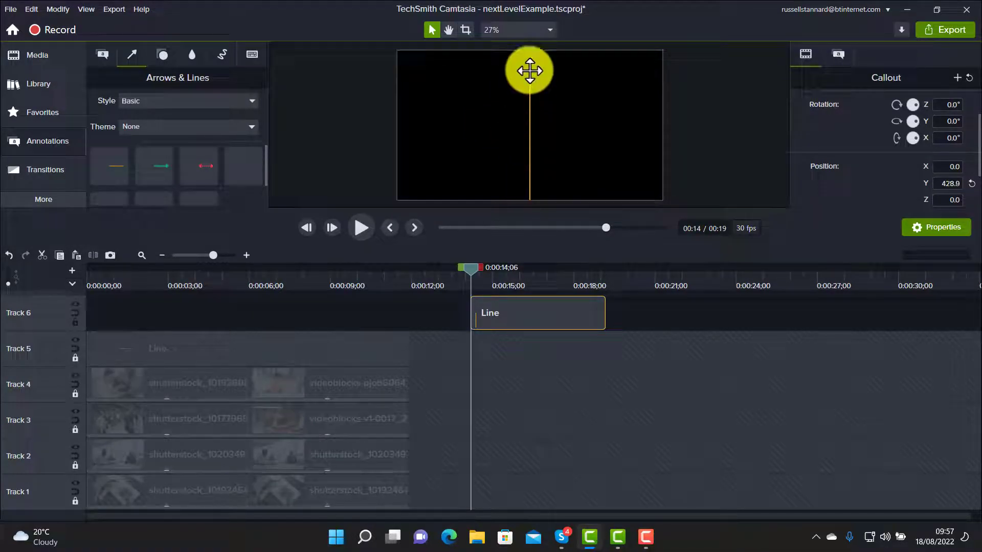
{"action": "left_click", "coordinate": [529, 61]}
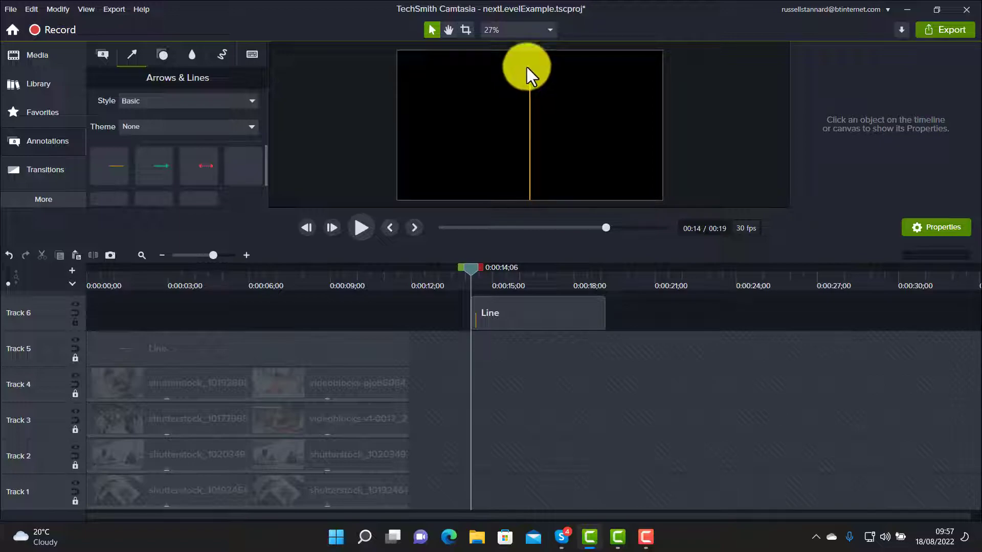
{"action": "left_click", "coordinate": [532, 96]}
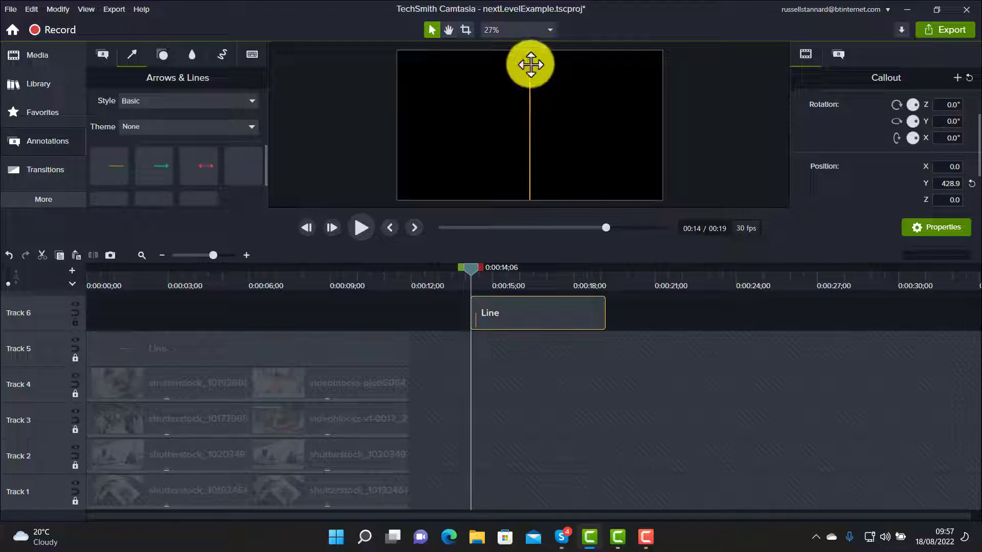
{"action": "left_click_drag", "start_coordinate": [531, 64], "coordinate": [529, 55]}
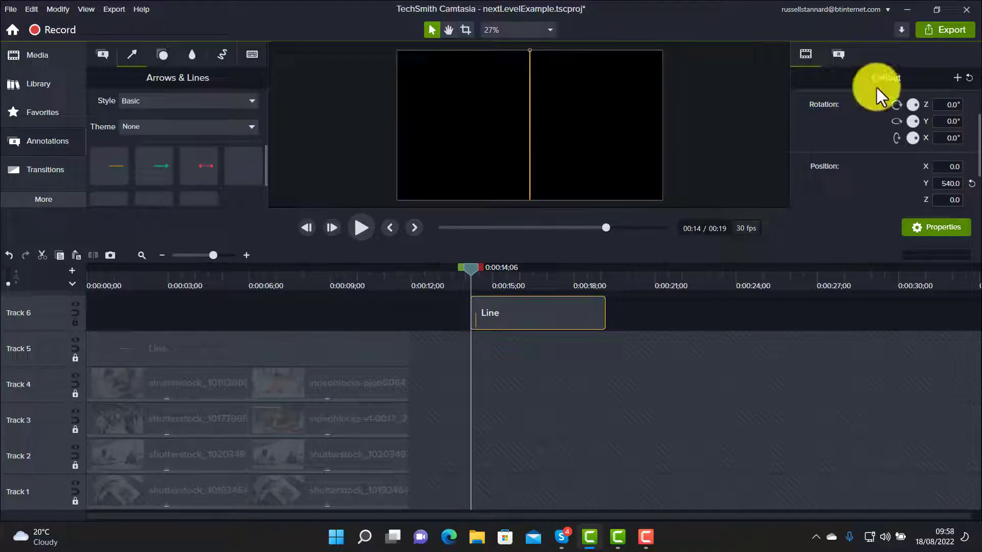
Change the vertical line's color to white and set its thickness to 18.
{"action": "left_click", "coordinate": [836, 53]}
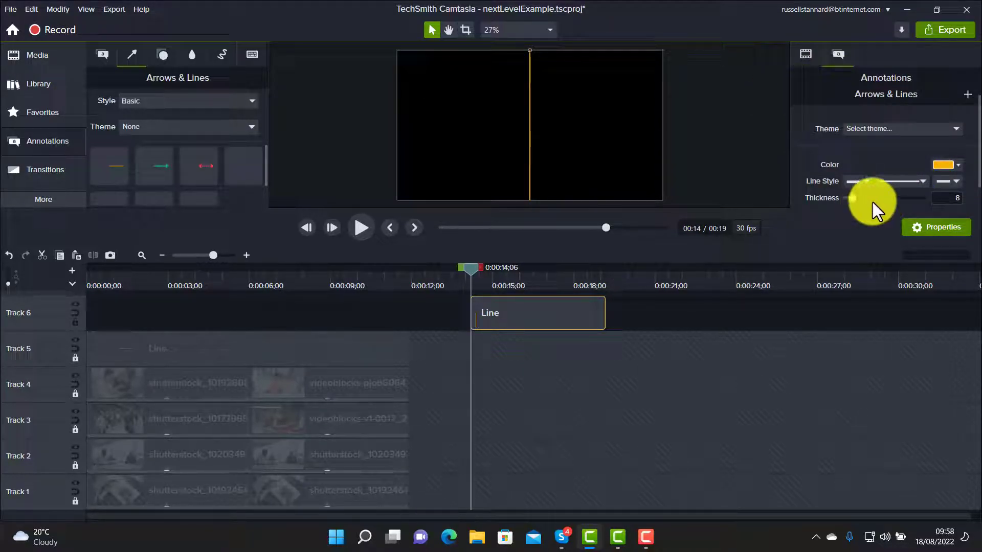
{"action": "left_click", "coordinate": [946, 167]}
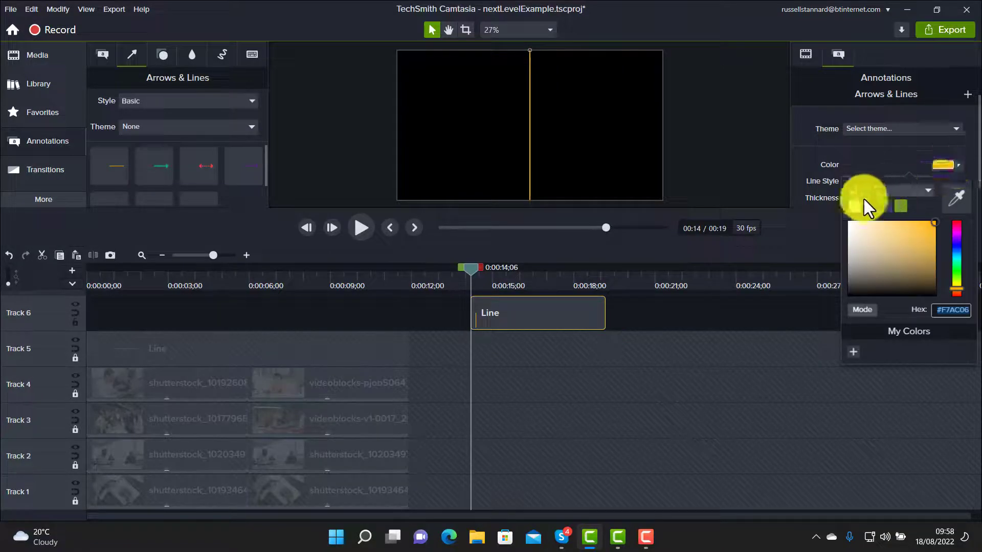
{"action": "left_click", "coordinate": [852, 205]}
{"action": "left_click_drag", "start_coordinate": [854, 201], "coordinate": [862, 201]}
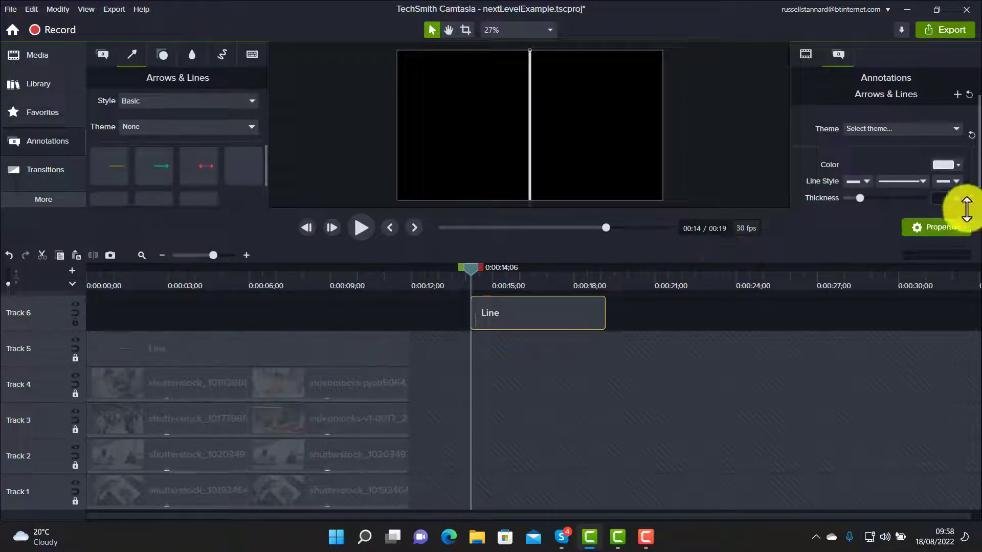
Make the Track 6 line span from the timeline start to the end of the clips, and unlock Tracks 1 to 5.
{"action": "left_click_drag", "start_coordinate": [533, 329], "coordinate": [121, 320]}
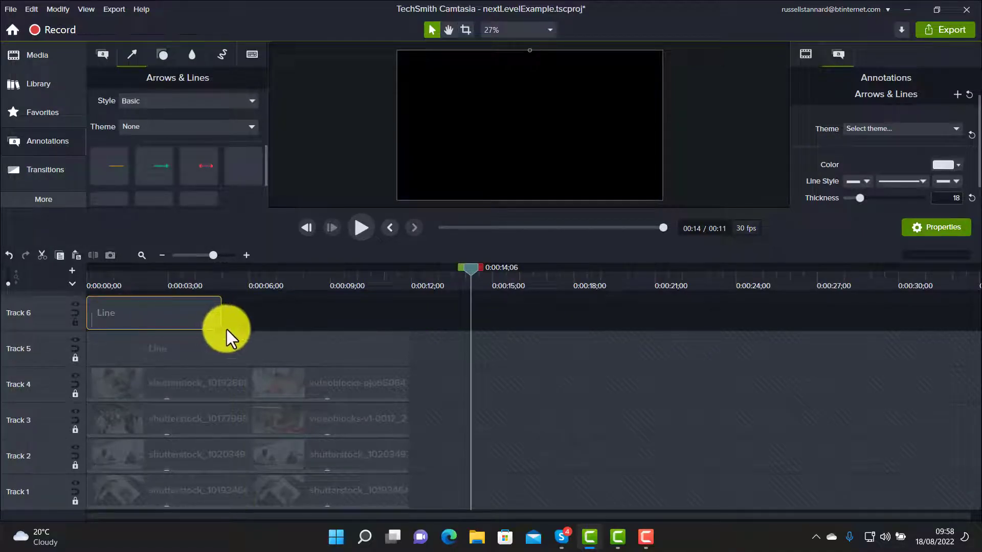
{"action": "left_click_drag", "start_coordinate": [225, 311], "coordinate": [403, 334]}
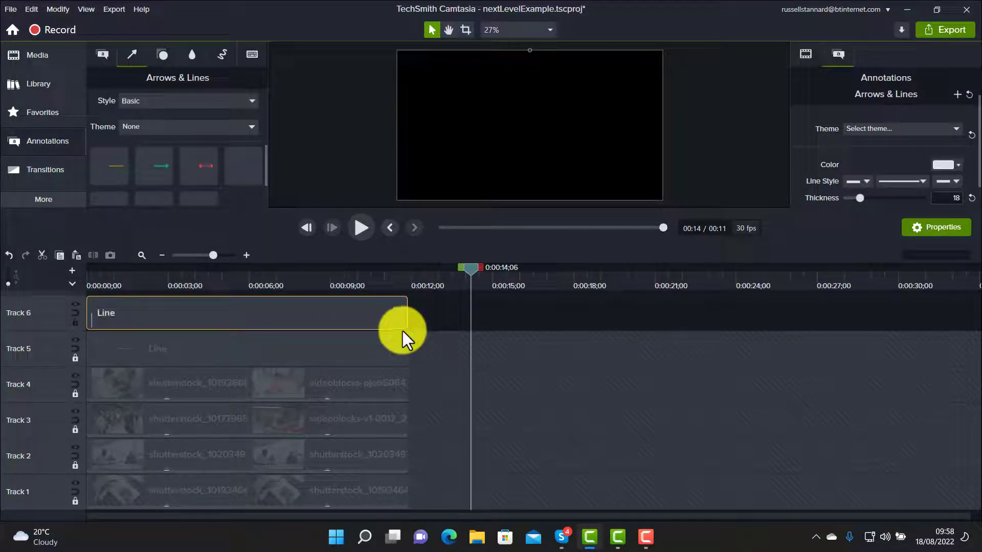
{"action": "left_click", "coordinate": [76, 358]}
{"action": "left_click", "coordinate": [75, 394]}
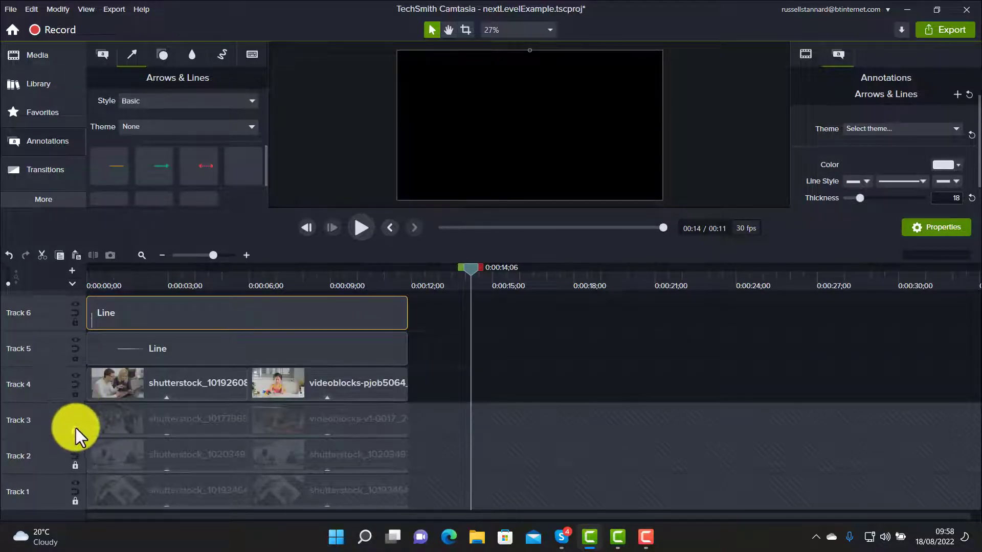
{"action": "left_click", "coordinate": [76, 429]}
{"action": "left_click", "coordinate": [74, 465]}
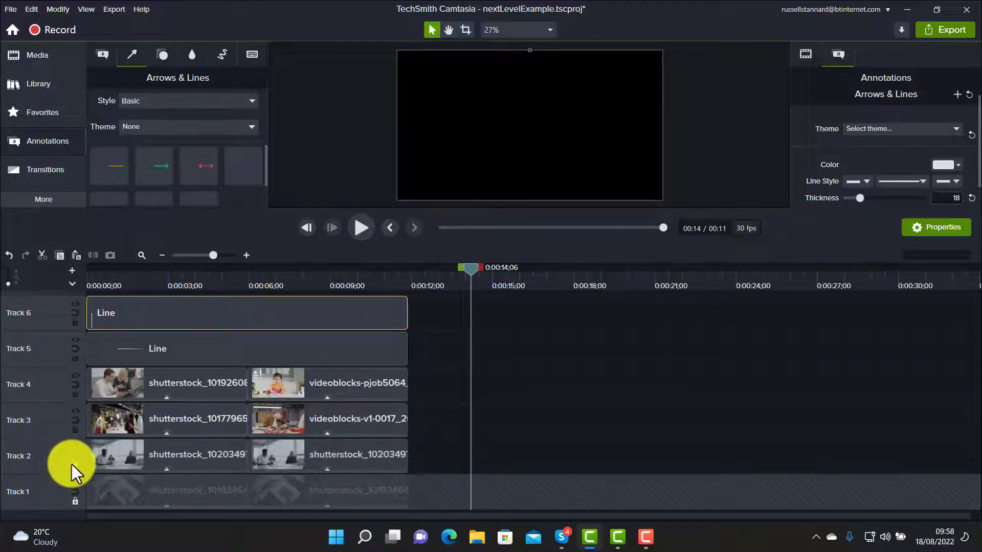
{"action": "left_click", "coordinate": [75, 501]}
Set the thickness of both the horizontal line on Track 5 and the vertical line on Track 6 to 20.
{"action": "left_click_drag", "start_coordinate": [474, 269], "coordinate": [189, 270]}
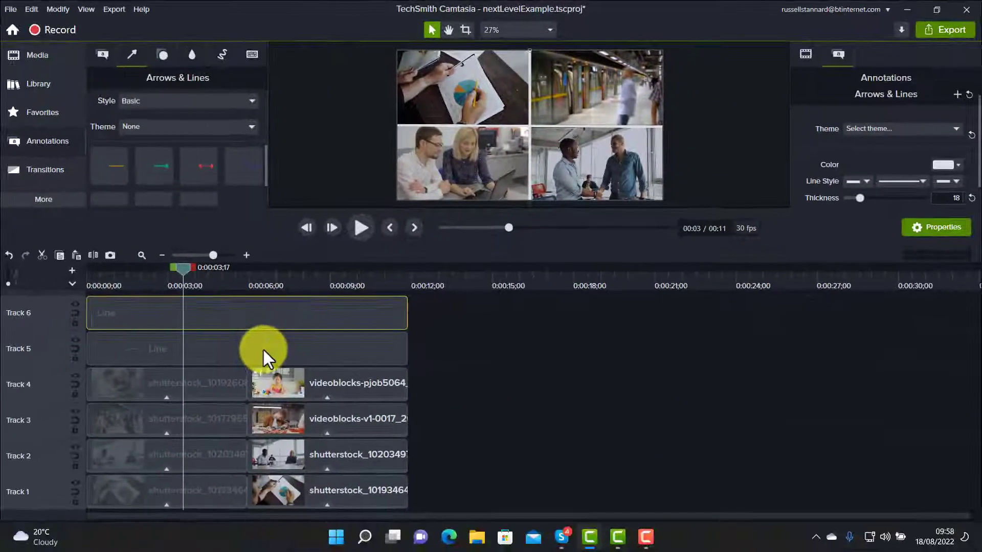
{"action": "left_click", "coordinate": [265, 348]}
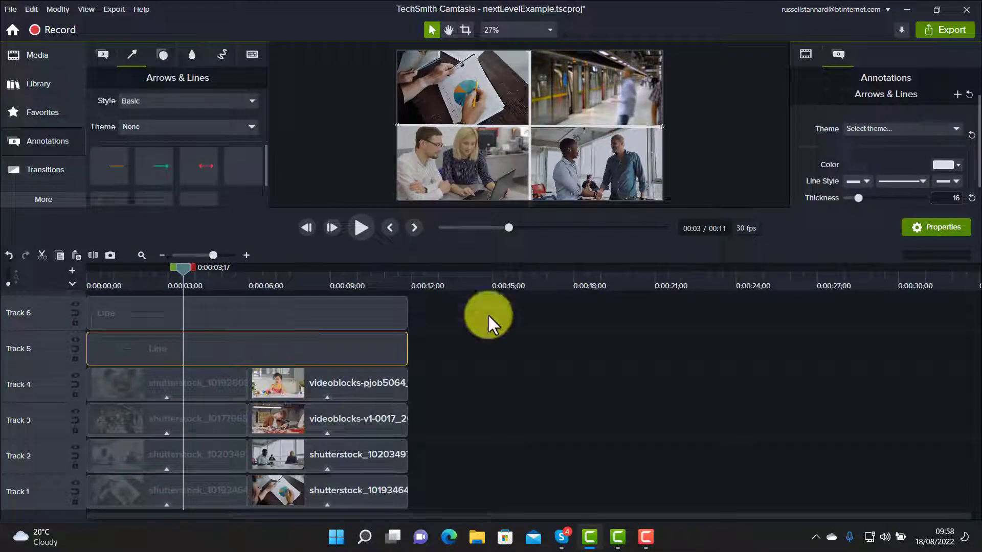
{"action": "left_click", "coordinate": [956, 198]}
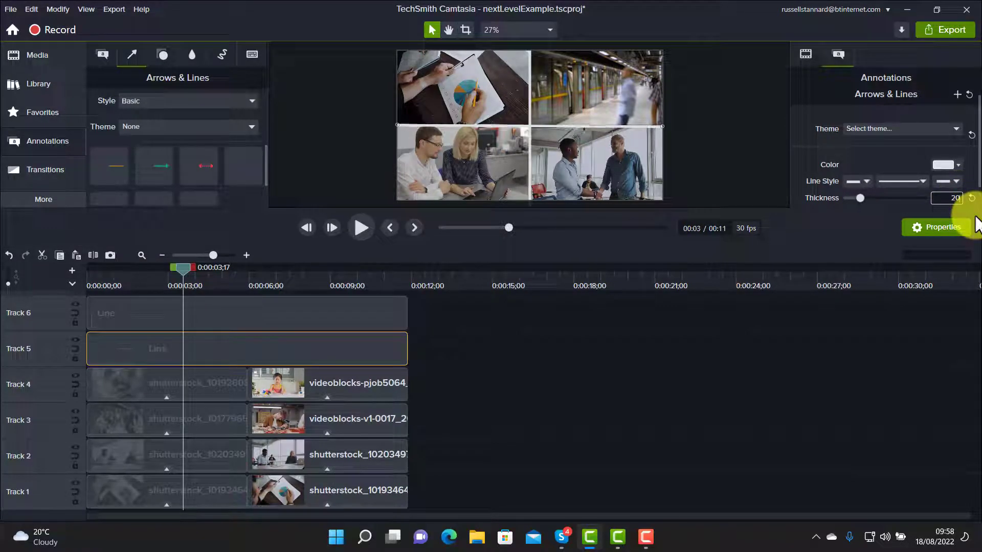
{"action": "left_click", "coordinate": [338, 308]}
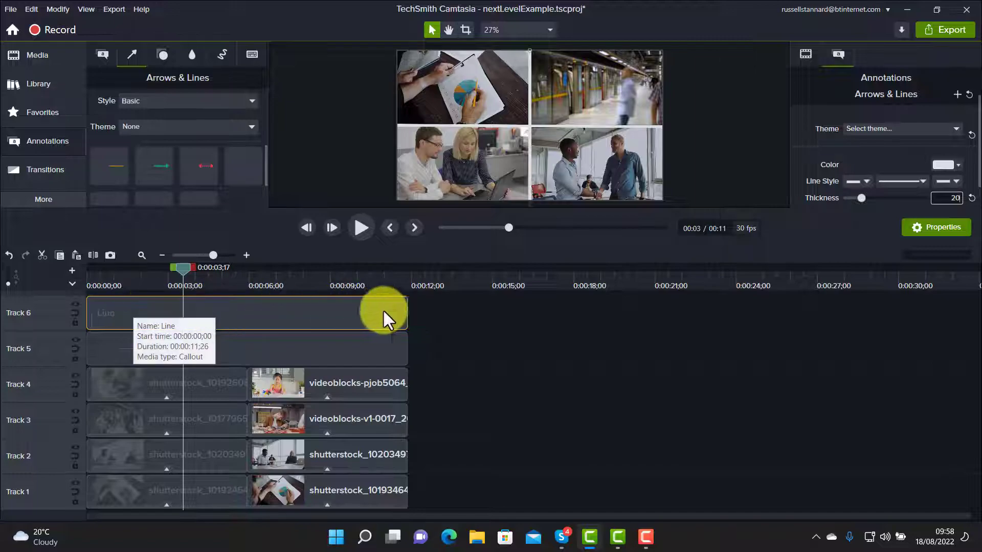
Play the project from the start and scrub through its opening seconds to check how the dividing lines animate in.
{"action": "left_click_drag", "start_coordinate": [182, 268], "coordinate": [336, 349]}
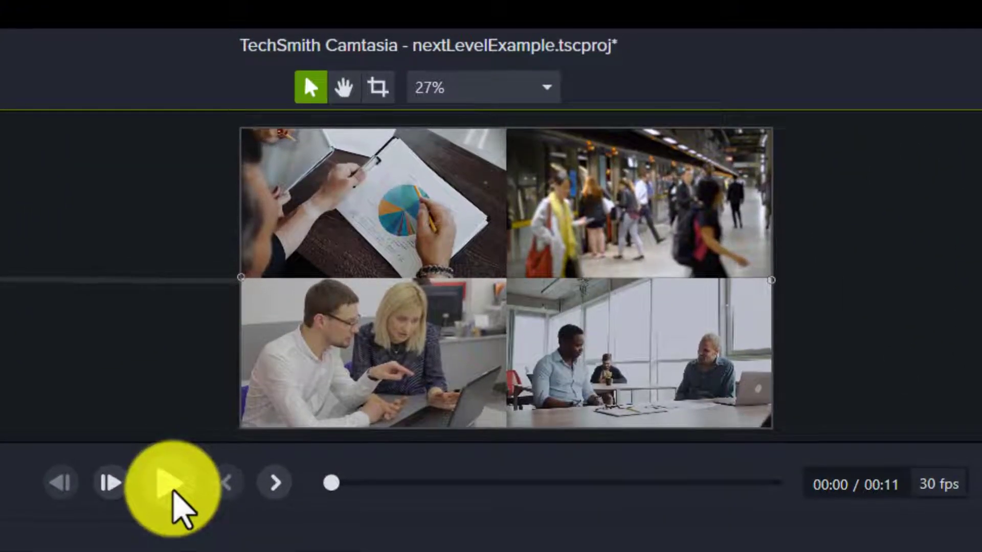
{"action": "left_click", "coordinate": [362, 229]}
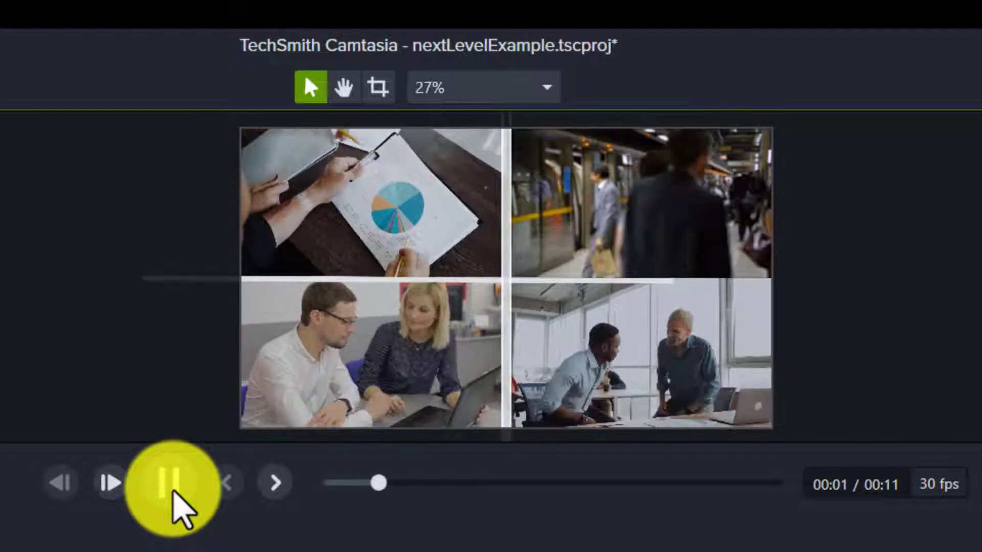
{"action": "left_click", "coordinate": [233, 276]}
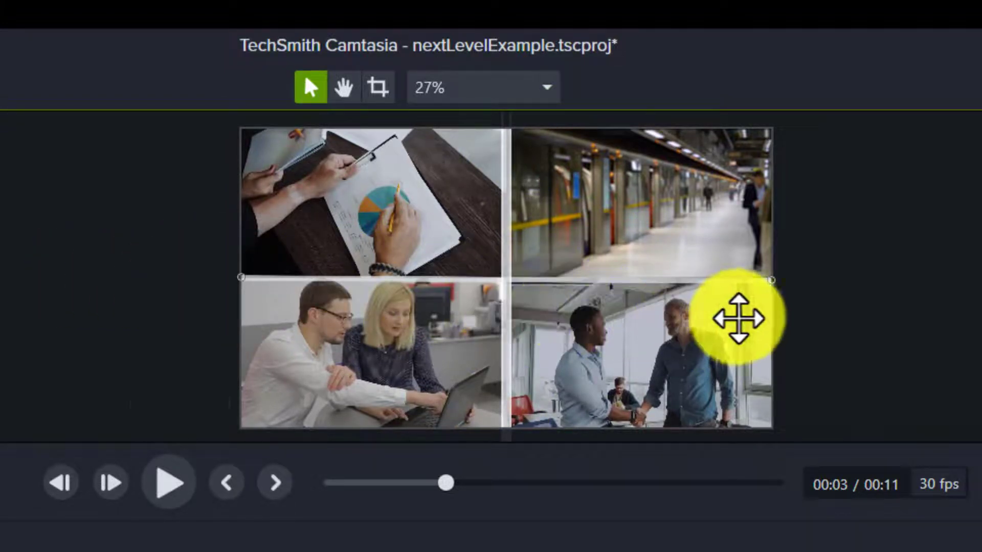
{"action": "left_click", "coordinate": [93, 274]}
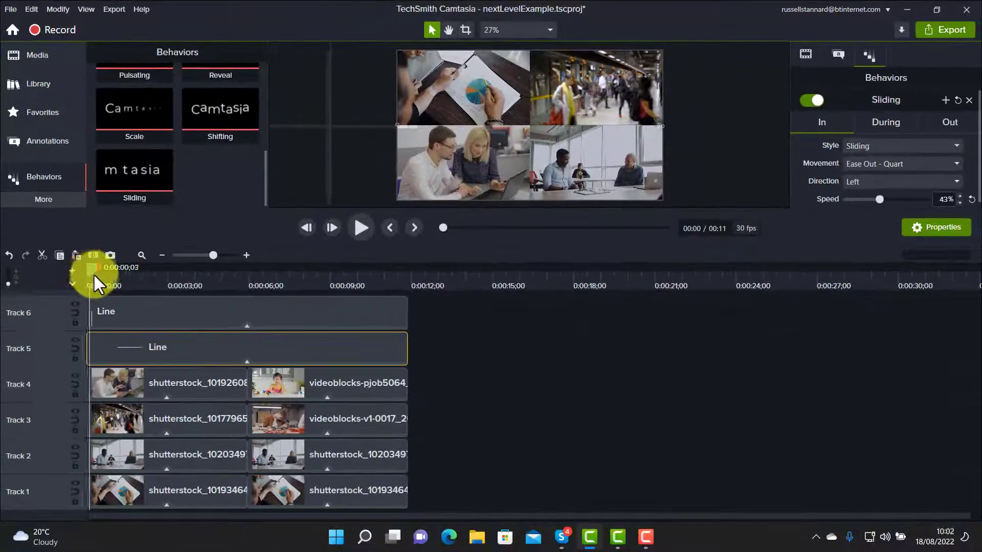
{"action": "left_click_drag", "start_coordinate": [93, 274], "coordinate": [152, 298]}
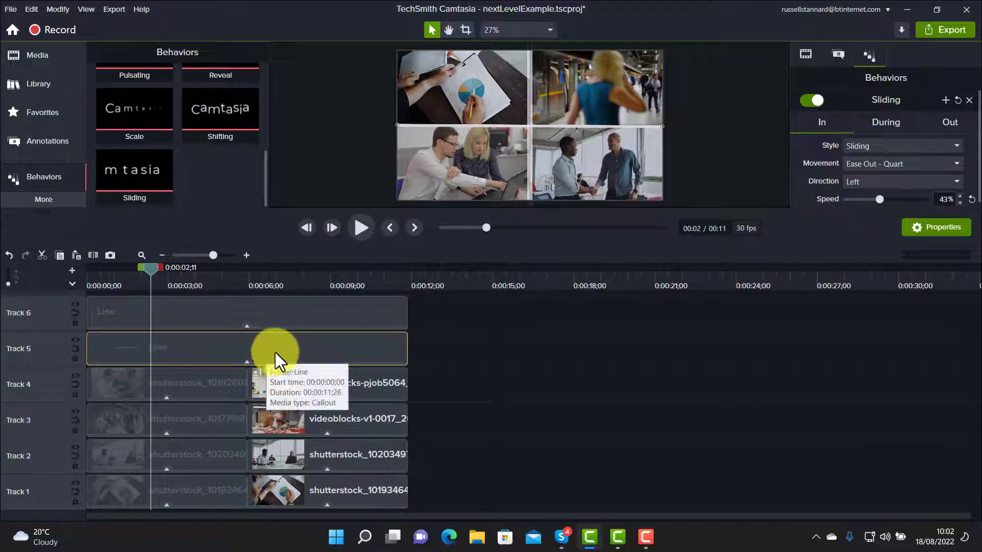
Increase the thickness of the horizontal line on Track 5 to 41.
{"action": "left_click", "coordinate": [274, 315]}
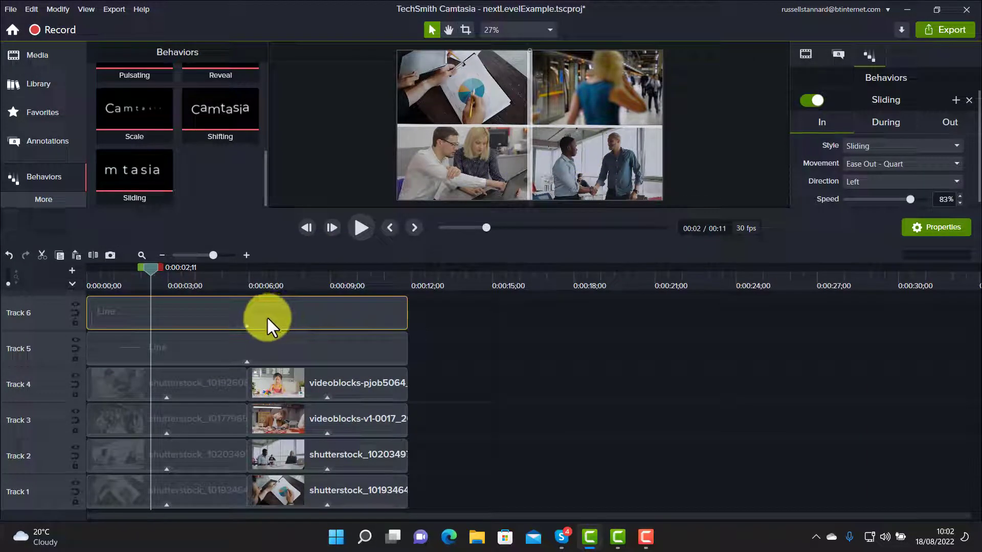
{"action": "left_click", "coordinate": [319, 345]}
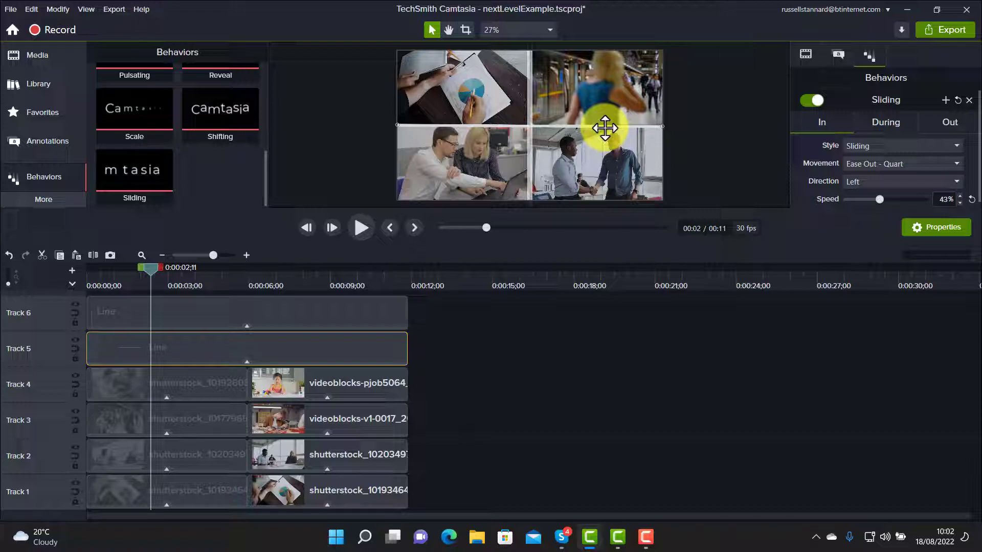
{"action": "left_click", "coordinate": [837, 53]}
{"action": "left_click_drag", "start_coordinate": [863, 196], "coordinate": [879, 199]}
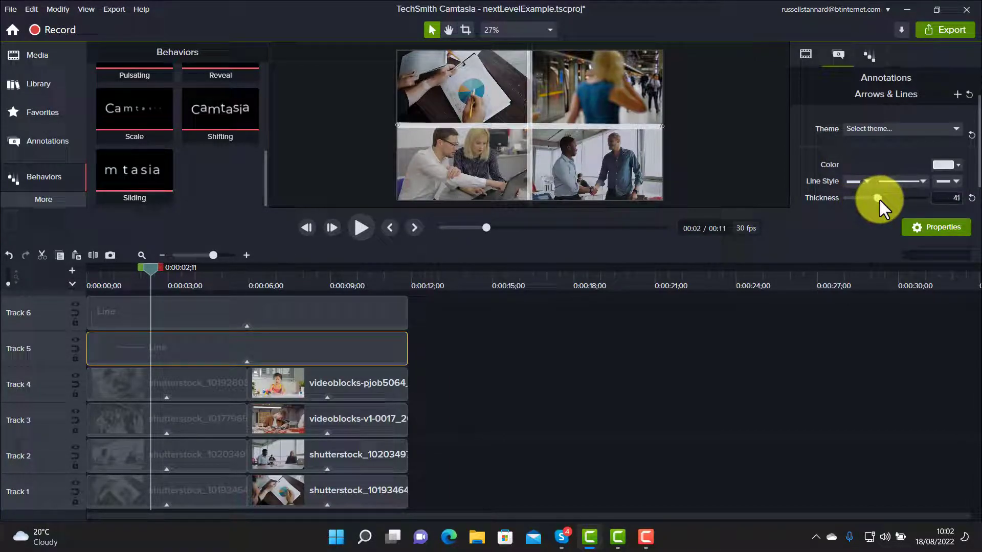
Play the timeline from the start to preview the thicker horizontal line over the split-screen clips.
{"action": "left_click_drag", "start_coordinate": [148, 269], "coordinate": [78, 267]}
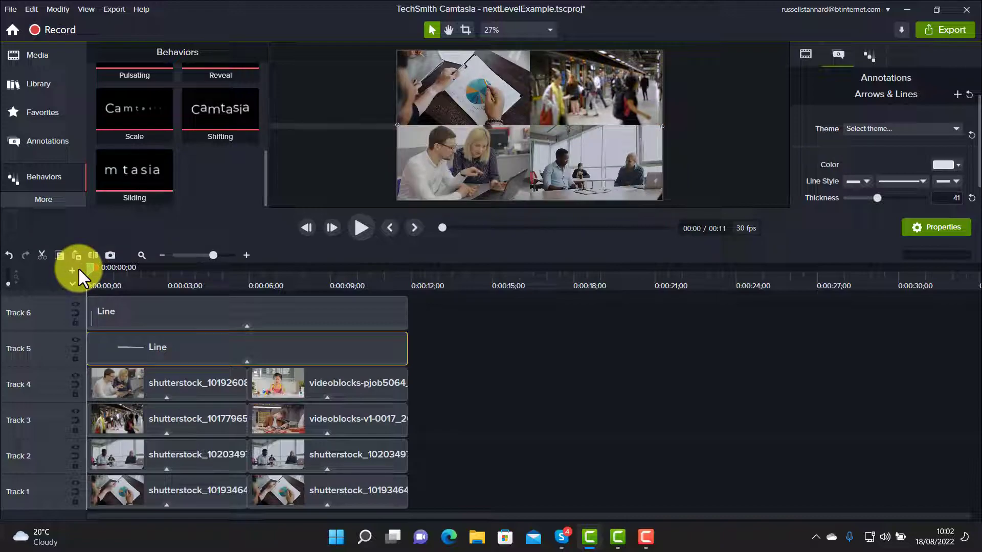
{"action": "mouse_move", "coordinate": [79, 268]}
{"action": "left_mouse_down"}
{"action": "mouse_move", "coordinate": [162, 296]}
{"action": "mouse_move", "coordinate": [76, 284]}
{"action": "left_mouse_up"}
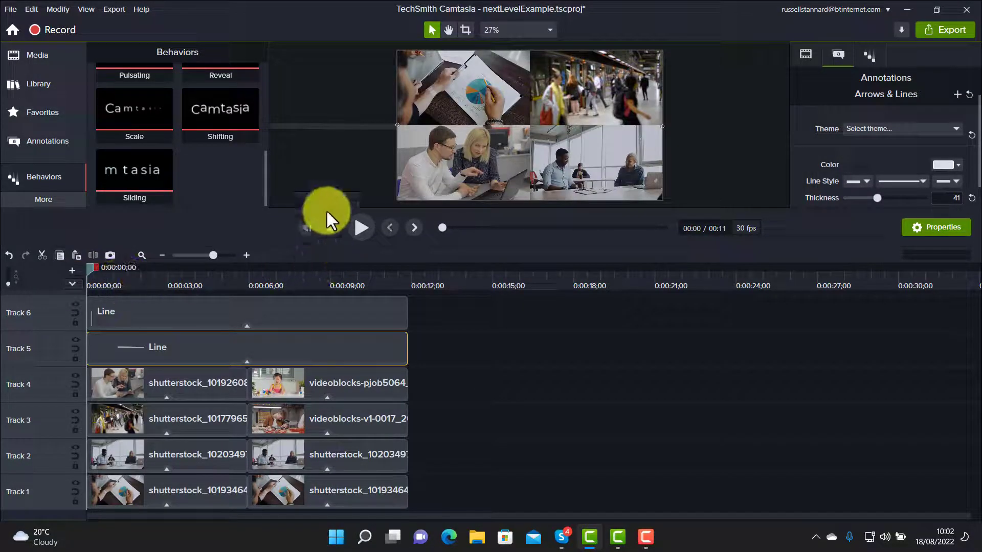
{"action": "left_click", "coordinate": [358, 229]}
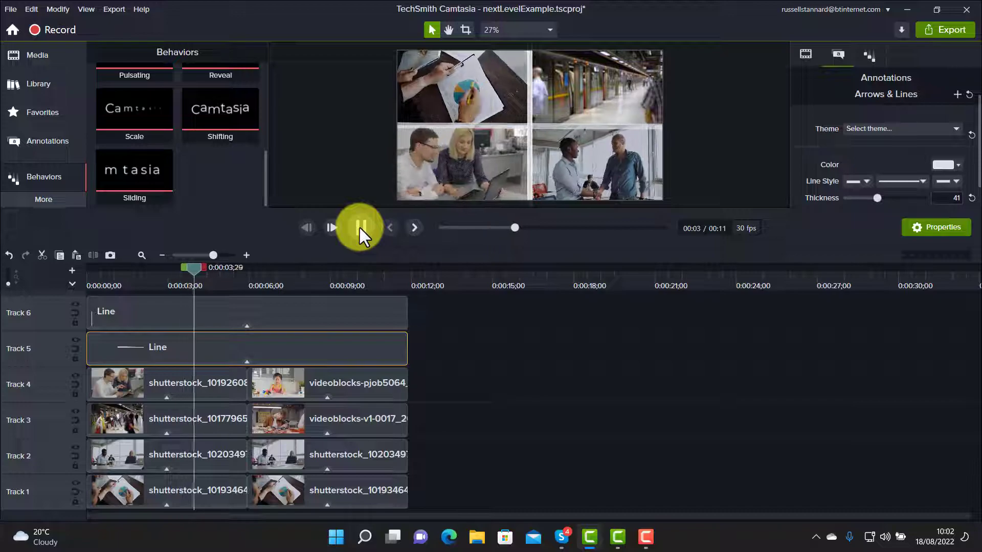
{"action": "left_click", "coordinate": [360, 227]}
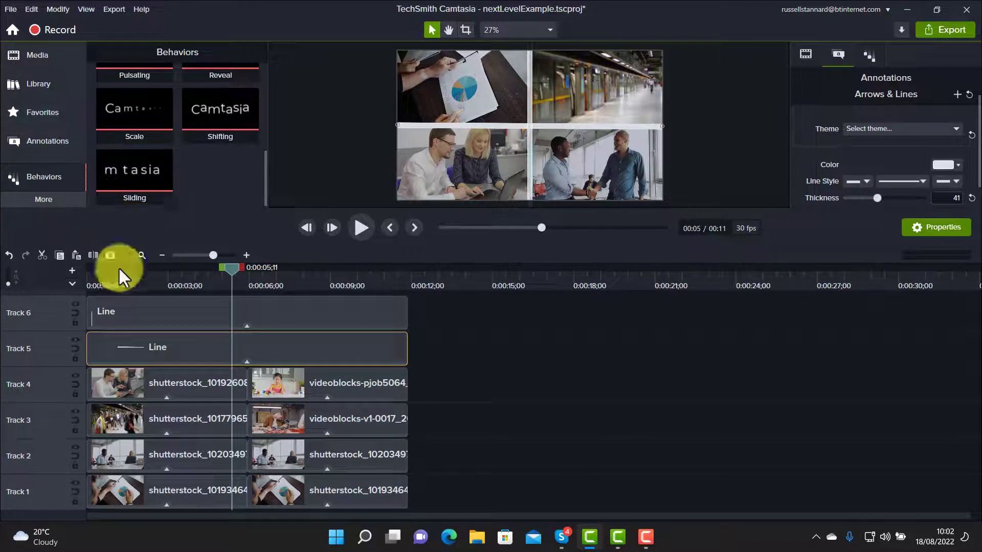
Remove the Sliding behavior from both the vertical line on Track 6 and the horizontal line on Track 5.
{"action": "left_click", "coordinate": [264, 318]}
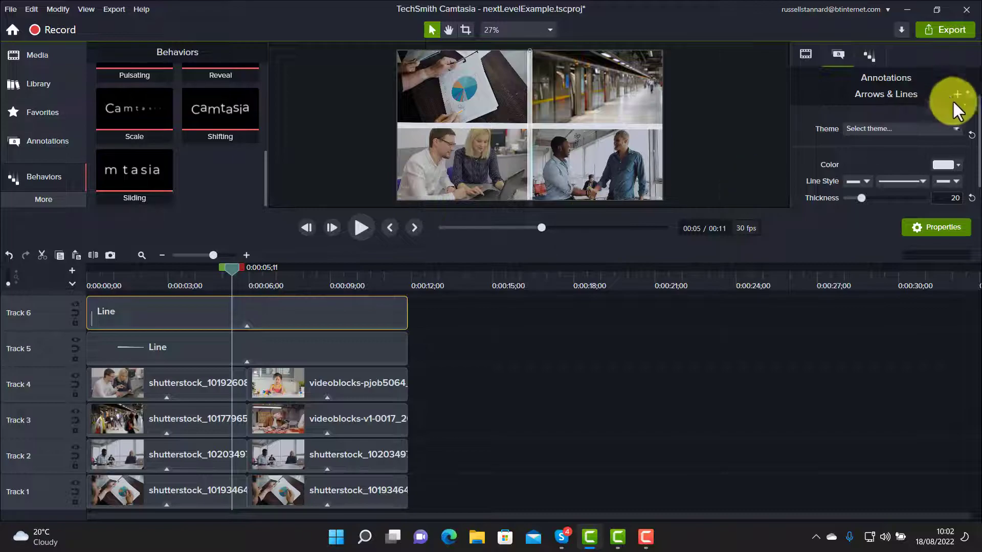
{"action": "left_click", "coordinate": [873, 58]}
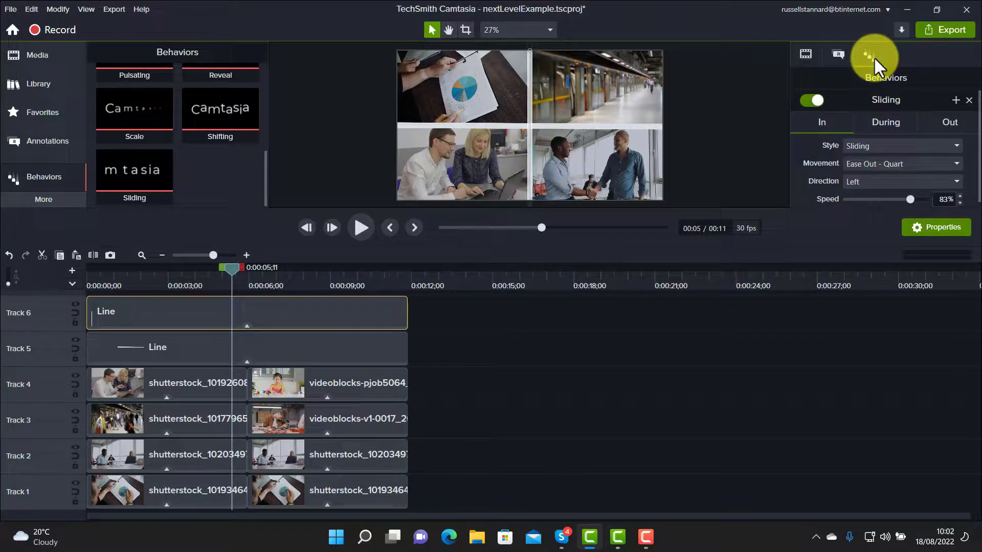
{"action": "left_click", "coordinate": [970, 100]}
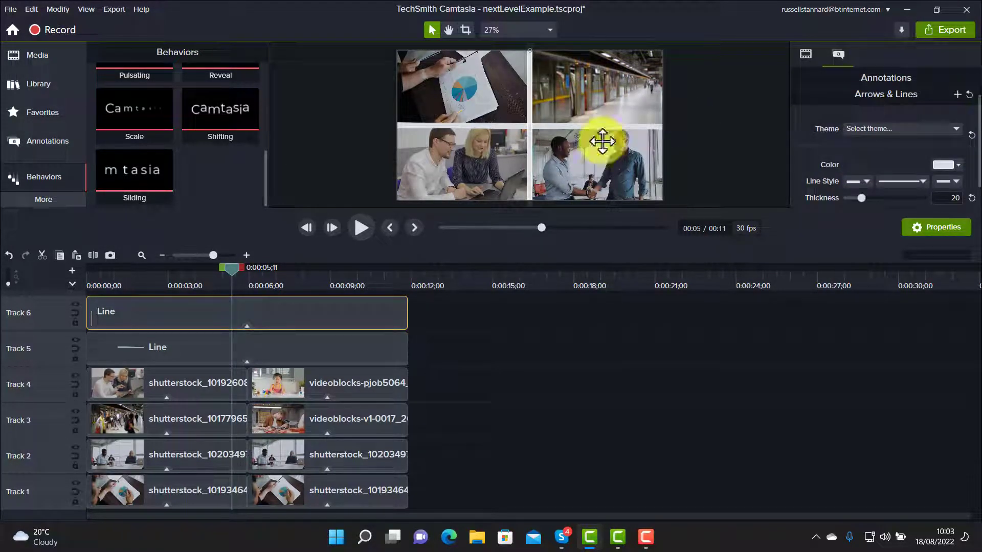
{"action": "left_click", "coordinate": [311, 345]}
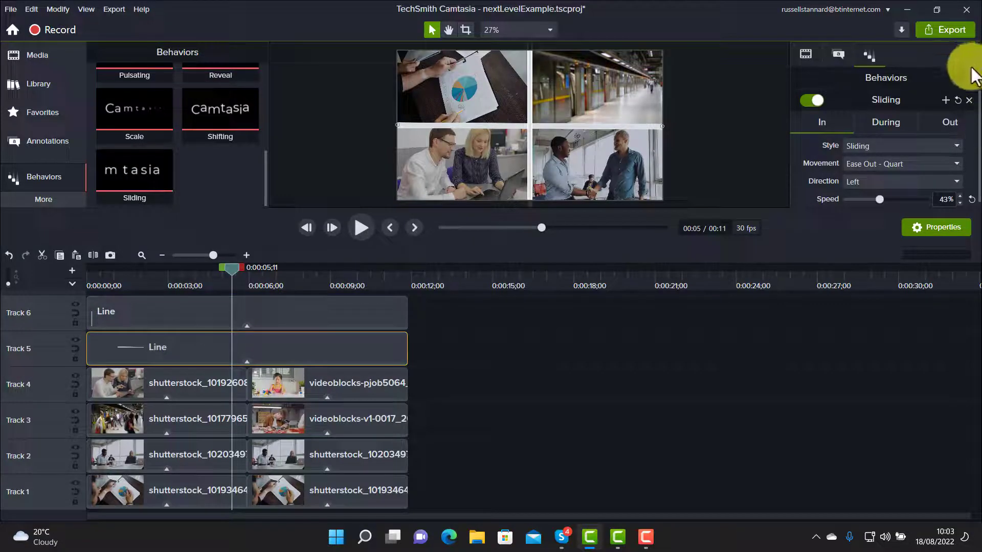
{"action": "left_click", "coordinate": [971, 100]}
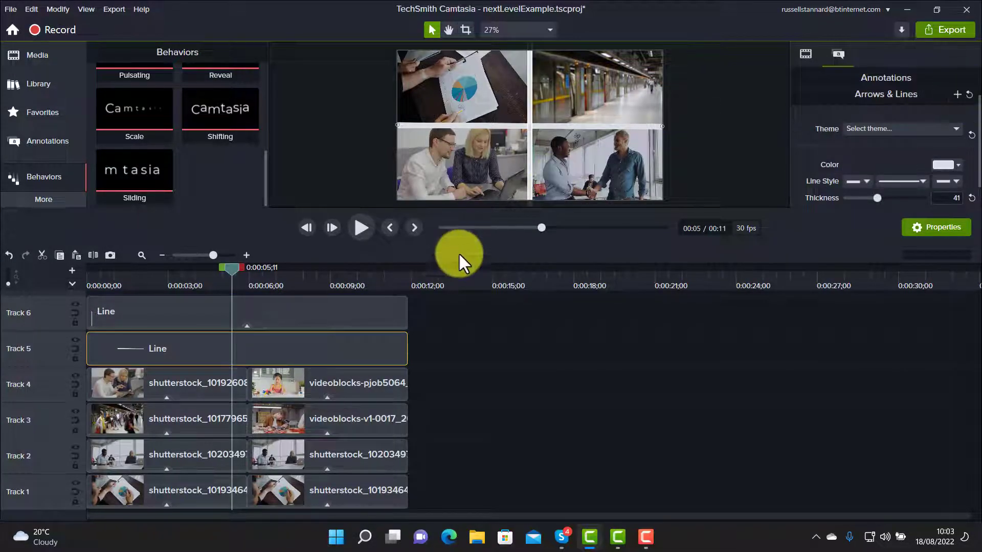
Apply the Sliding behavior to the vertical line on Track 6 and the horizontal line on Track 5.
{"action": "left_click", "coordinate": [36, 176]}
{"action": "left_click", "coordinate": [45, 178]}
{"action": "left_click_drag", "start_coordinate": [156, 164], "coordinate": [183, 315]}
{"action": "left_click_drag", "start_coordinate": [147, 190], "coordinate": [180, 349]}
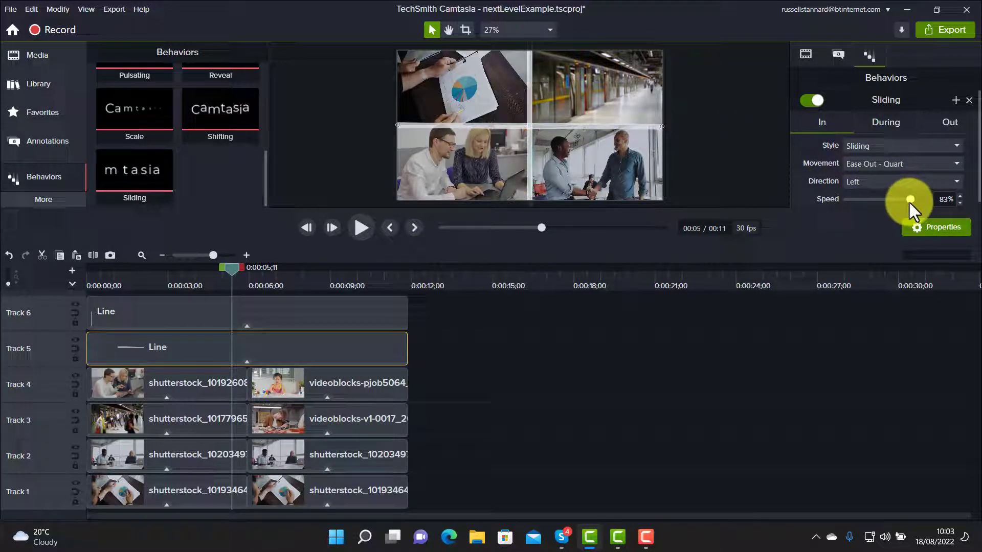
Slow the horizontal line's Sliding In speed to 48% and play the project from the start to preview it.
{"action": "left_click_drag", "start_coordinate": [910, 198], "coordinate": [884, 201]}
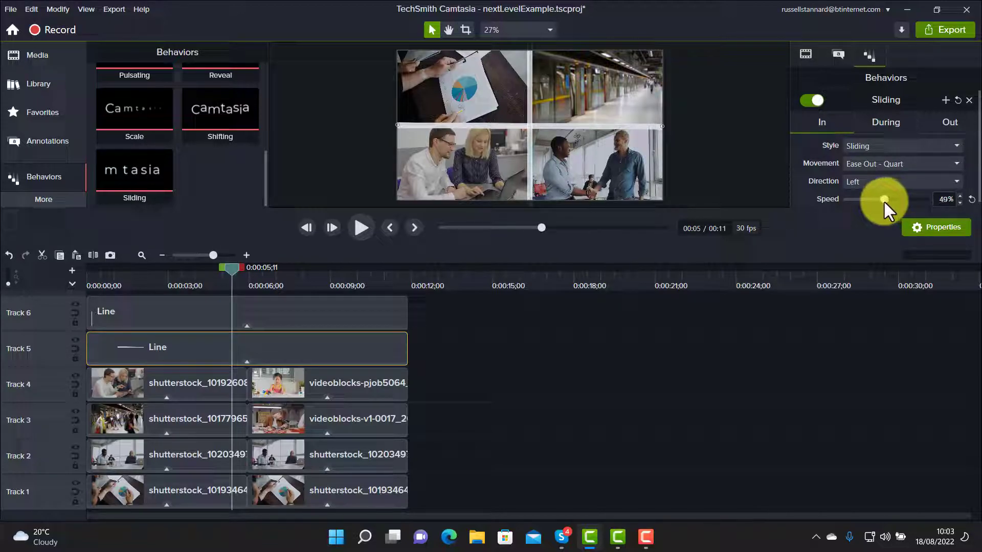
{"action": "left_click_drag", "start_coordinate": [243, 259], "coordinate": [54, 307]}
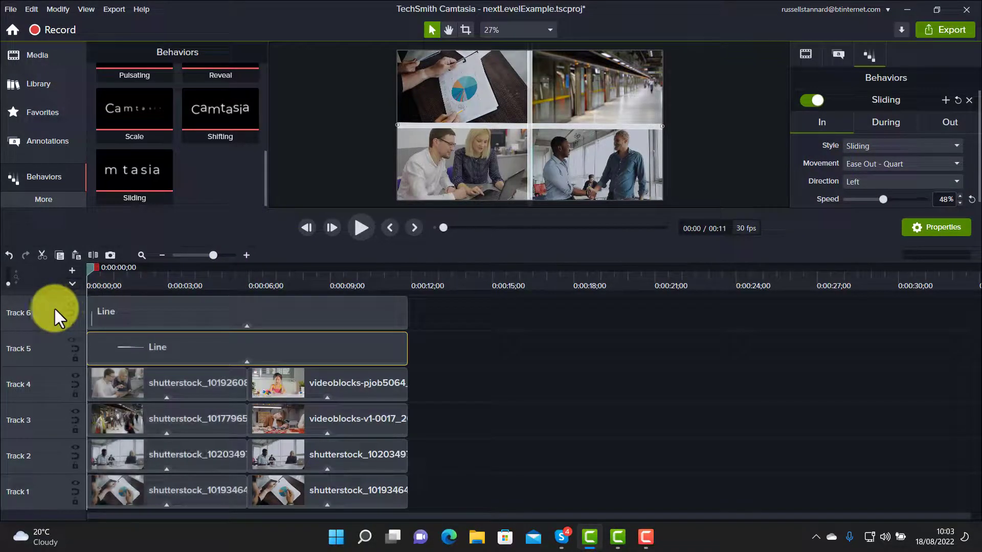
{"action": "left_click", "coordinate": [363, 225]}
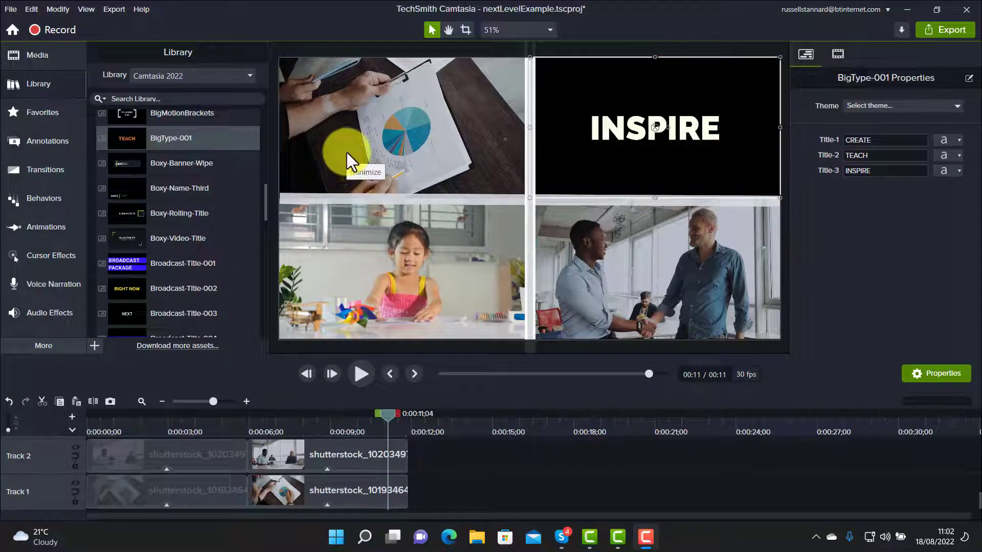
Play the split-screen example from the start to review its dividing lines and the animated title cells.
{"action": "left_click_drag", "start_coordinate": [388, 415], "coordinate": [51, 415]}
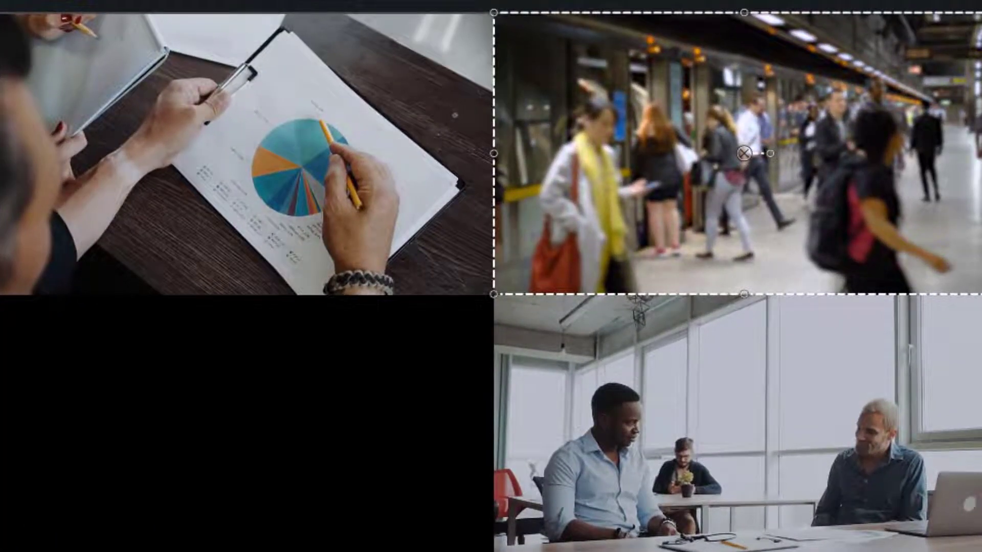
{"action": "key", "text": "space"}
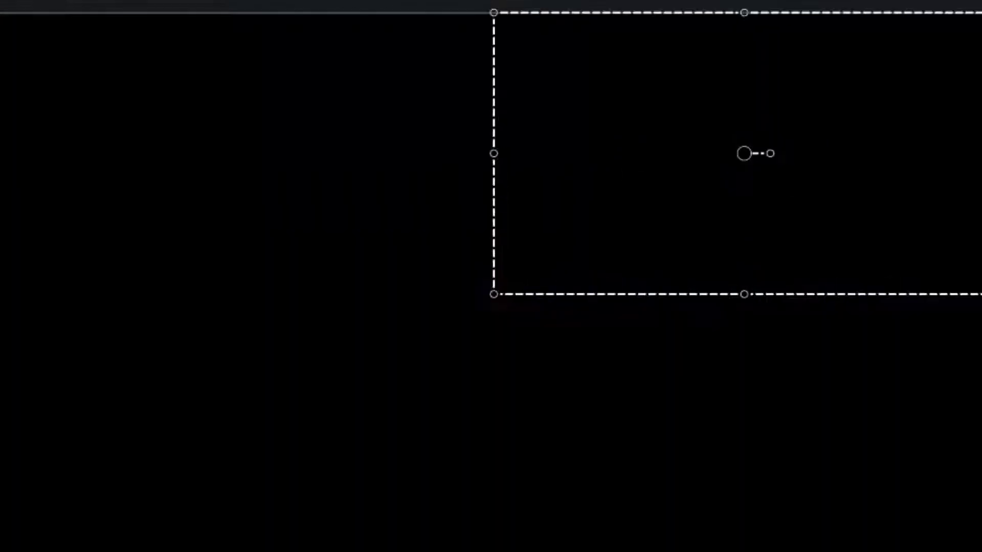
{"action": "key", "text": "space"}
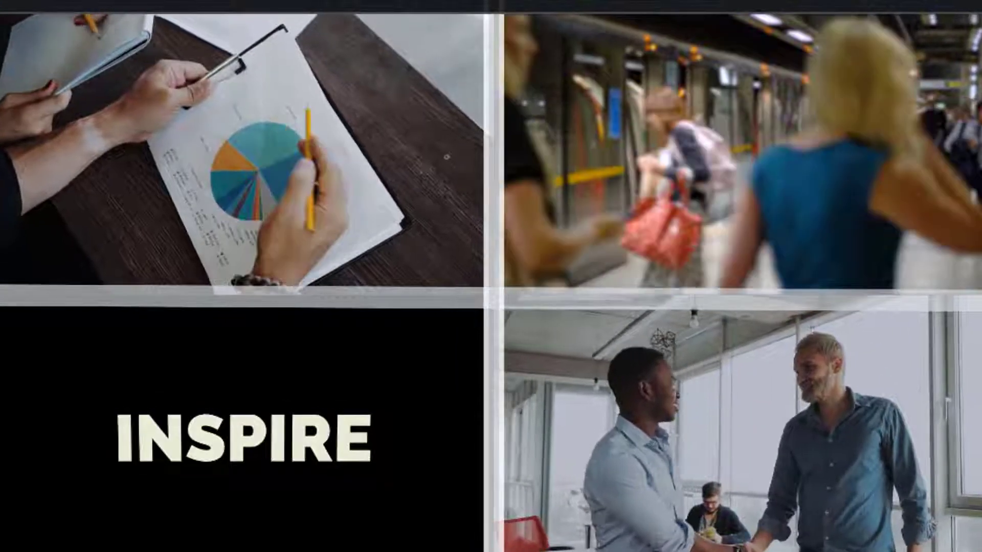
{"action": "key", "text": "space"}
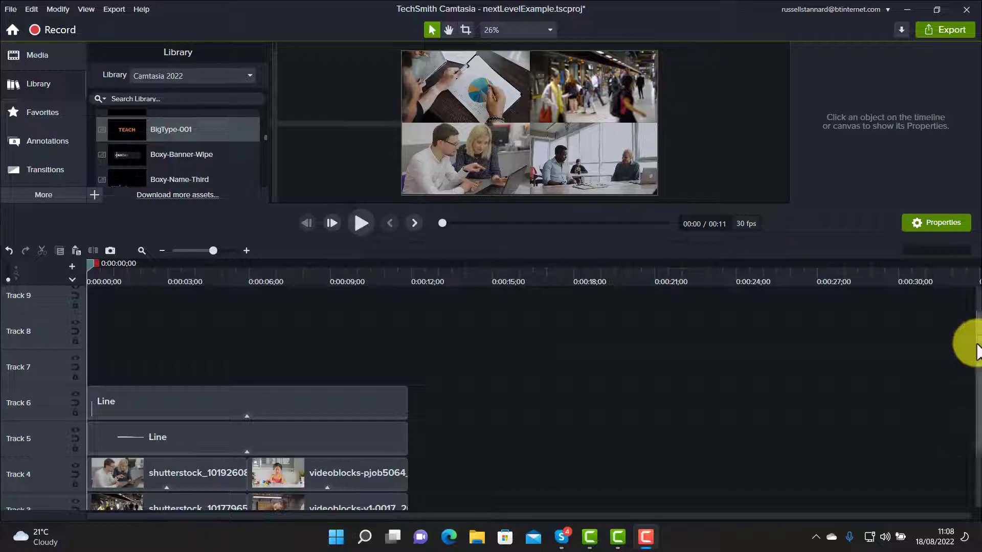
Group the two lines together with the video clips on Tracks 2 to 4.
{"action": "left_click_drag", "start_coordinate": [978, 341], "coordinate": [977, 379]}
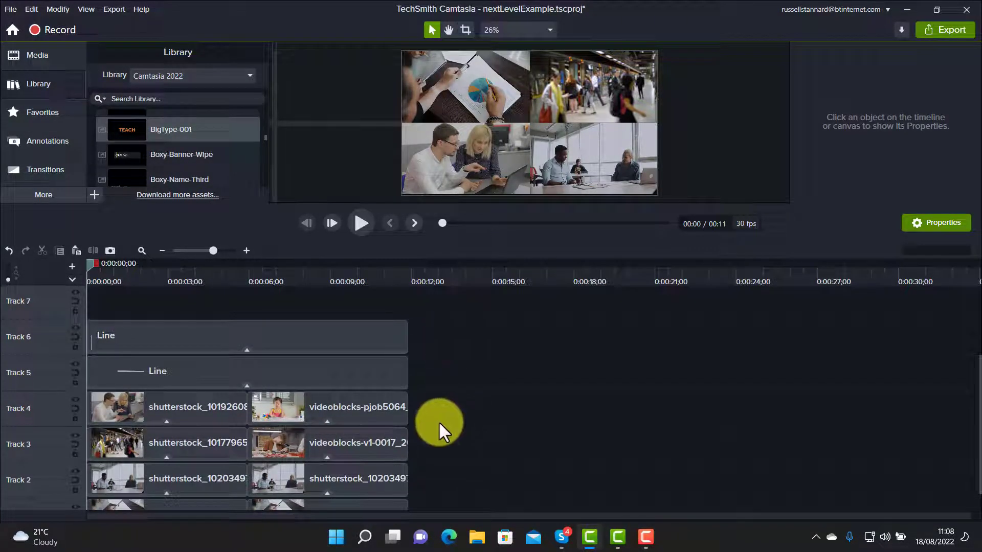
{"action": "left_click_drag", "start_coordinate": [430, 323], "coordinate": [130, 475]}
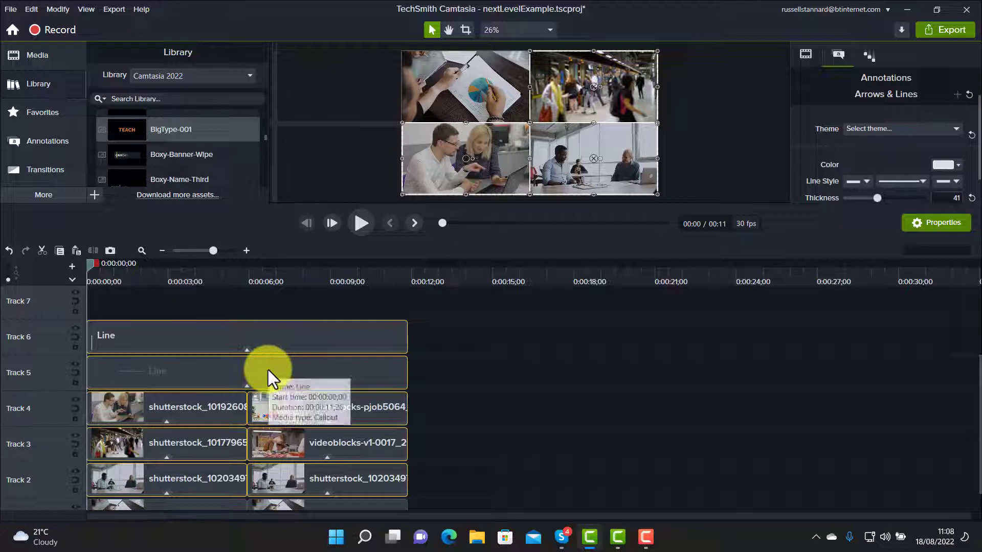
{"action": "right_click", "coordinate": [267, 369]}
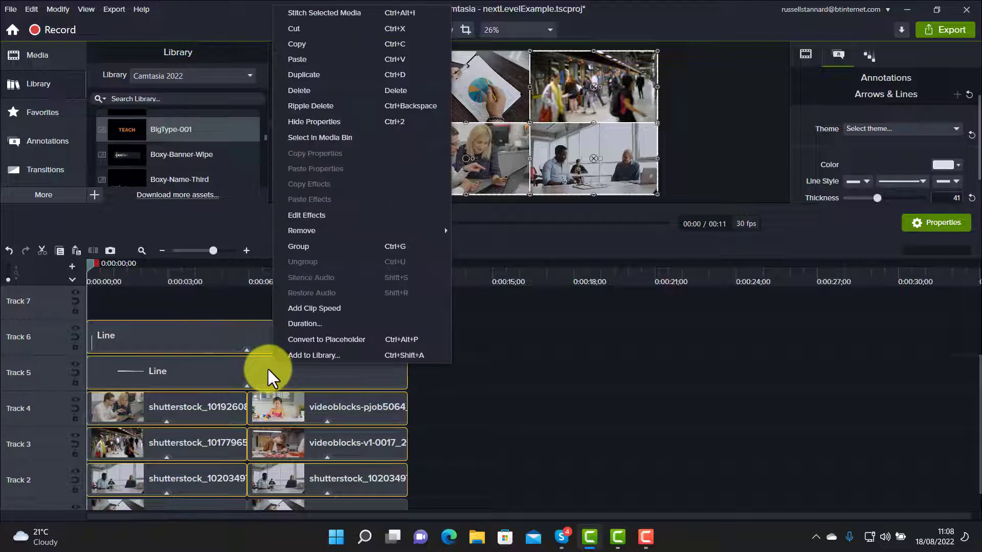
{"action": "left_click", "coordinate": [306, 246]}
{"action": "left_click_drag", "start_coordinate": [978, 414], "coordinate": [971, 491]}
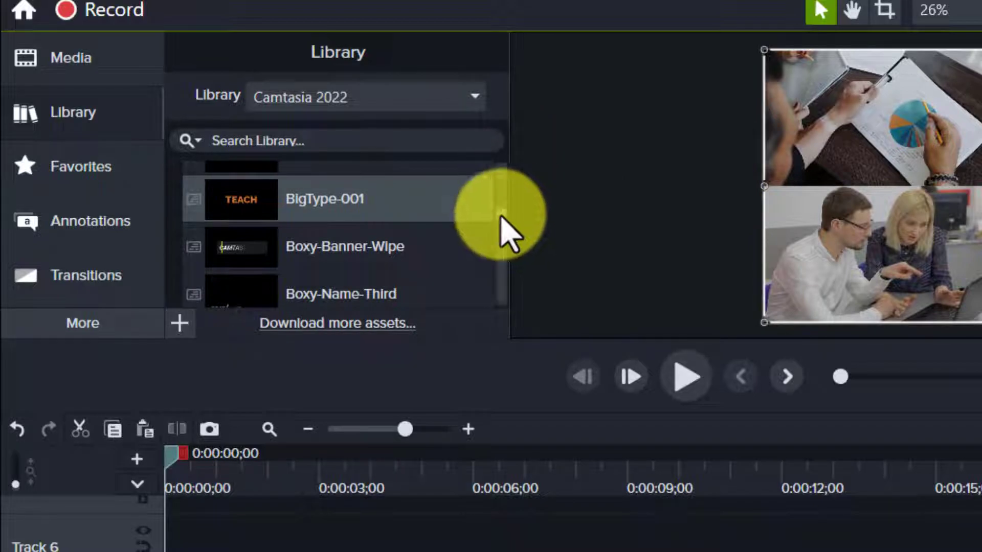
Preview the BigType-001 title from the Camtasia 2022 library and ripple-replace the first clip on Track 1 with it.
{"action": "scroll", "coordinate": [504, 225], "scroll_direction": "up", "scroll_amount": 2}
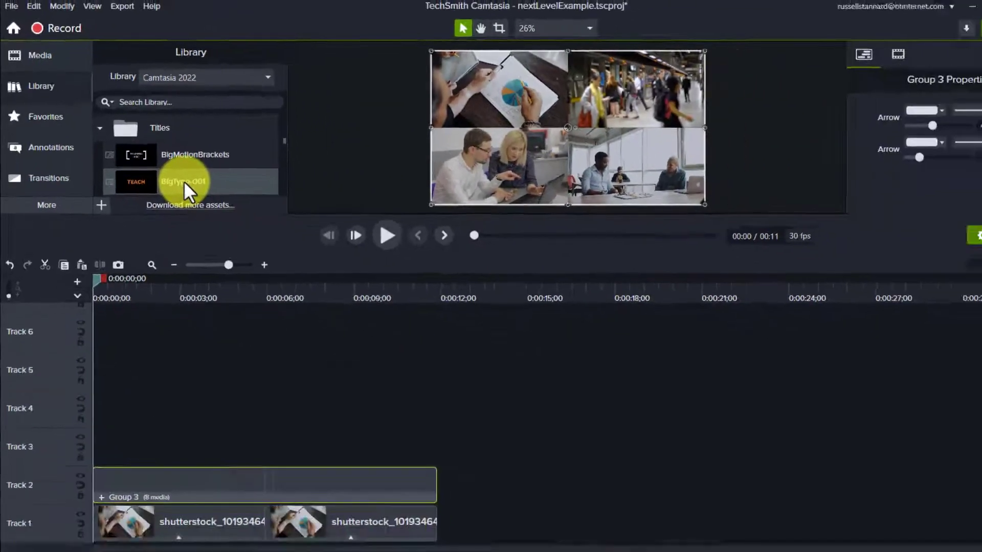
{"action": "double_click", "coordinate": [324, 285]}
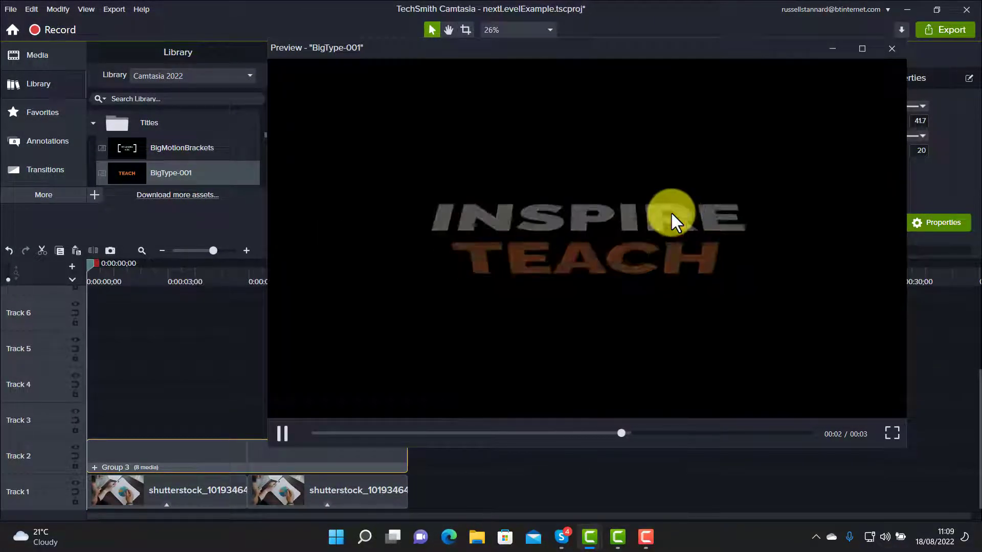
{"action": "left_click", "coordinate": [891, 48]}
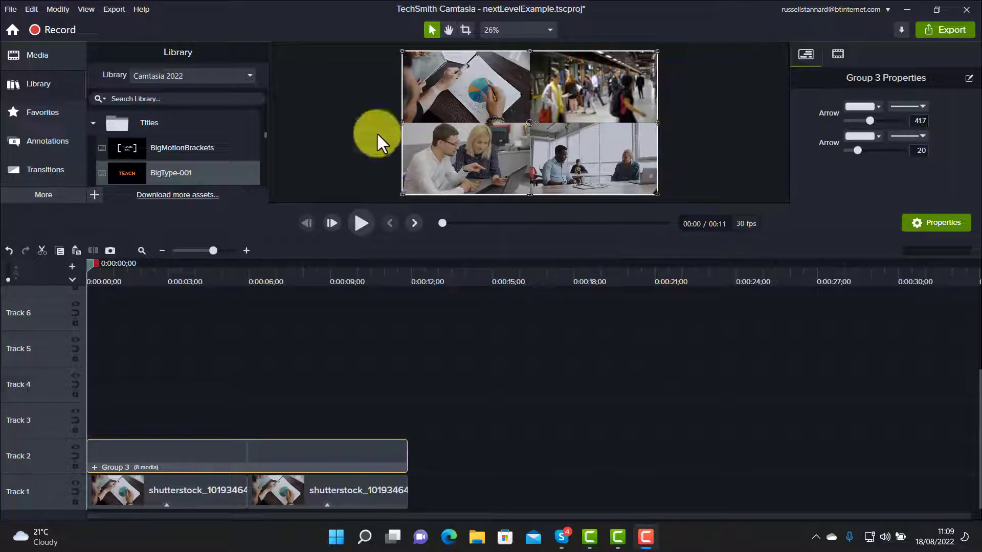
{"action": "left_click", "coordinate": [361, 215]}
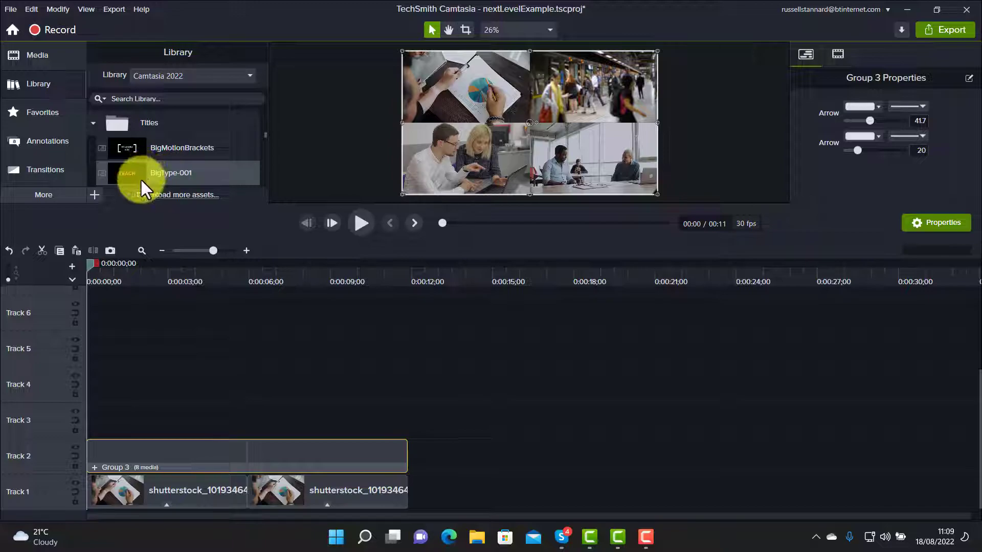
{"action": "left_click_drag", "start_coordinate": [139, 172], "coordinate": [170, 480]}
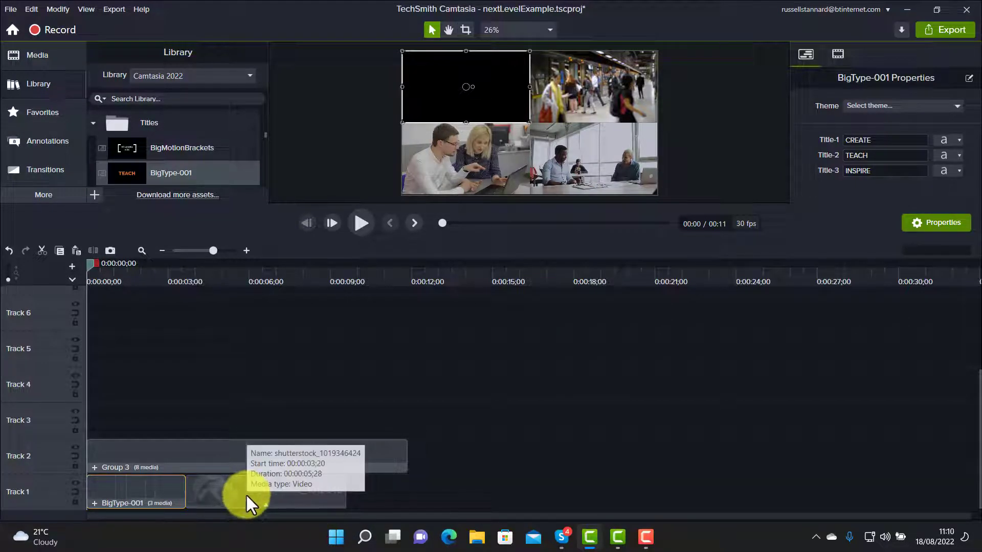
Set the remaining Track 1 clip's duration to 10 seconds and trim its end to match the end of the group on Track 2.
{"action": "left_click", "coordinate": [274, 487]}
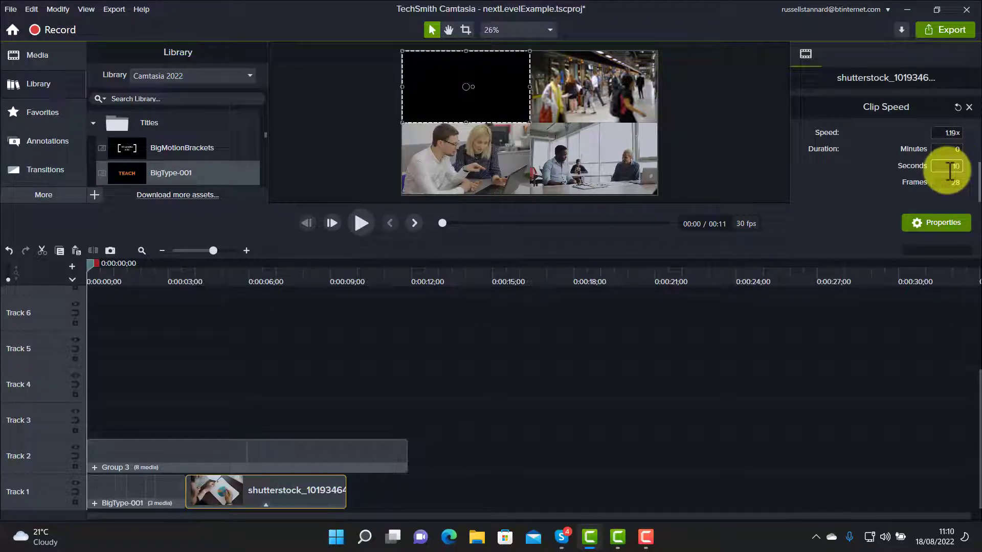
{"action": "key", "text": "Return"}
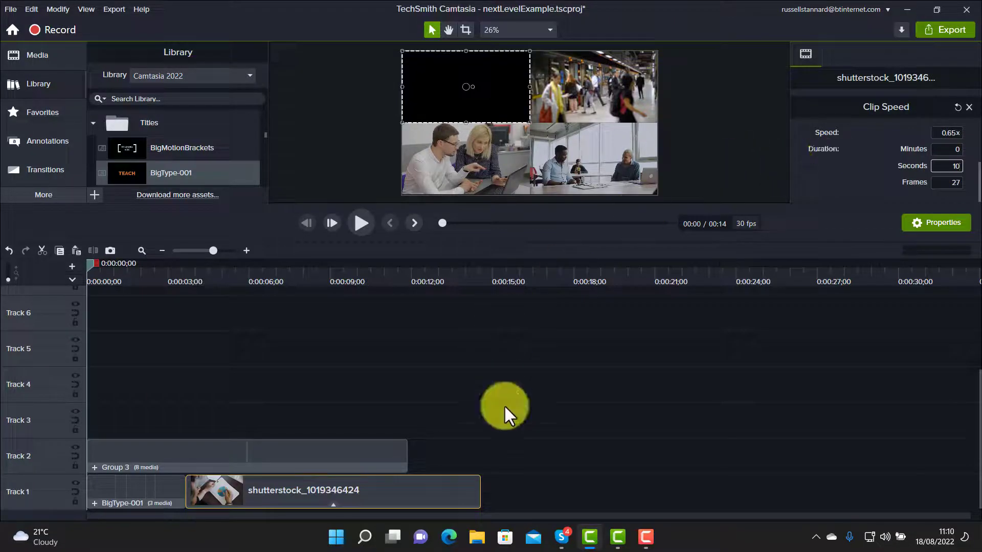
{"action": "left_click_drag", "start_coordinate": [482, 483], "coordinate": [407, 485]}
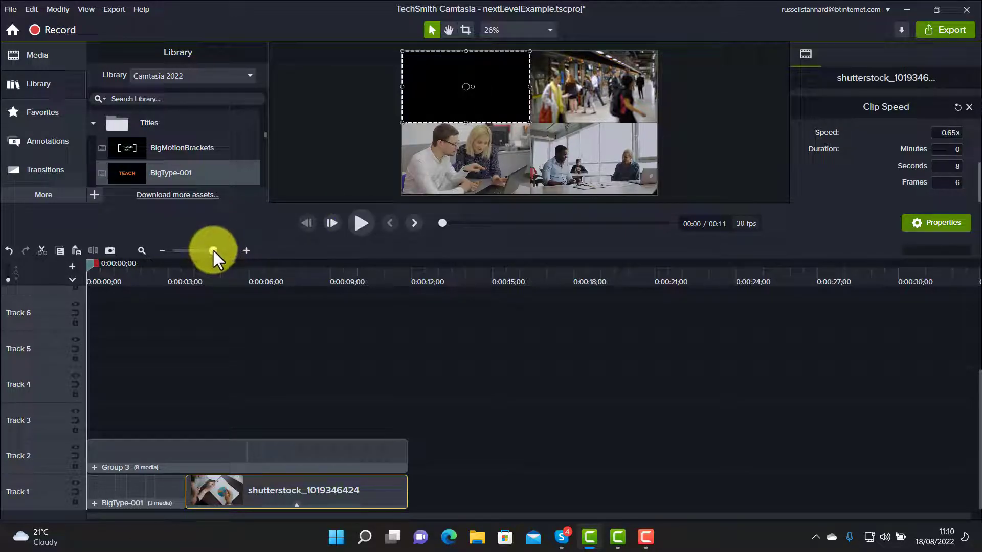
Play the project from the start to preview the title leading into the video clip on Track 1.
{"action": "mouse_move", "coordinate": [213, 249]}
{"action": "left_mouse_down"}
{"action": "mouse_move", "coordinate": [170, 250]}
{"action": "mouse_move", "coordinate": [214, 254]}
{"action": "left_mouse_up"}
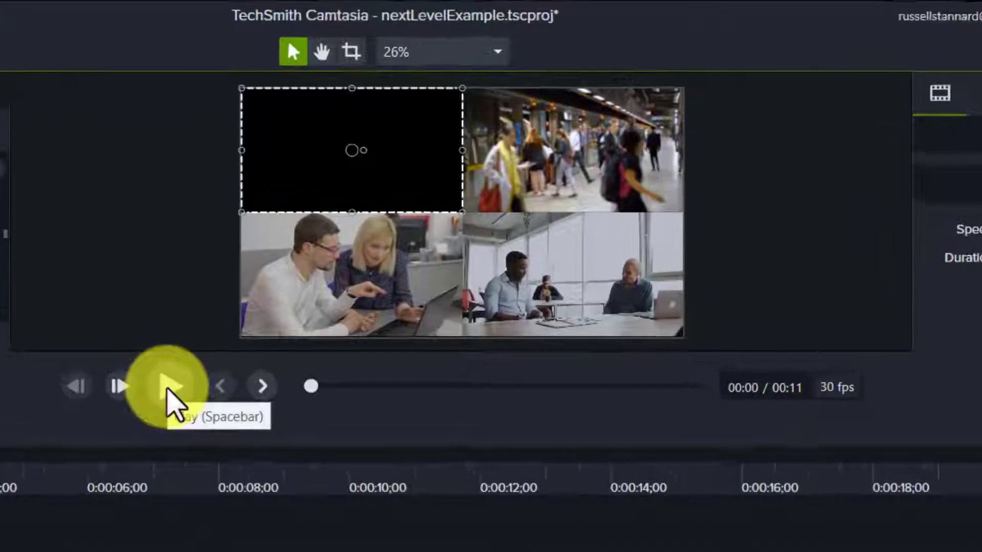
{"action": "left_click", "coordinate": [360, 226]}
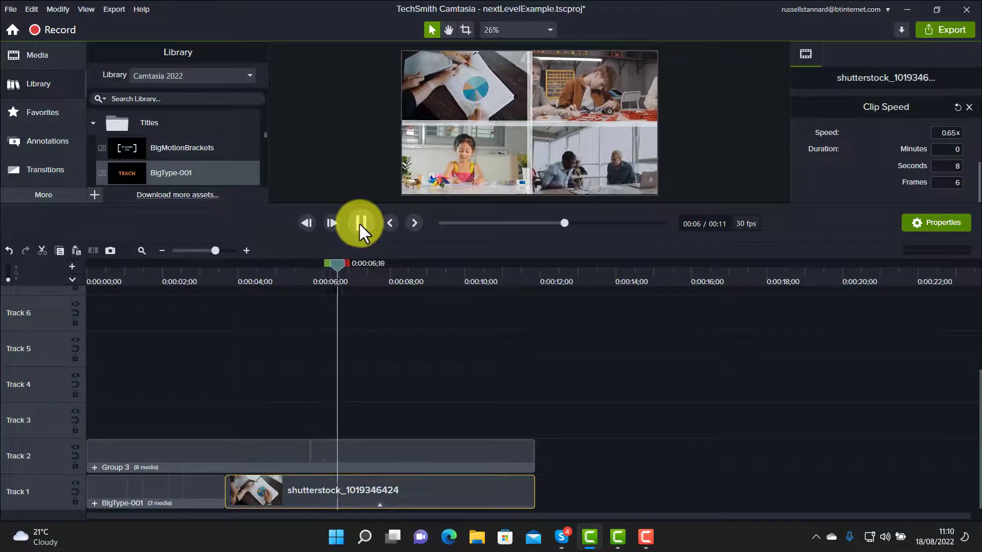
{"action": "left_click", "coordinate": [360, 223]}
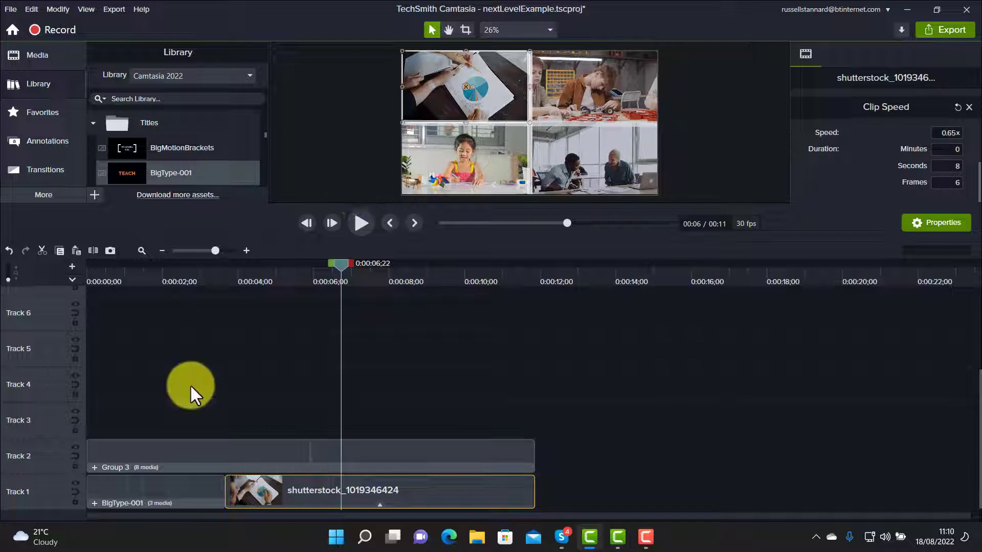
Open Group 3, ripple-replace the second clip on Track 3 with BigType-001, and move the title to the group's end.
{"action": "double_click", "coordinate": [94, 468]}
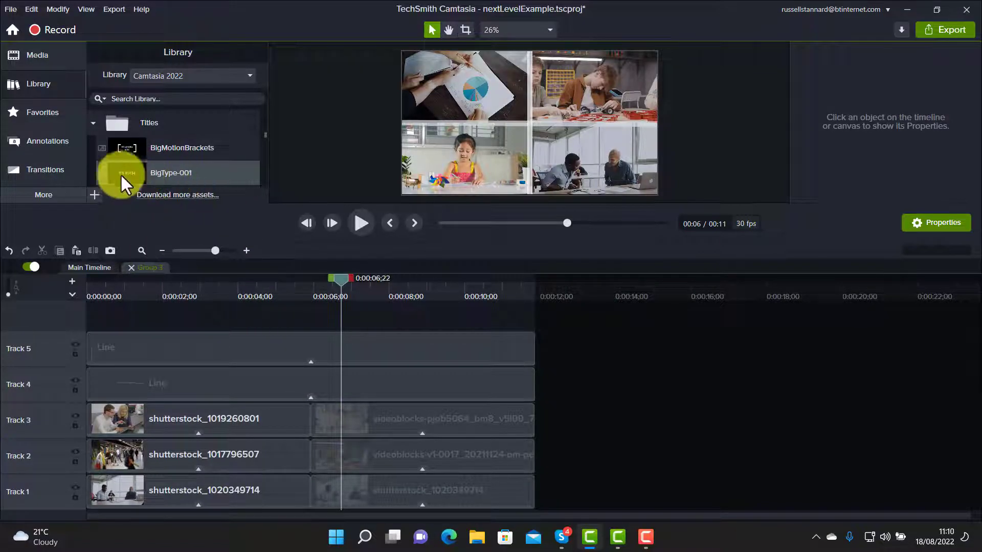
{"action": "left_click_drag", "start_coordinate": [124, 173], "coordinate": [427, 419]}
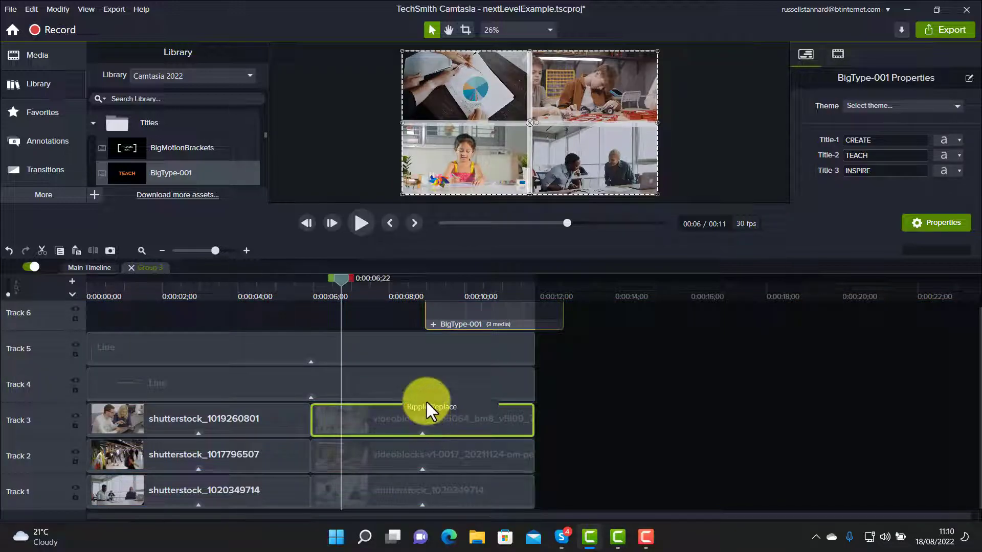
{"action": "left_click", "coordinate": [424, 402]}
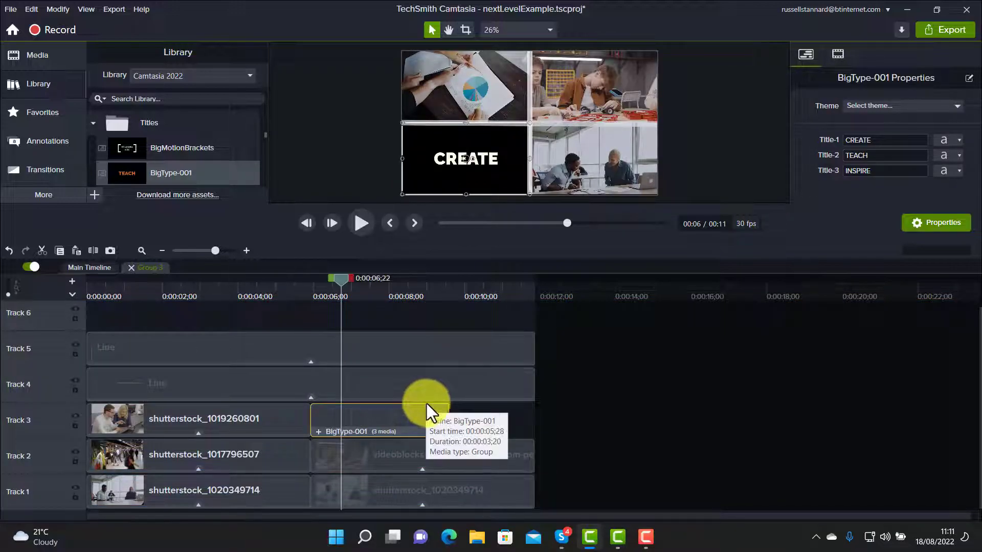
{"action": "left_click_drag", "start_coordinate": [322, 418], "coordinate": [401, 428]}
Set the first Track 3 clip's duration to 7 seconds and extend the start of BigType-001 to meet it.
{"action": "left_click_drag", "start_coordinate": [336, 275], "coordinate": [268, 277]}
{"action": "left_click", "coordinate": [234, 416]}
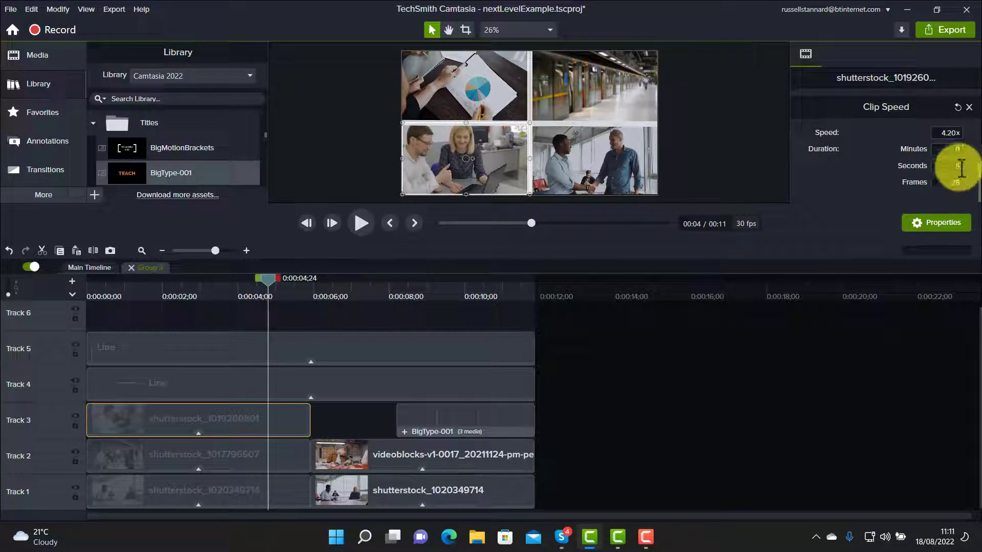
{"action": "left_click_drag", "start_coordinate": [957, 165], "coordinate": [942, 206]}
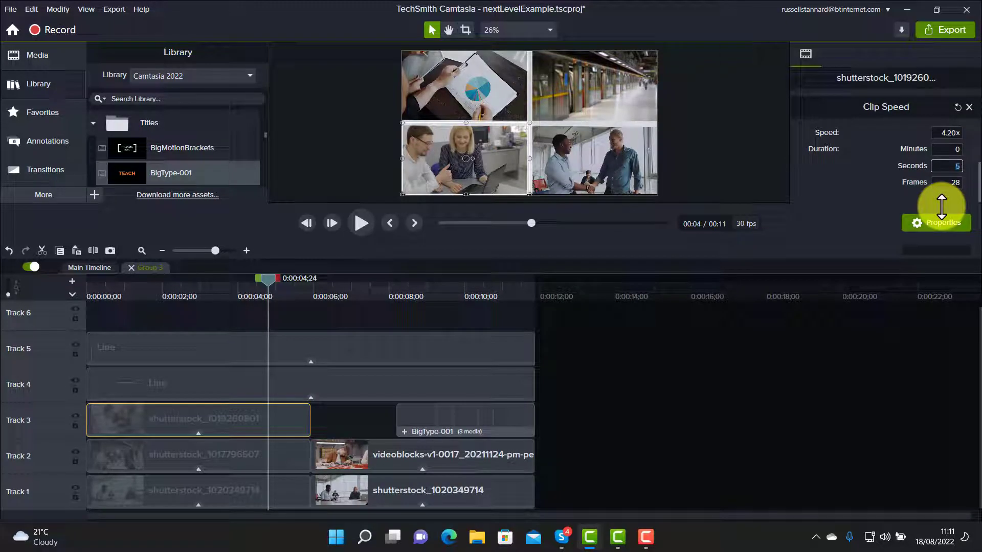
{"action": "left_click_drag", "start_coordinate": [941, 206], "coordinate": [942, 206]}
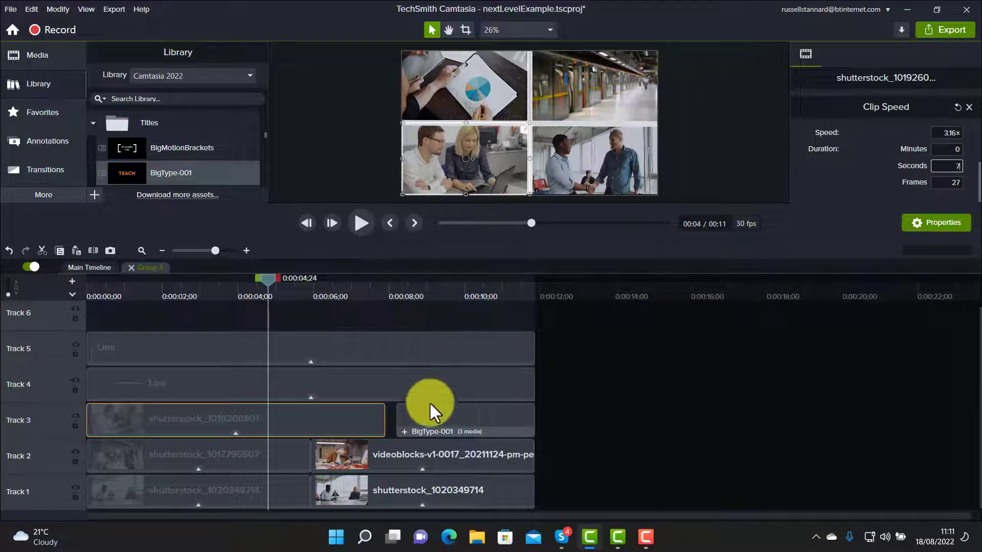
{"action": "left_click_drag", "start_coordinate": [394, 422], "coordinate": [385, 423]}
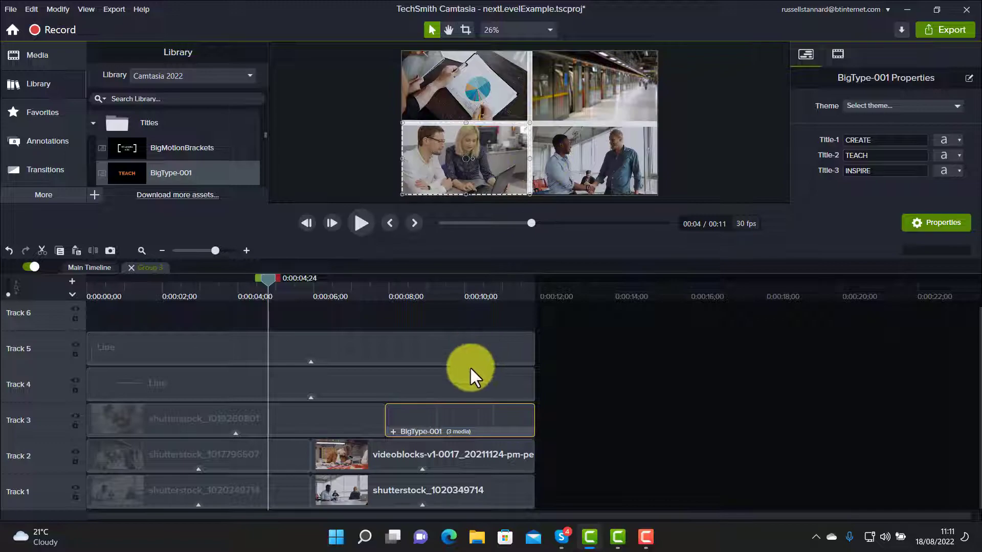
Play Group 3 from the start in an enlarged preview to review the clips, lines and titles.
{"action": "left_click_drag", "start_coordinate": [266, 279], "coordinate": [79, 275]}
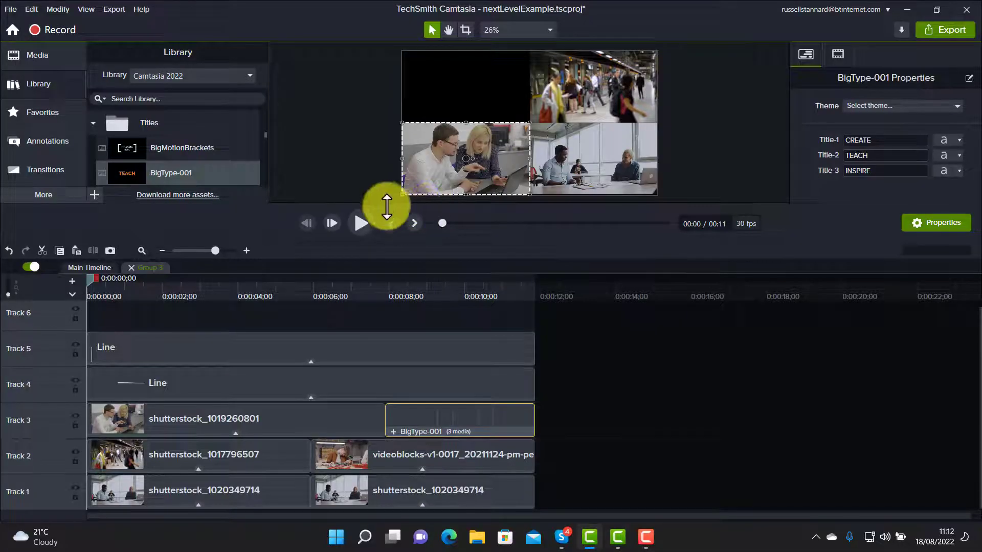
{"action": "left_click_drag", "start_coordinate": [387, 207], "coordinate": [337, 428]}
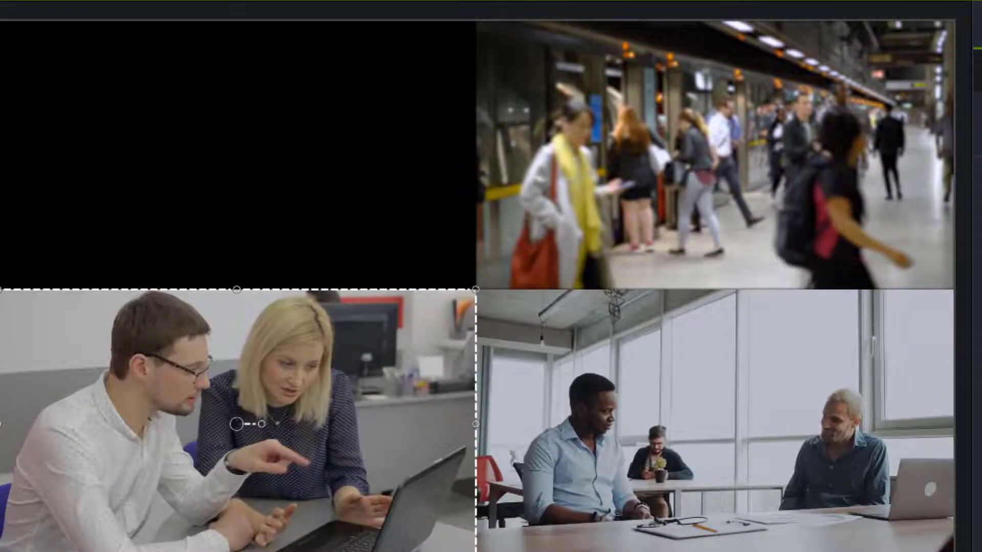
{"action": "key", "text": "space"}
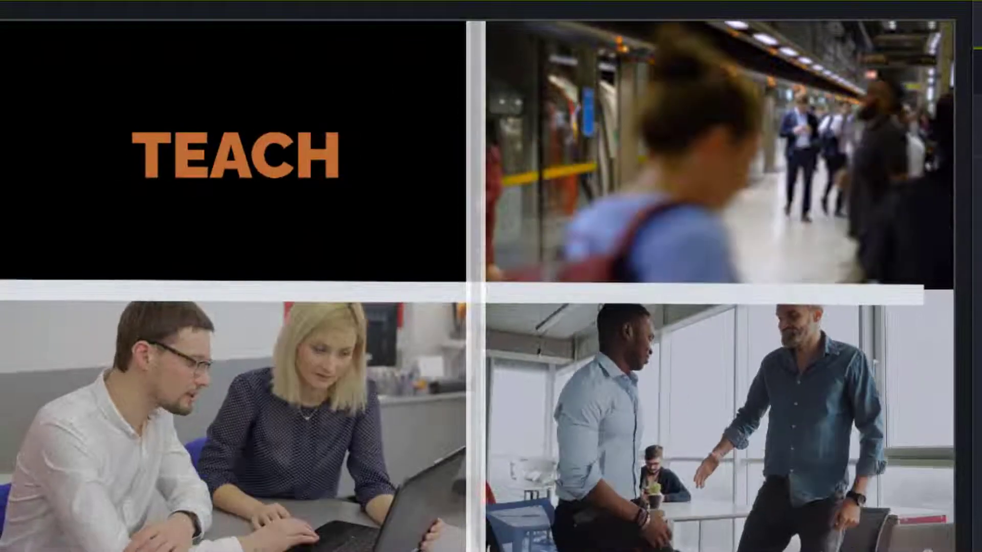
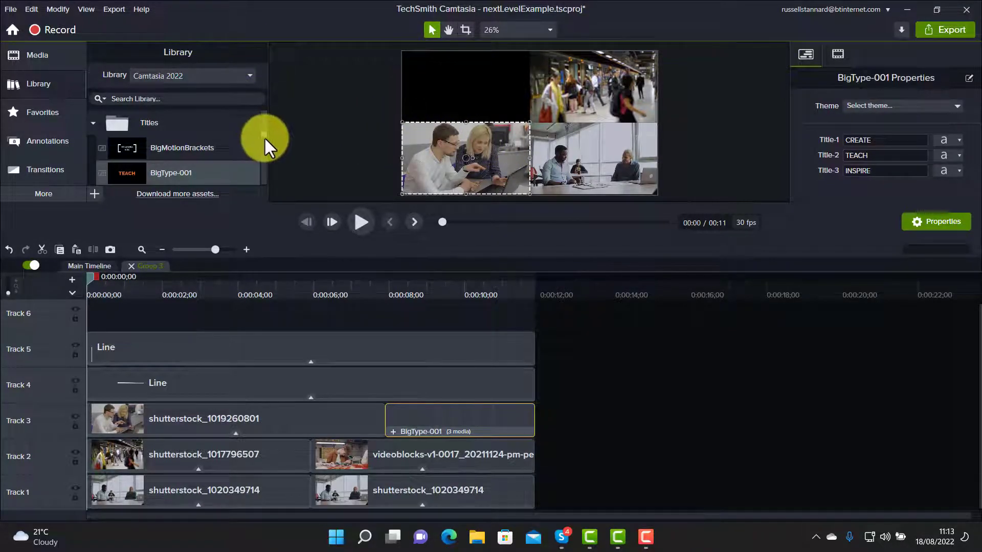
Browse the library's Audio folder and listen to a preview of the Driving-Electronic-Drama music.
{"action": "scroll", "coordinate": [264, 135], "scroll_direction": "up", "scroll_amount": 10}
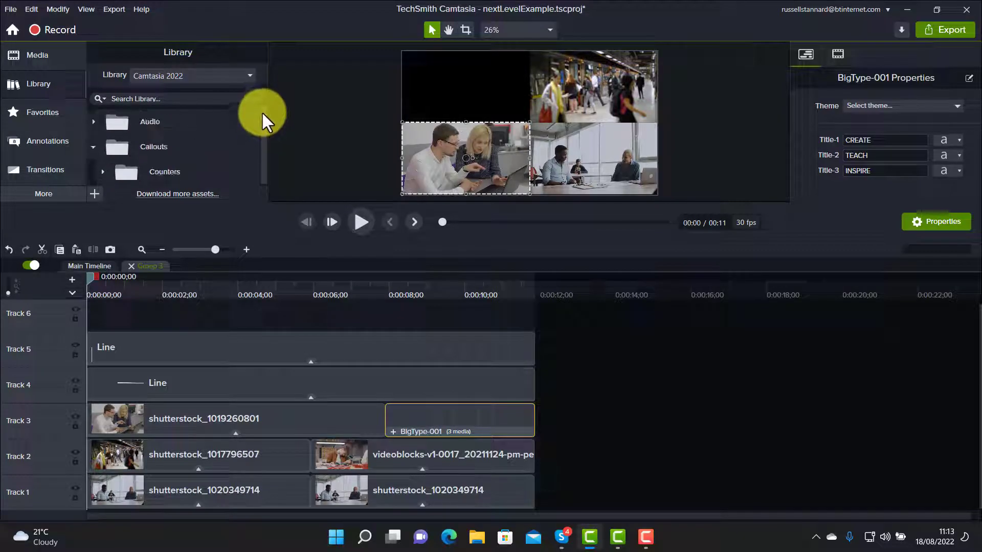
{"action": "left_click", "coordinate": [95, 120]}
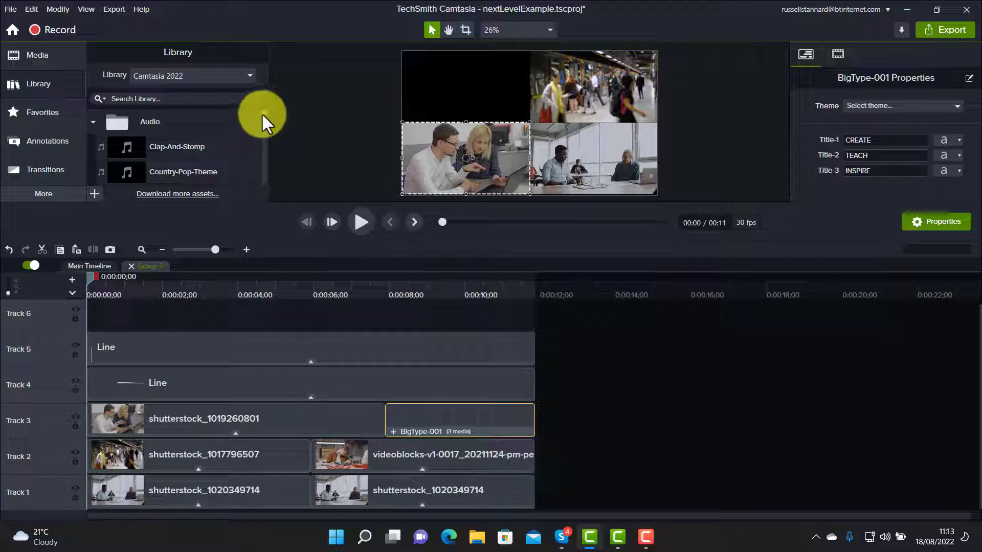
{"action": "scroll", "coordinate": [262, 114], "scroll_direction": "down", "scroll_amount": 1}
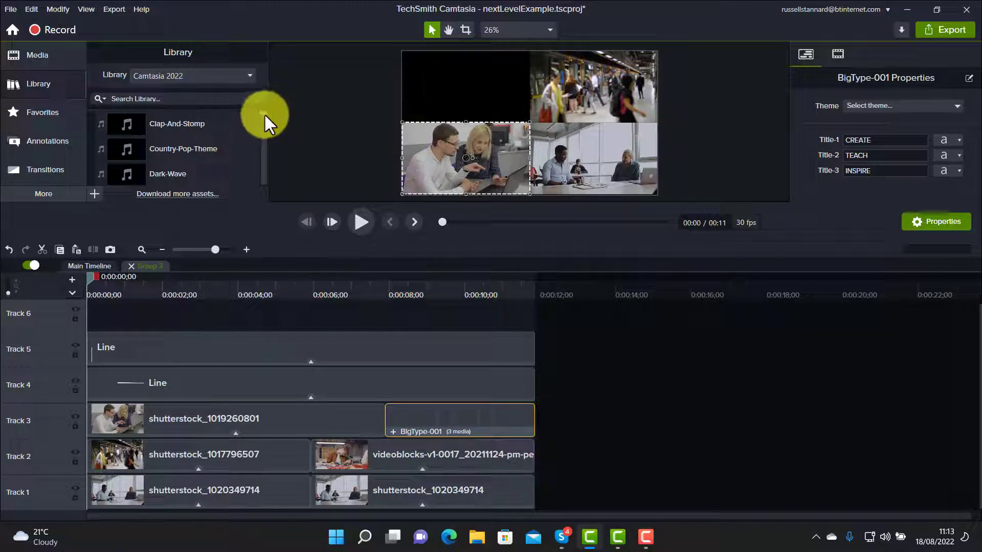
{"action": "scroll", "coordinate": [264, 112], "scroll_direction": "down", "scroll_amount": 1}
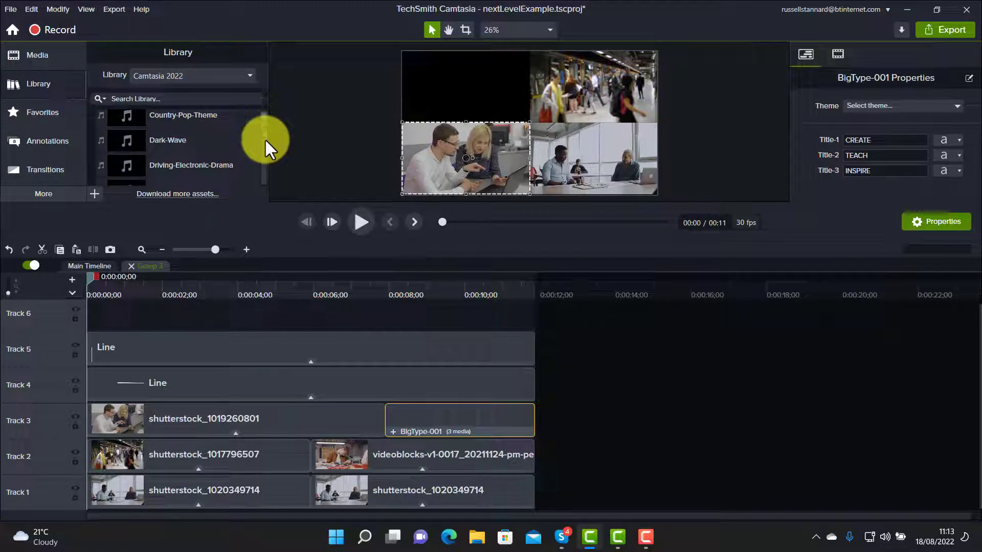
{"action": "double_click", "coordinate": [198, 166]}
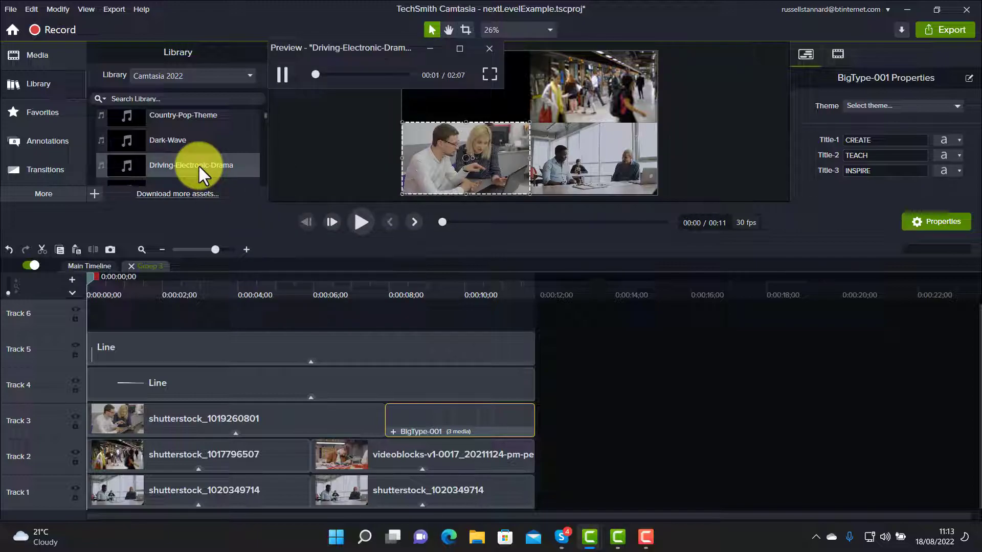
{"action": "left_click", "coordinate": [488, 48]}
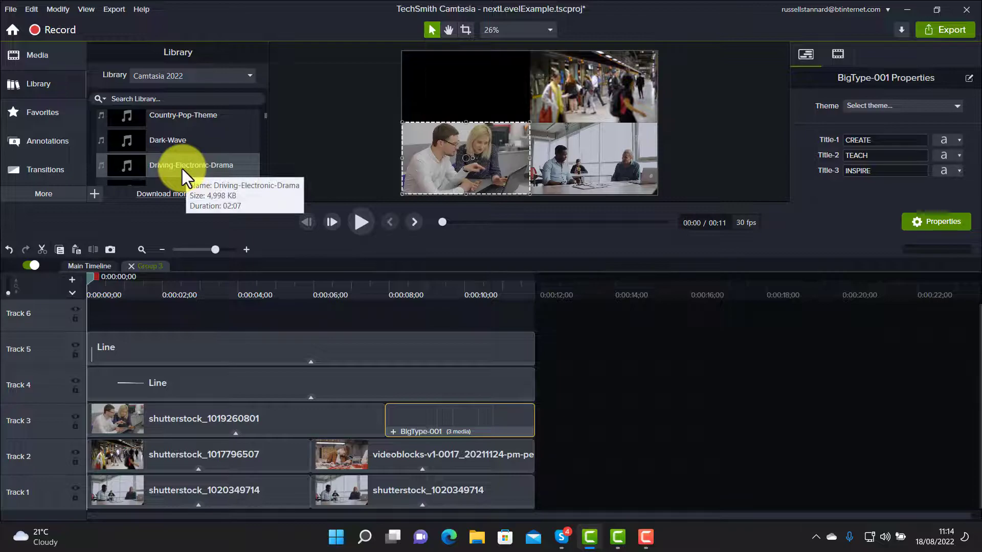
Add Driving-Electronic-Drama at the start of Track 6 and play the group with the music in an enlarged preview.
{"action": "left_click_drag", "start_coordinate": [170, 170], "coordinate": [62, 309]}
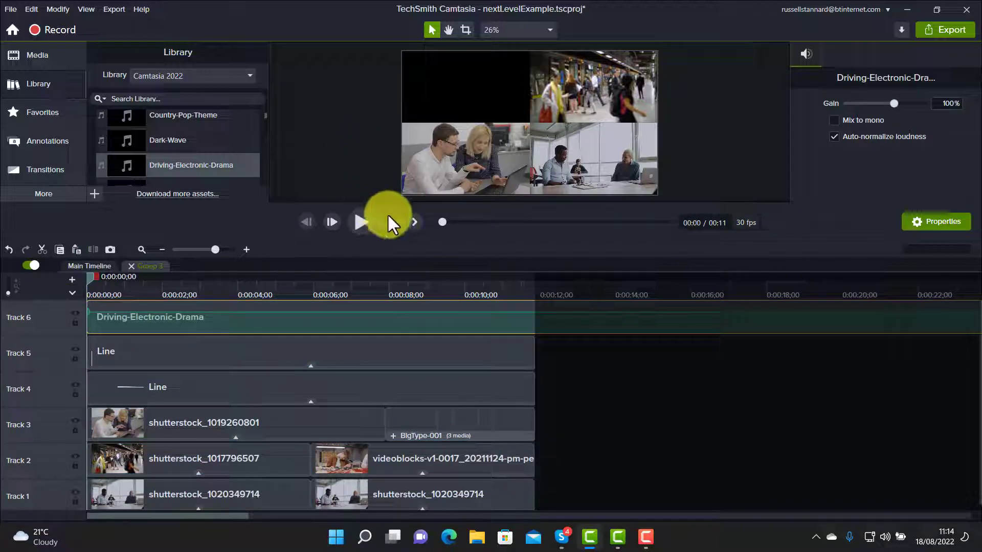
{"action": "left_click_drag", "start_coordinate": [390, 205], "coordinate": [356, 394]}
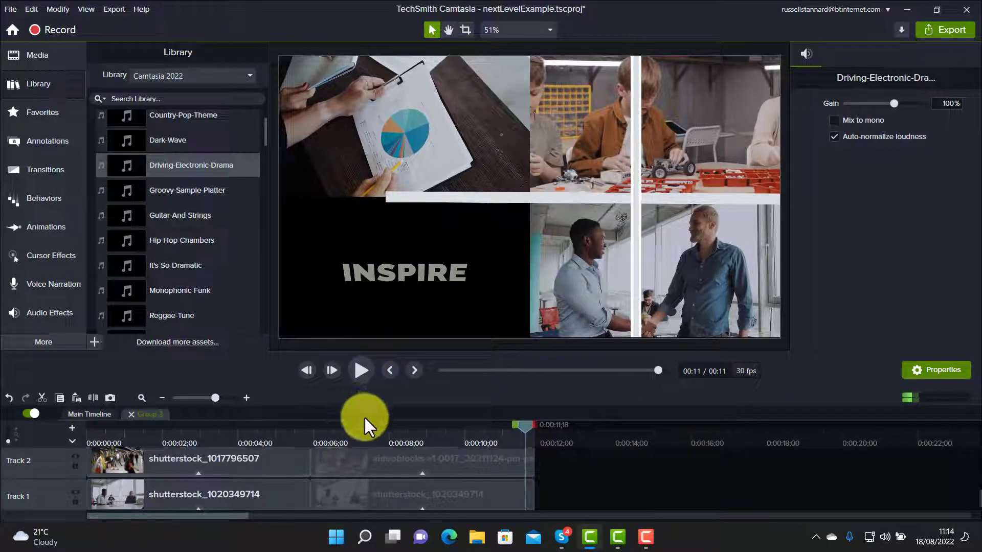
{"action": "left_click_drag", "start_coordinate": [366, 351], "coordinate": [407, 125]}
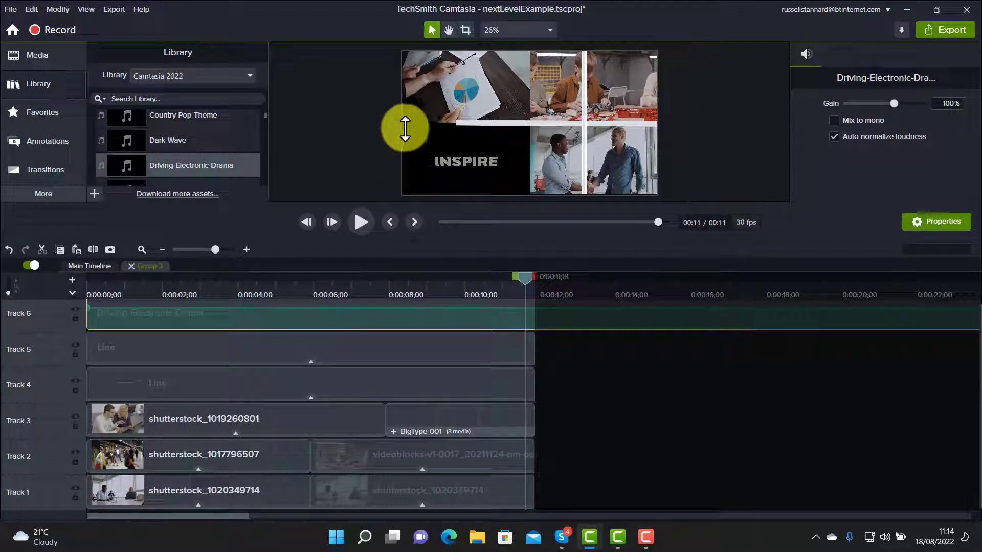
Group all the clips, lines and titles on Tracks 1 to 5, and move the music down to Track 2.
{"action": "mouse_move", "coordinate": [563, 340]}
{"action": "left_mouse_down"}
{"action": "mouse_move", "coordinate": [579, 475]}
{"action": "mouse_move", "coordinate": [572, 514]}
{"action": "mouse_move", "coordinate": [214, 484]}
{"action": "mouse_move", "coordinate": [100, 486]}
{"action": "mouse_move", "coordinate": [101, 499]}
{"action": "left_mouse_up"}
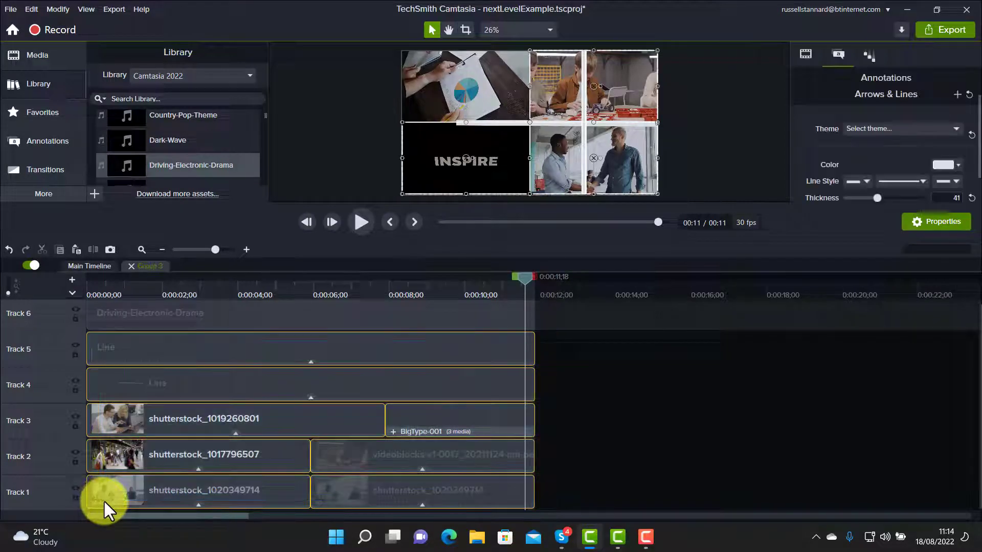
{"action": "right_click", "coordinate": [252, 350]}
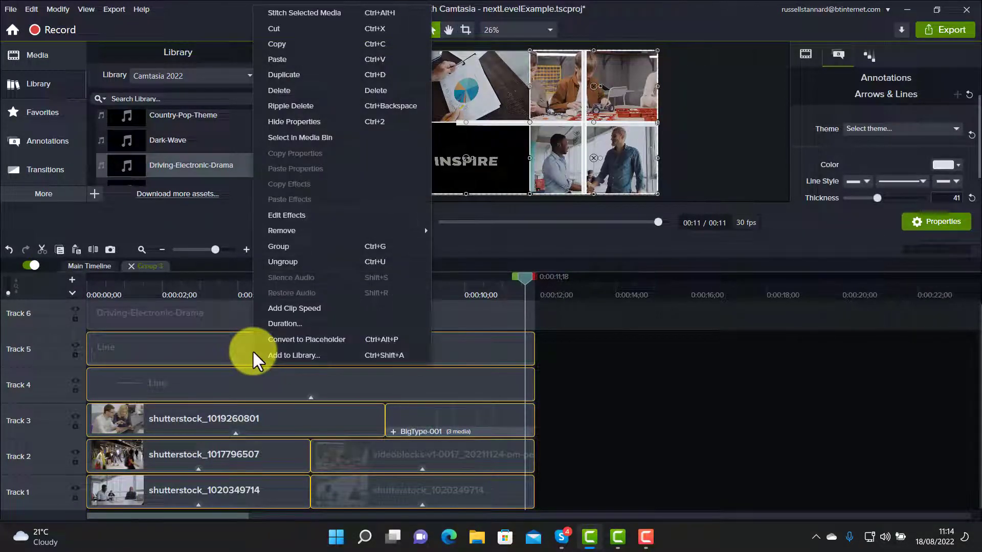
{"action": "left_click", "coordinate": [285, 247]}
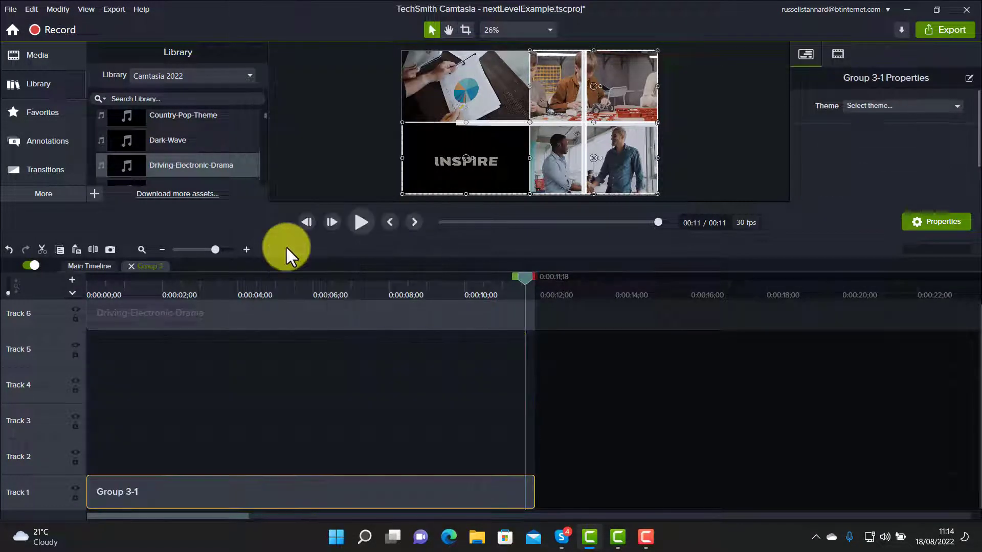
{"action": "left_click_drag", "start_coordinate": [262, 335], "coordinate": [235, 464]}
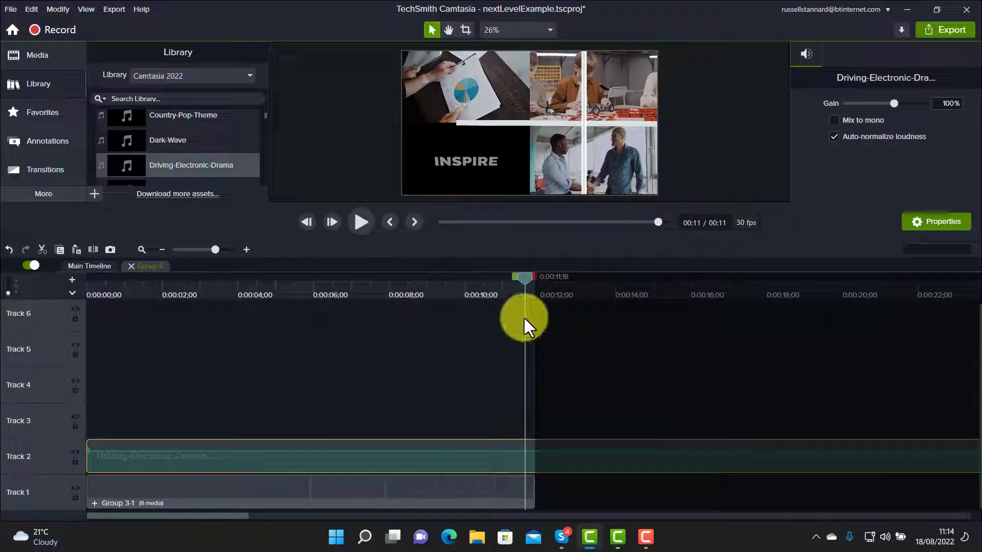
Split the Track 2 music at the end of the visual group, at 0:00:11;26, and delete the remainder.
{"action": "left_click_drag", "start_coordinate": [525, 278], "coordinate": [535, 280]}
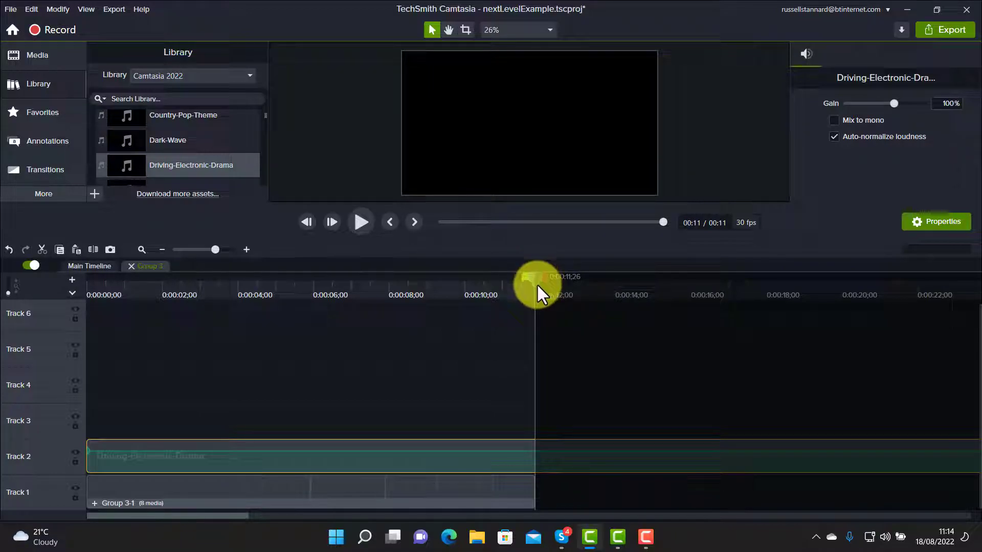
{"action": "left_click", "coordinate": [548, 386]}
{"action": "left_click", "coordinate": [551, 454]}
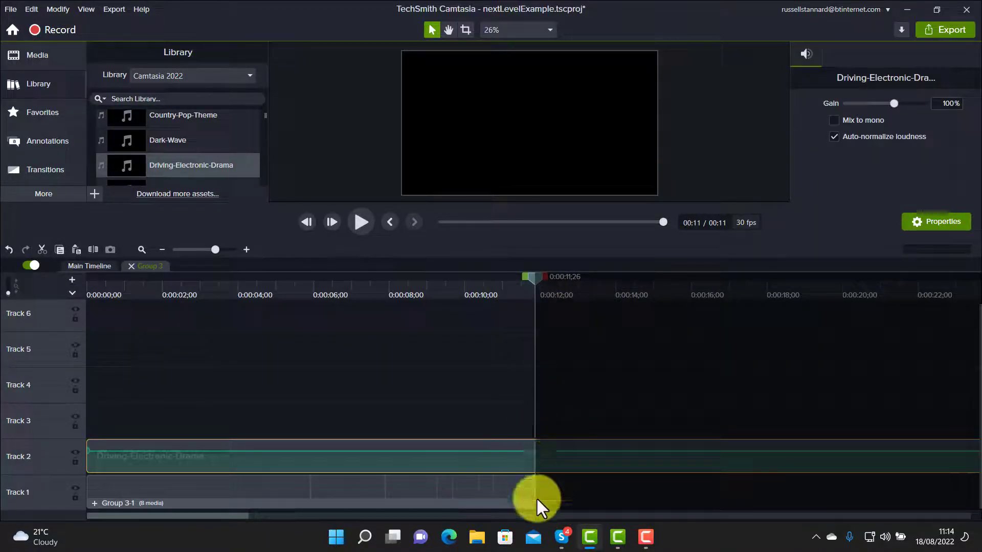
{"action": "left_click", "coordinate": [94, 249]}
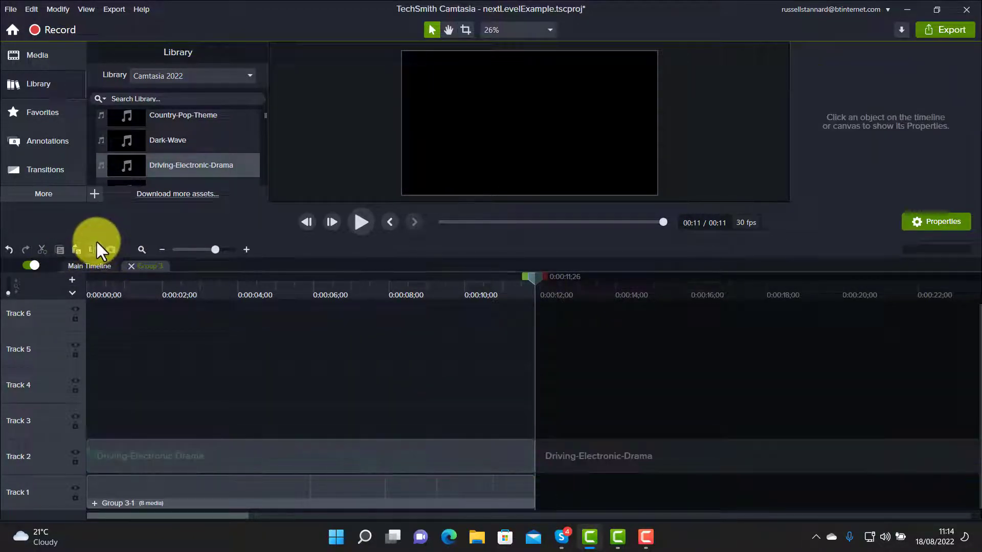
{"action": "left_click", "coordinate": [612, 457]}
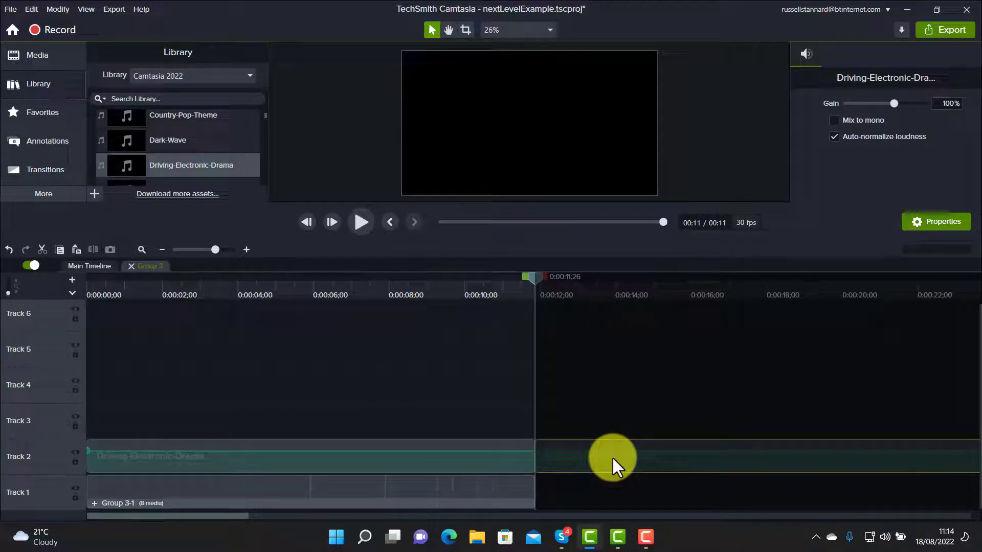
{"action": "key", "text": "Delete"}
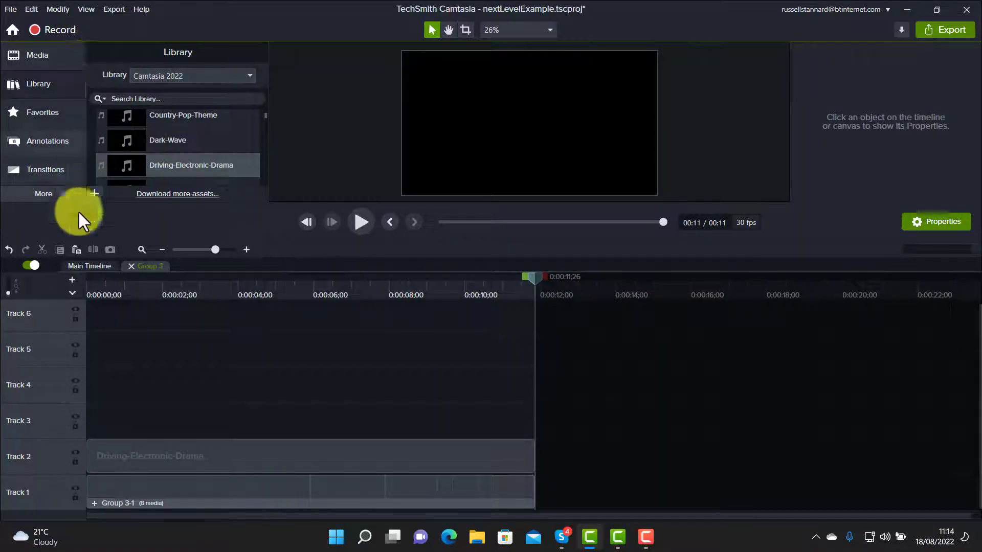
Apply the Fade Out audio effect to the end of the music on Track 2.
{"action": "left_click", "coordinate": [39, 195]}
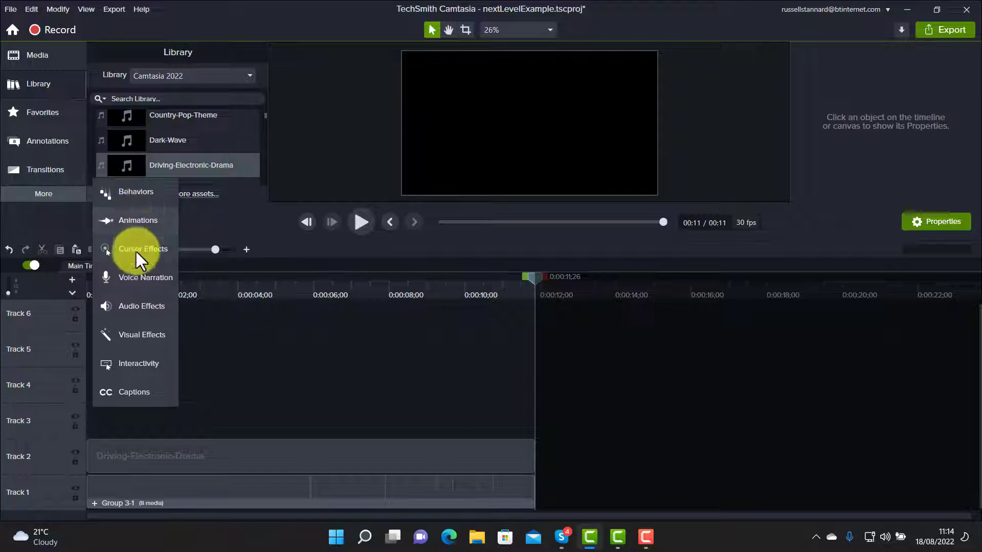
{"action": "left_click", "coordinate": [142, 306]}
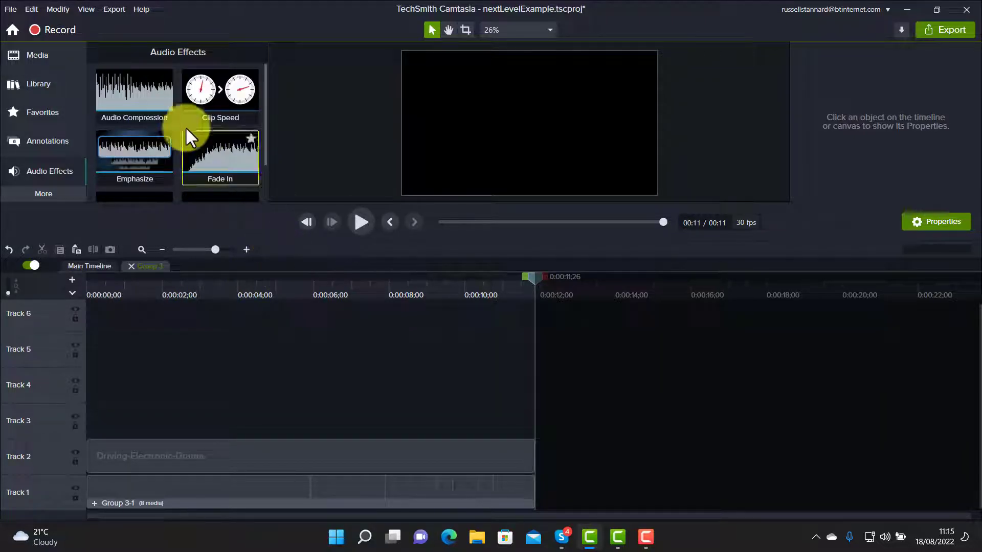
{"action": "left_click_drag", "start_coordinate": [263, 128], "coordinate": [263, 182]}
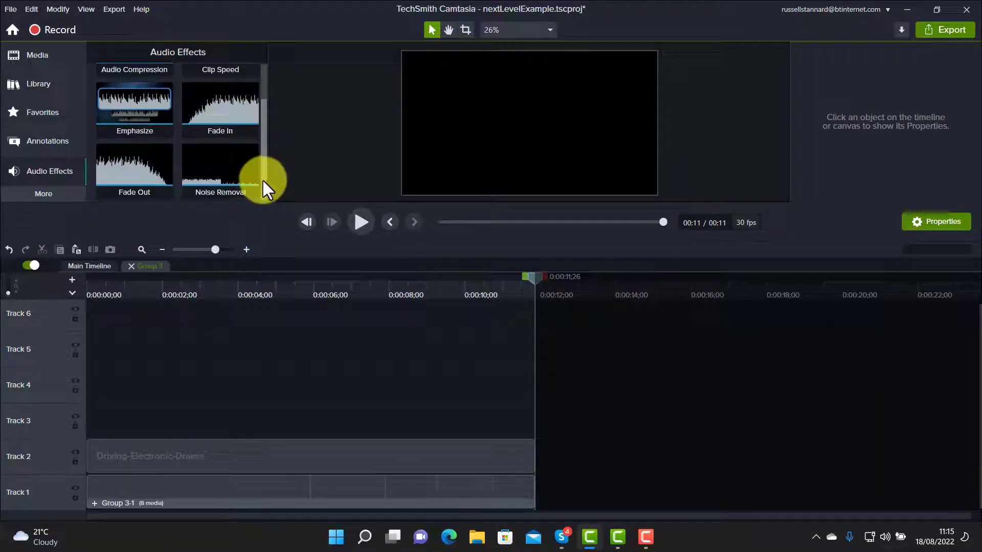
{"action": "left_click_drag", "start_coordinate": [135, 171], "coordinate": [515, 456]}
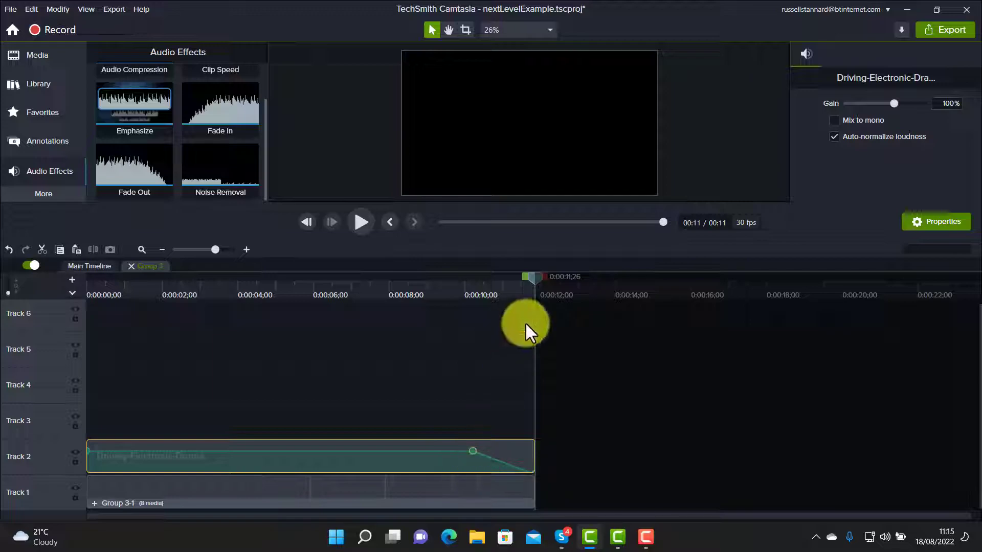
Play the group from the start in an enlarged preview to check the visuals with the music.
{"action": "left_click_drag", "start_coordinate": [532, 274], "coordinate": [48, 271]}
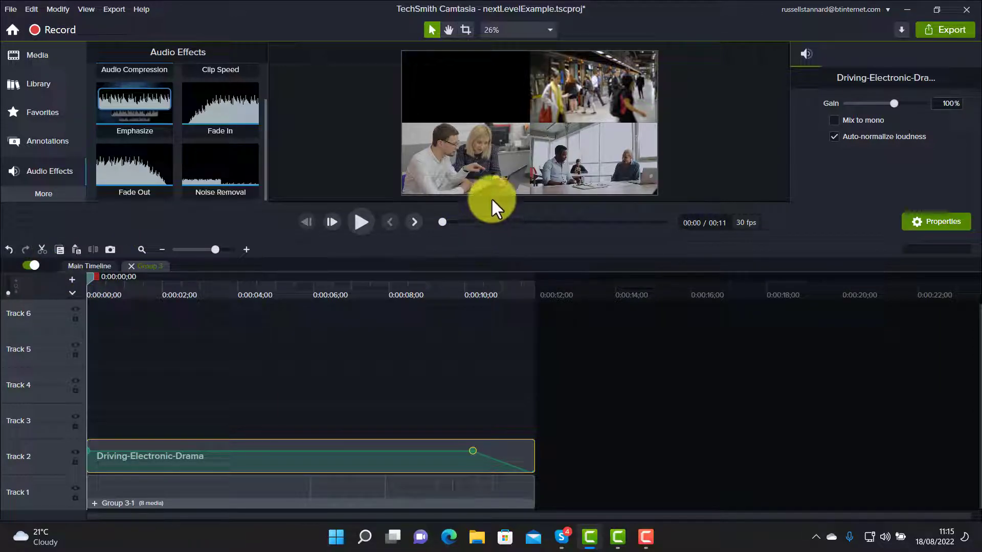
{"action": "left_click_drag", "start_coordinate": [486, 233], "coordinate": [449, 404]}
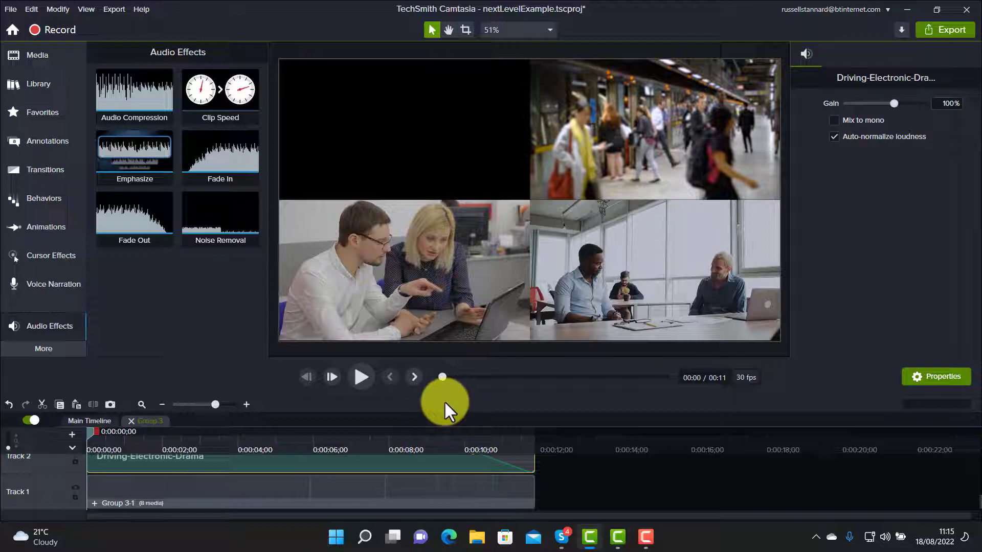
{"action": "left_click", "coordinate": [361, 377]}
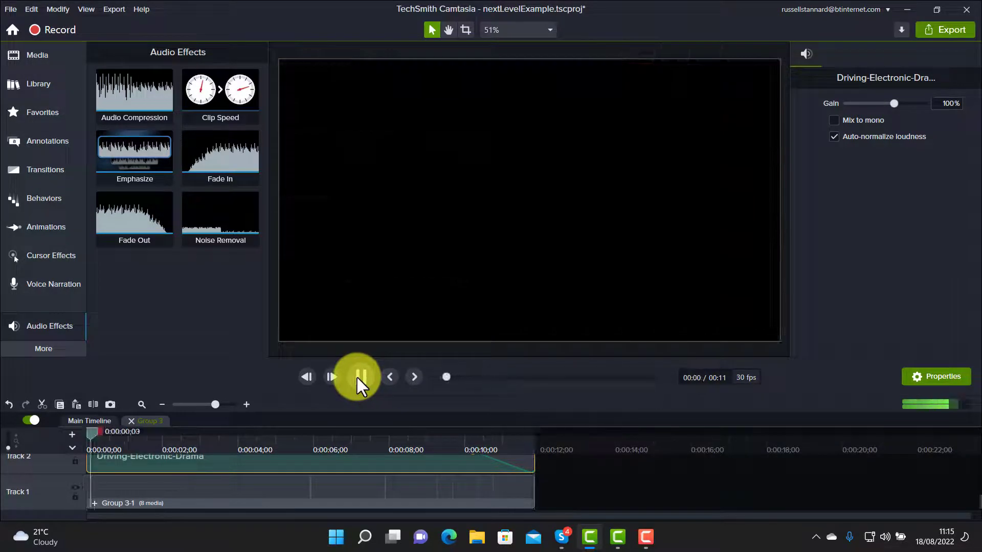
{"action": "left_click", "coordinate": [354, 375]}
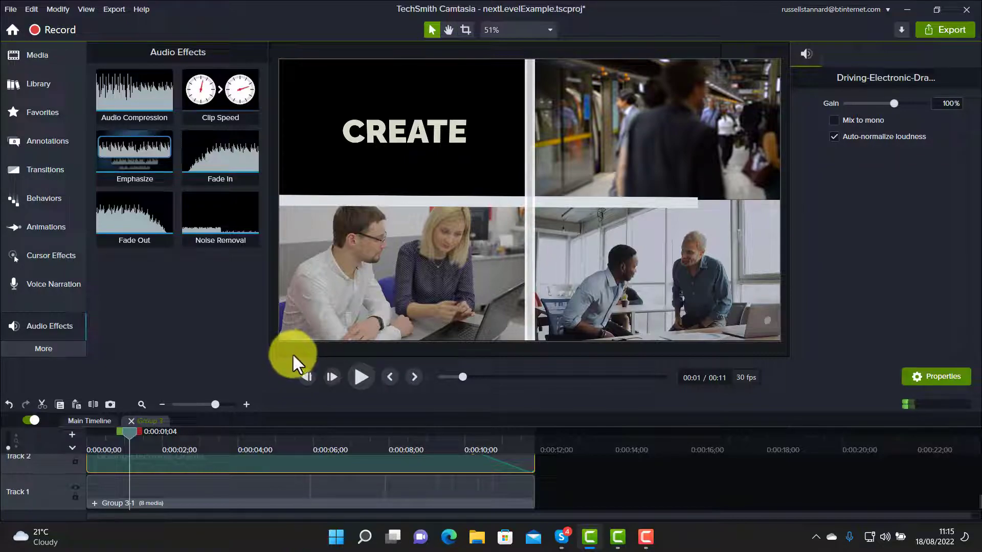
{"action": "left_click_drag", "start_coordinate": [297, 355], "coordinate": [371, 230]}
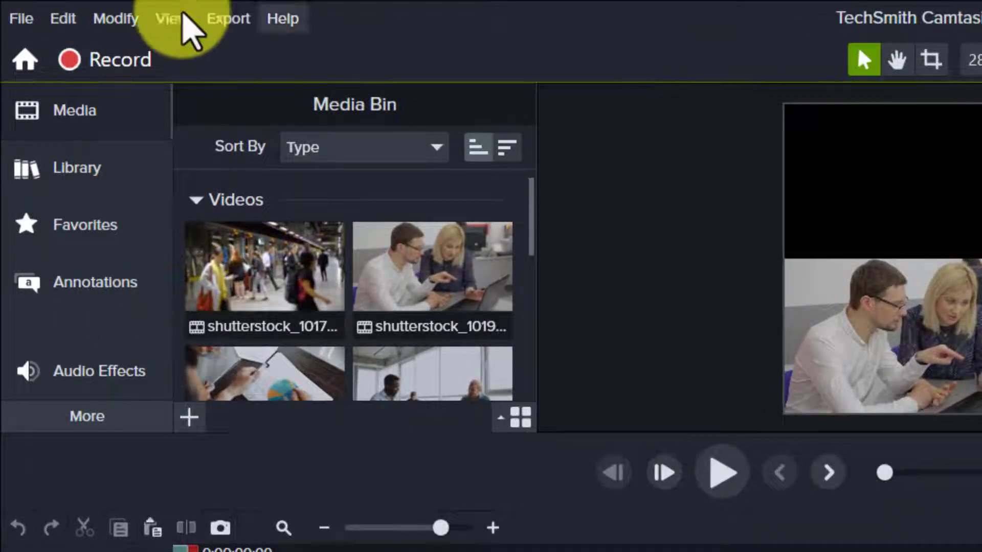
Save the project as a template named 4picturesOpening2.
{"action": "left_click", "coordinate": [22, 21]}
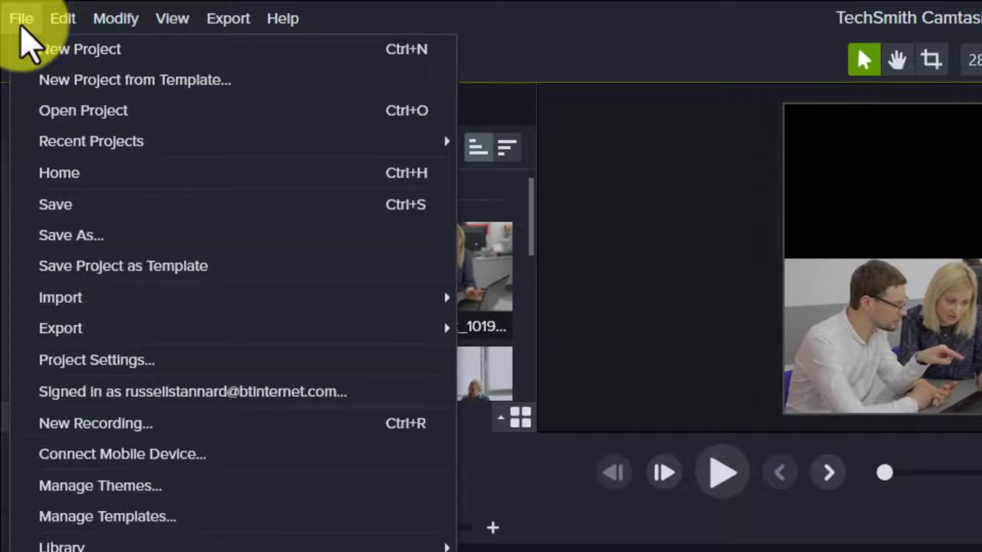
{"action": "left_click", "coordinate": [96, 271]}
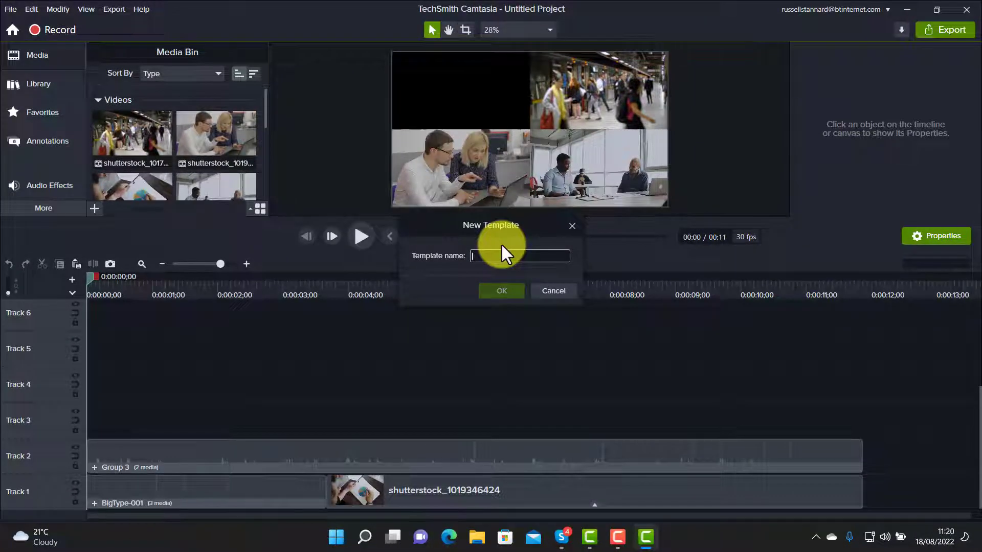
{"action": "type", "text": "4pic"}
{"action": "type", "text": "tures"}
{"action": "type", "text": "line"}
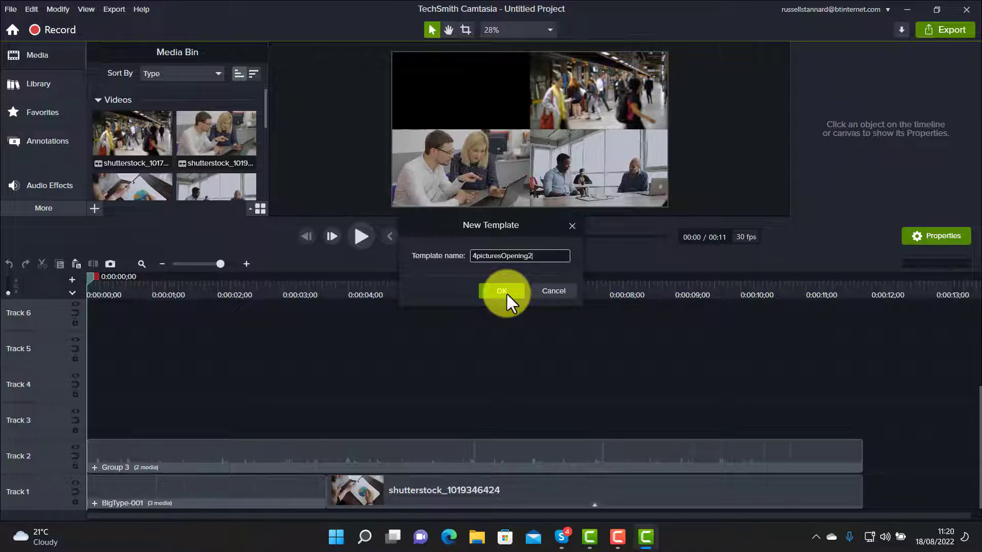
{"action": "left_click", "coordinate": [502, 291]}
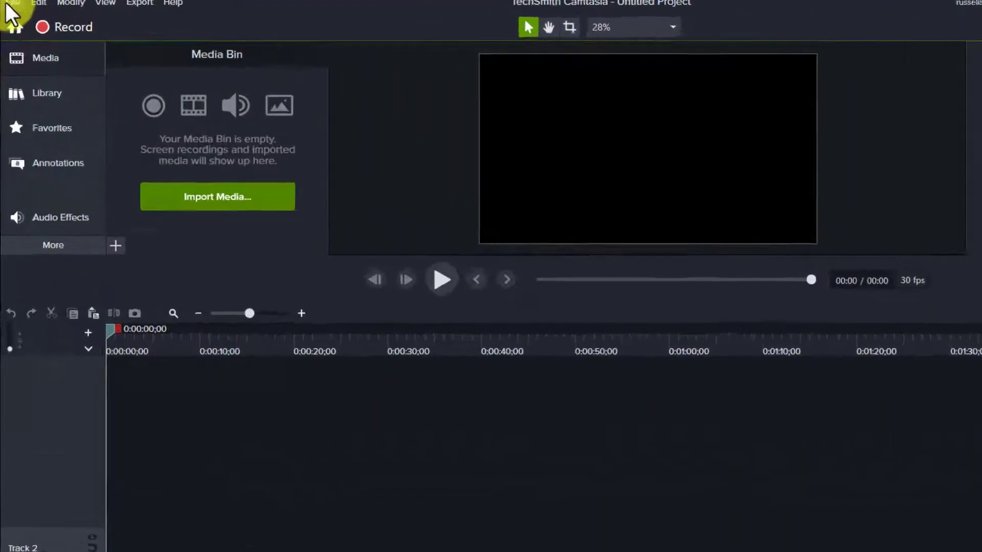
Create a new project from the 4PicturesOpening template.
{"action": "left_click", "coordinate": [9, 4]}
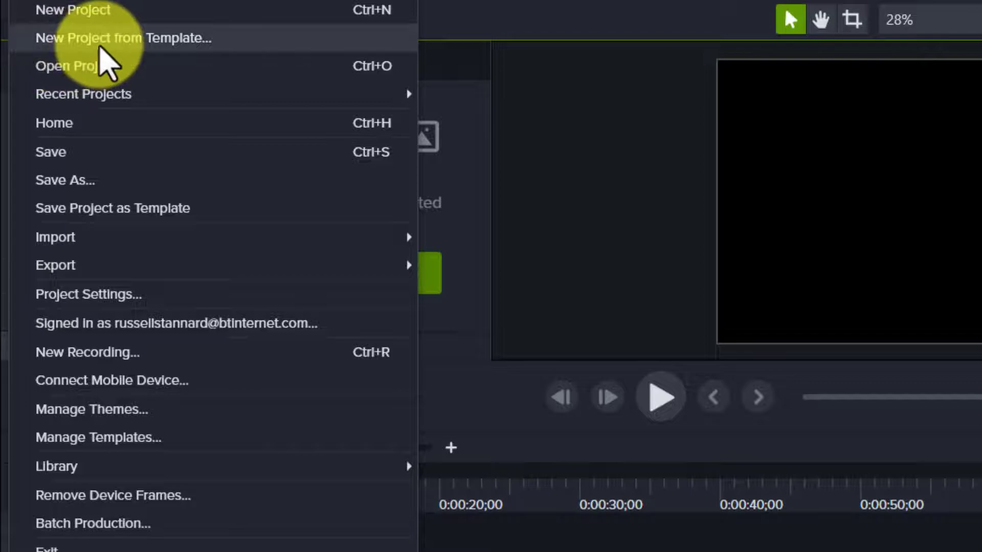
{"action": "left_click", "coordinate": [100, 47]}
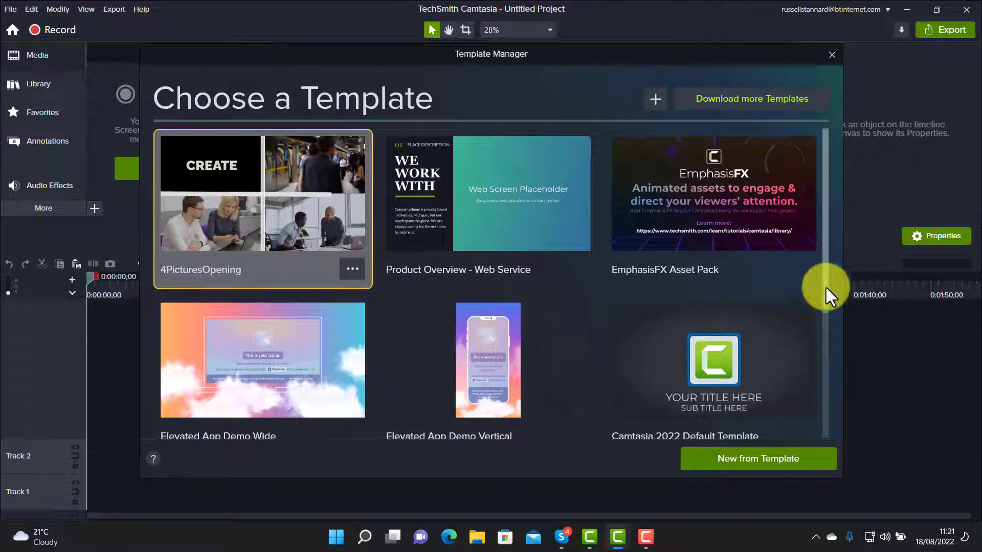
{"action": "left_click_drag", "start_coordinate": [825, 286], "coordinate": [823, 388]}
{"action": "scroll", "coordinate": [836, 194], "scroll_direction": "up", "scroll_amount": 3}
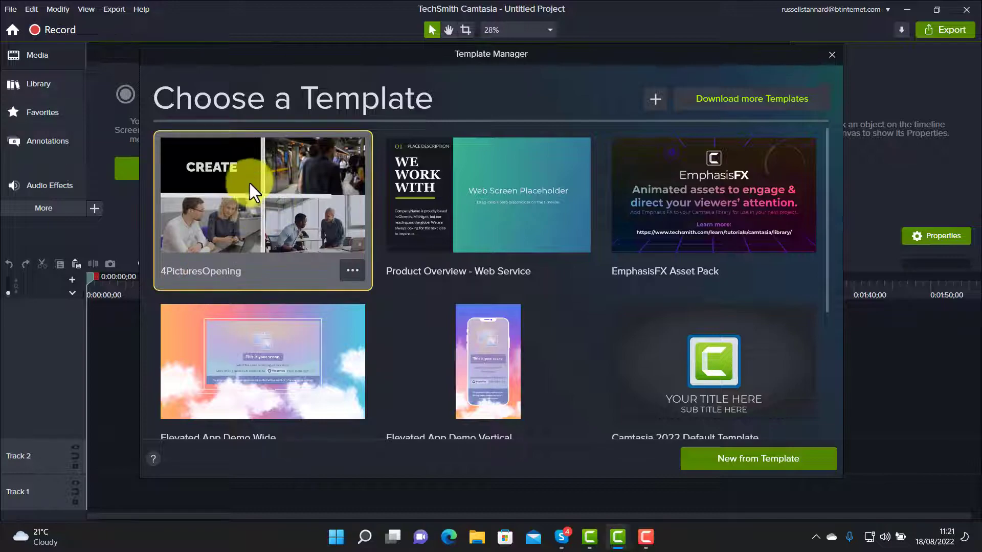
{"action": "double_click", "coordinate": [245, 159]}
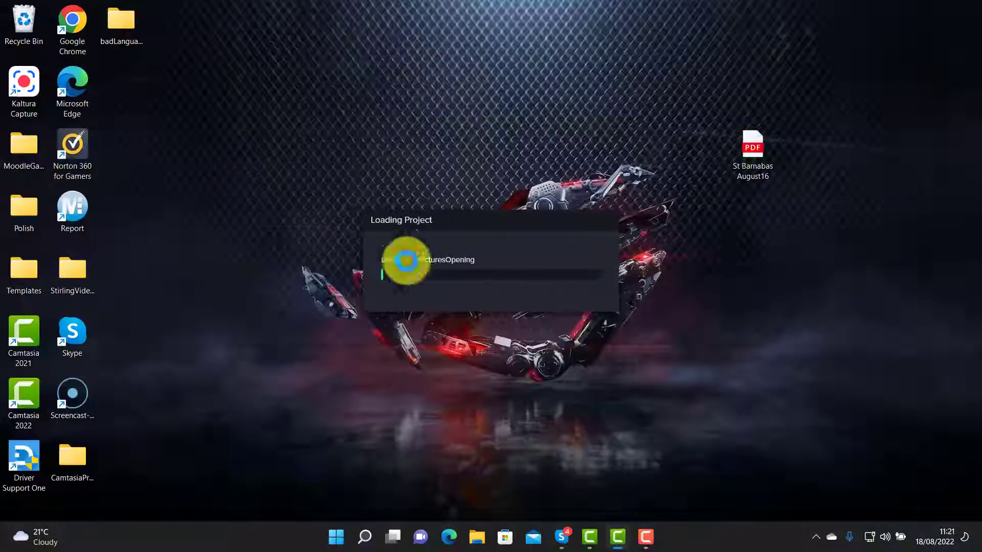